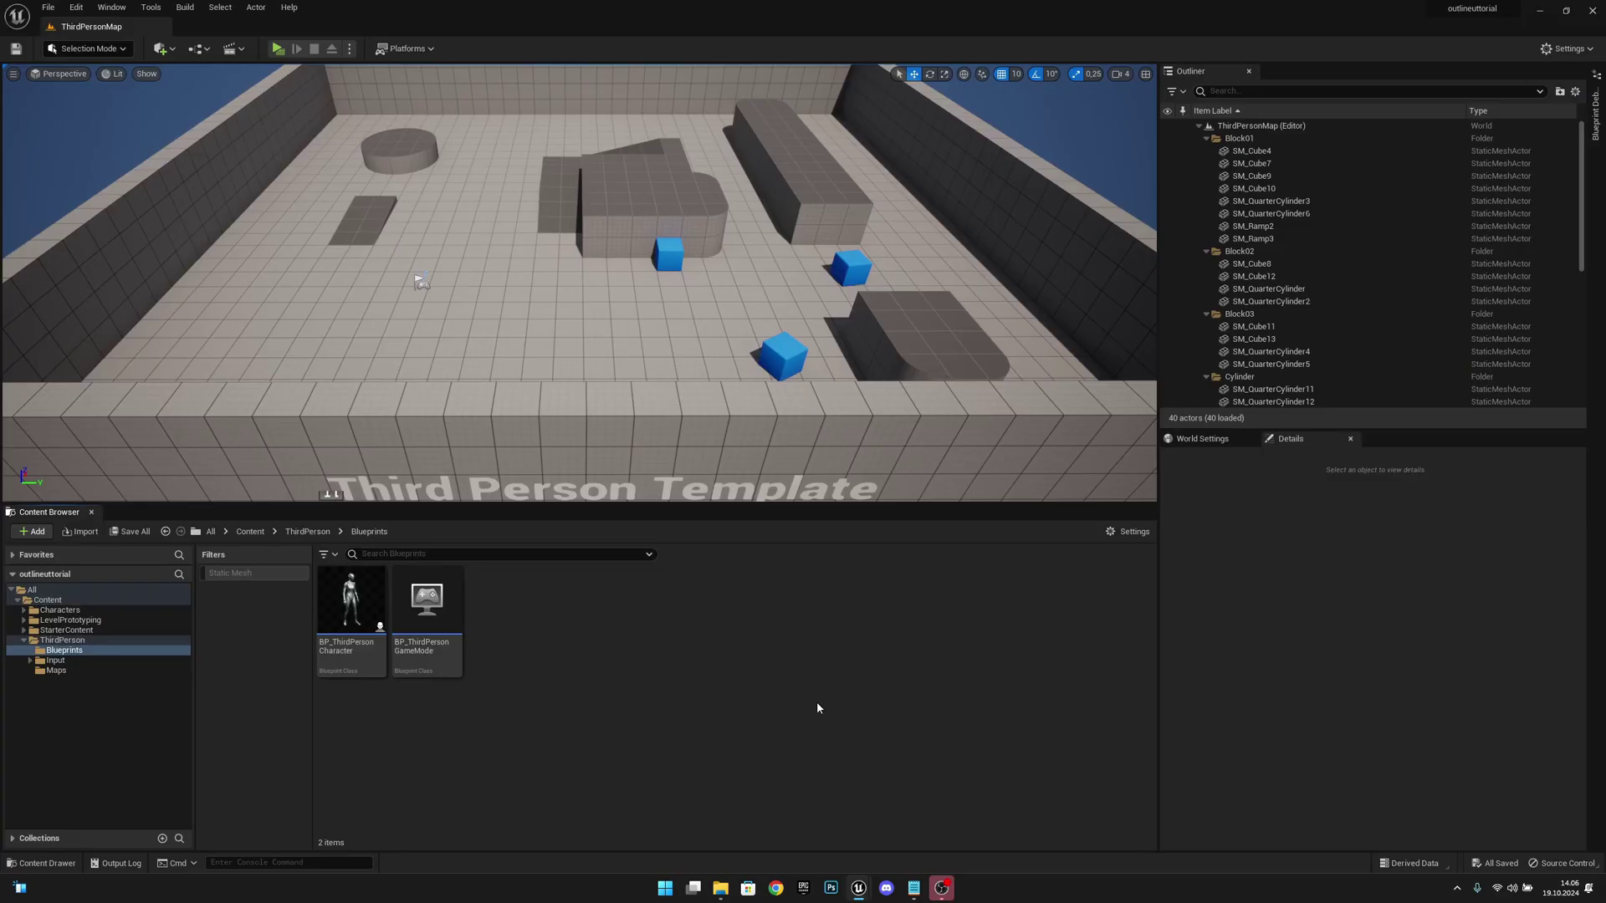
# - Create a Materials folder inside Blueprints and open it
pyautogui.rightClick(519, 617)
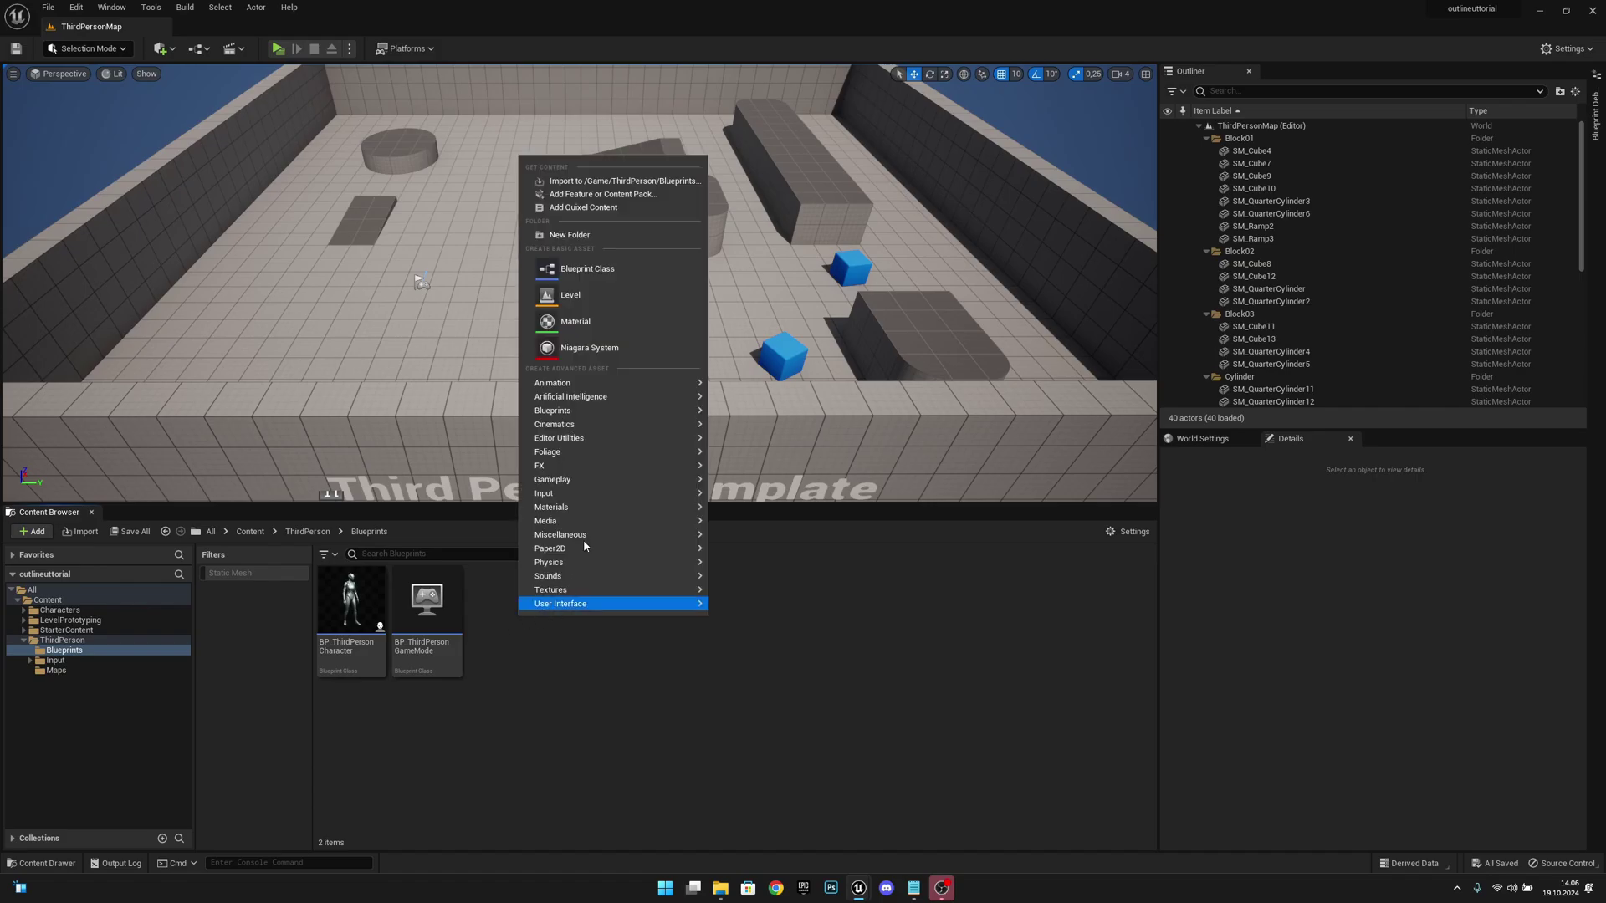
pyautogui.click(575, 235)
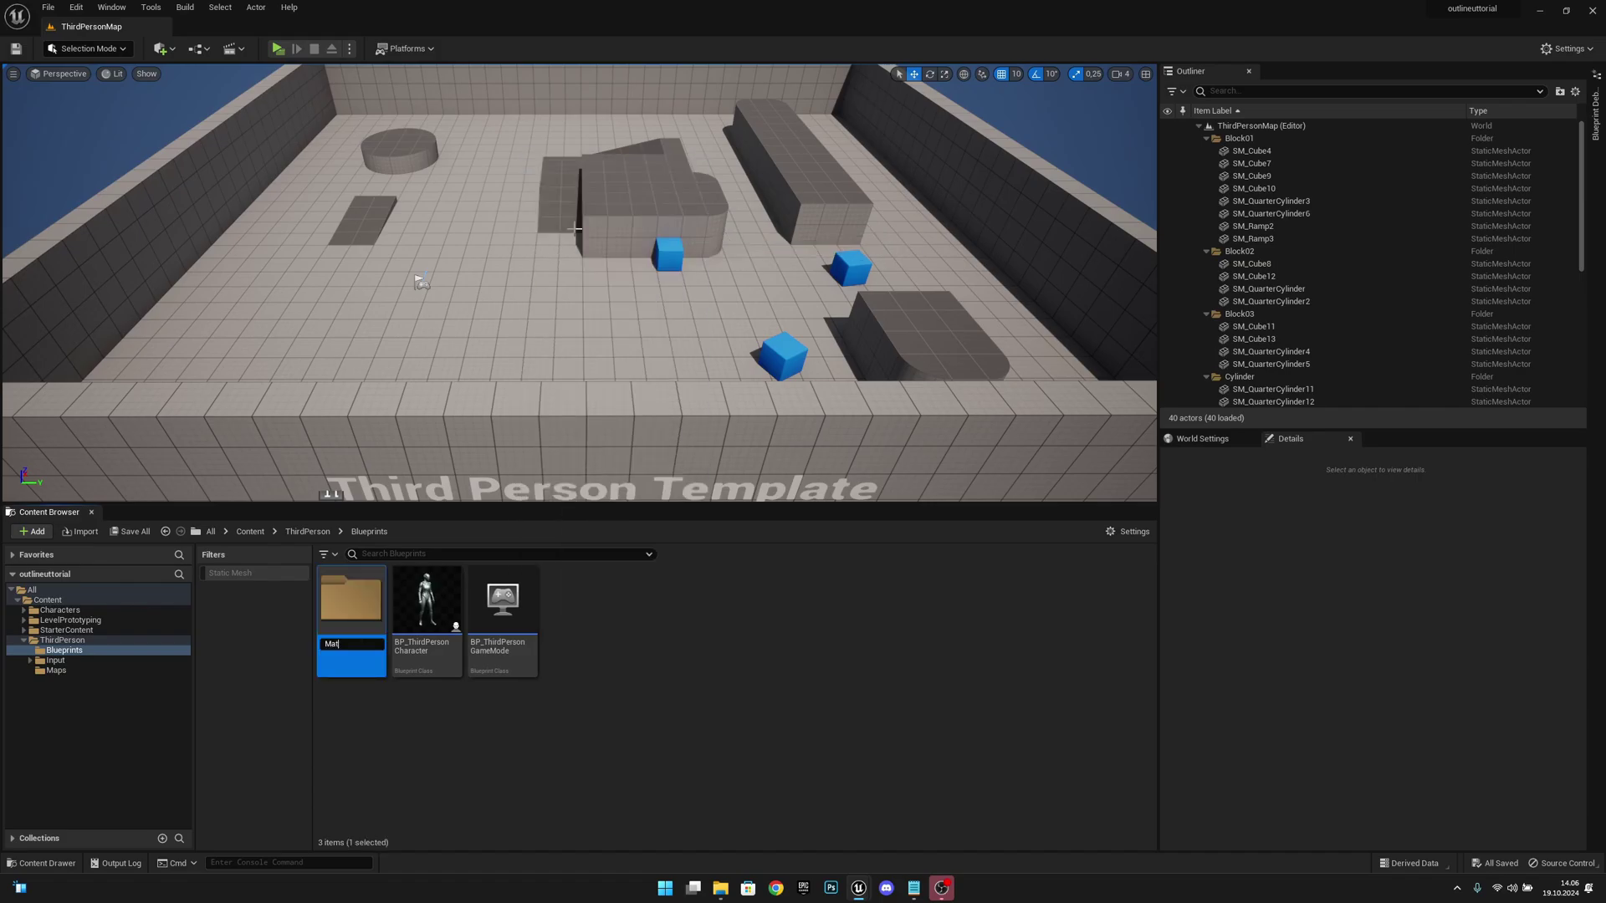
pyautogui.write('Materials')
pyautogui.press('Return')
pyautogui.doubleClick(361, 638)
# - Create a new material named Outline_MAT in the Materials folder
pyautogui.rightClick(441, 629)
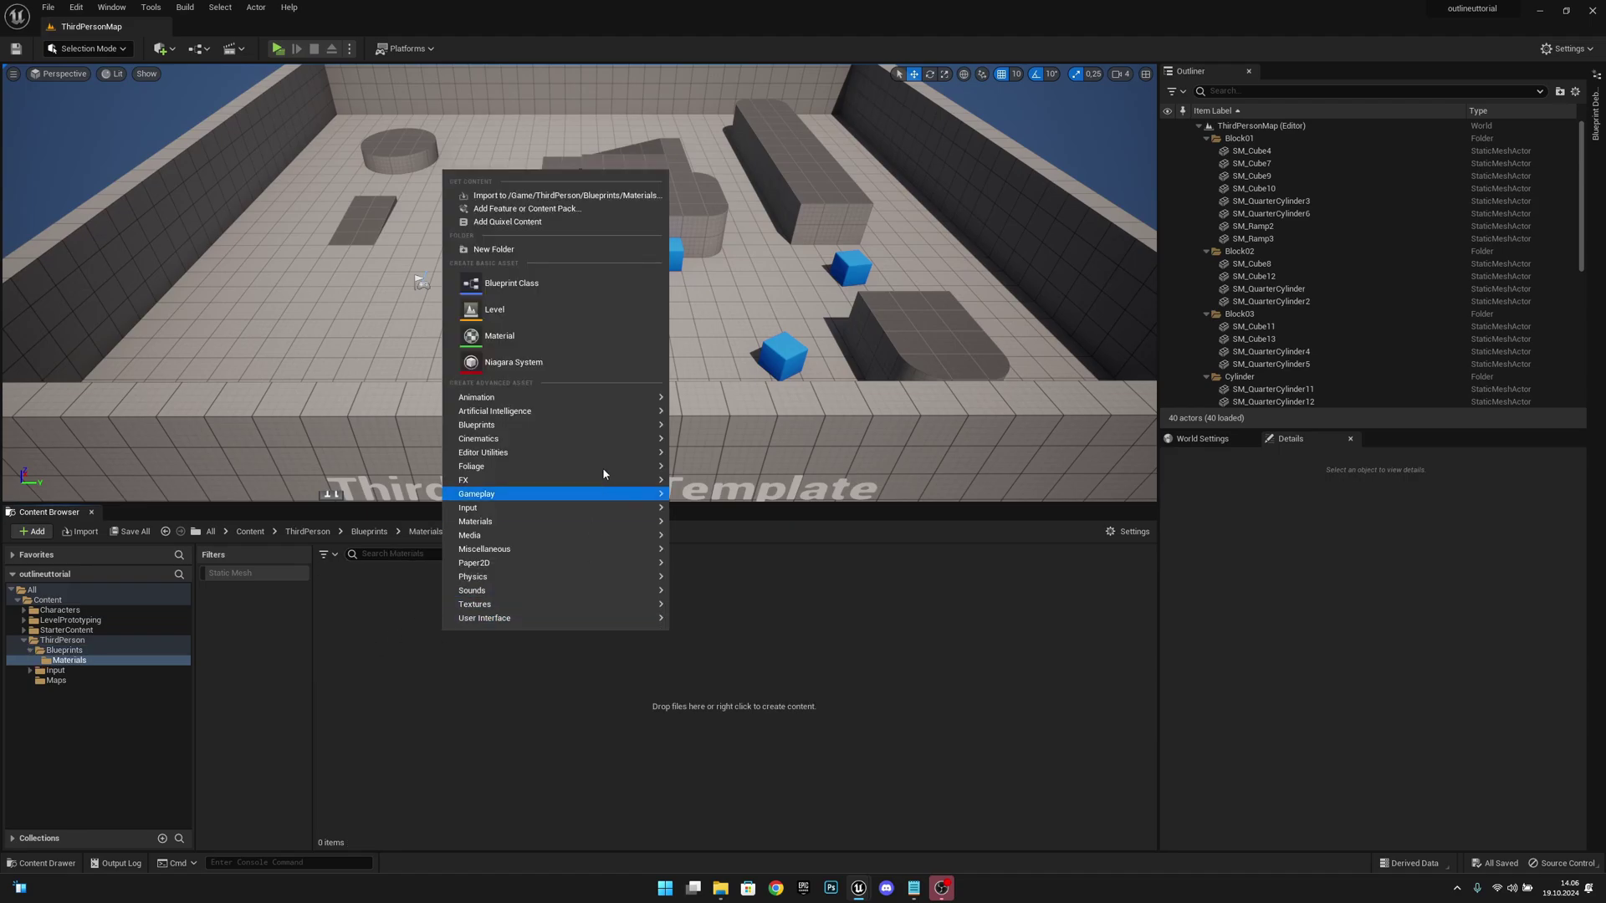
pyautogui.click(489, 334)
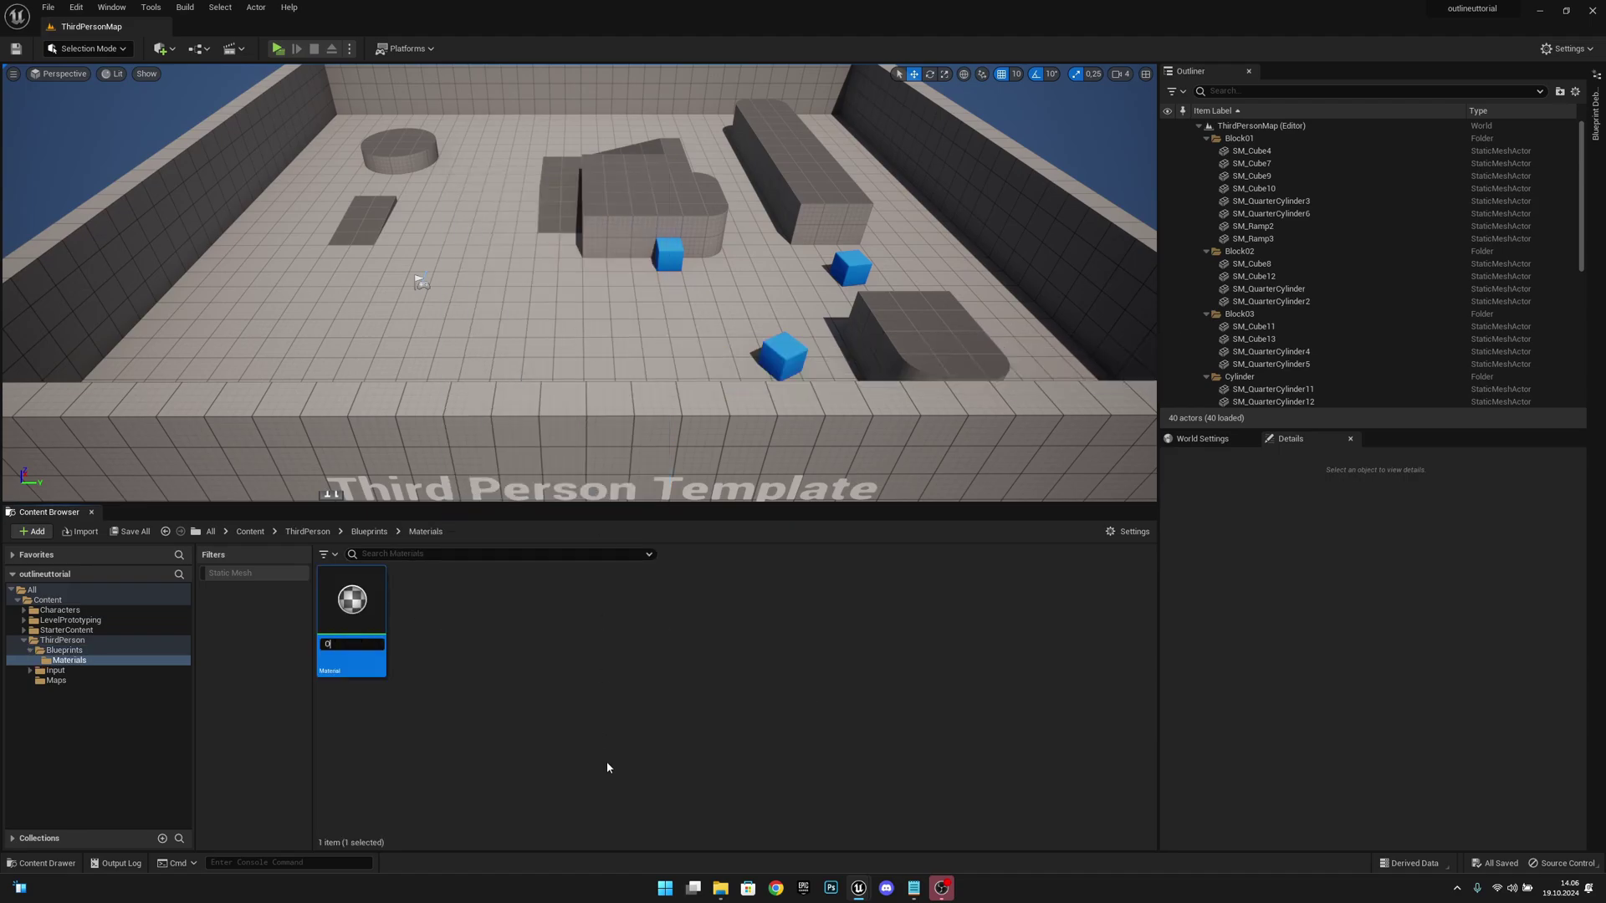
pyautogui.write('Outline_MAT')
pyautogui.press('Return')
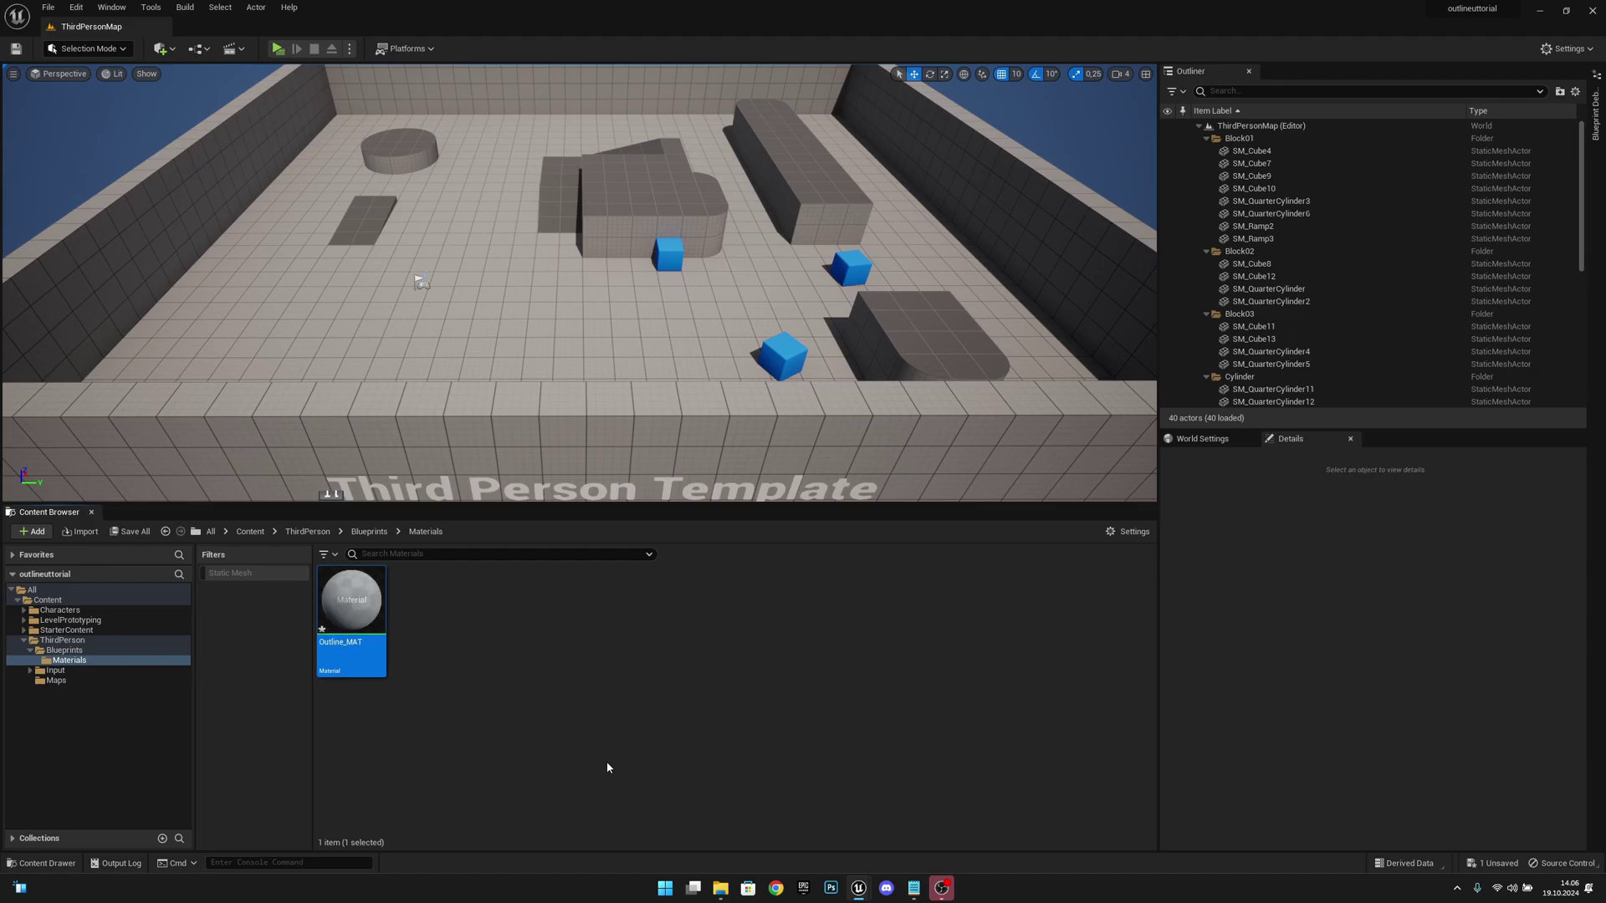
# - Open Outline_MAT and set Blend Mode to Masked, Shading Model to Unlit, and Two Sided on
pyautogui.doubleClick(338, 636)
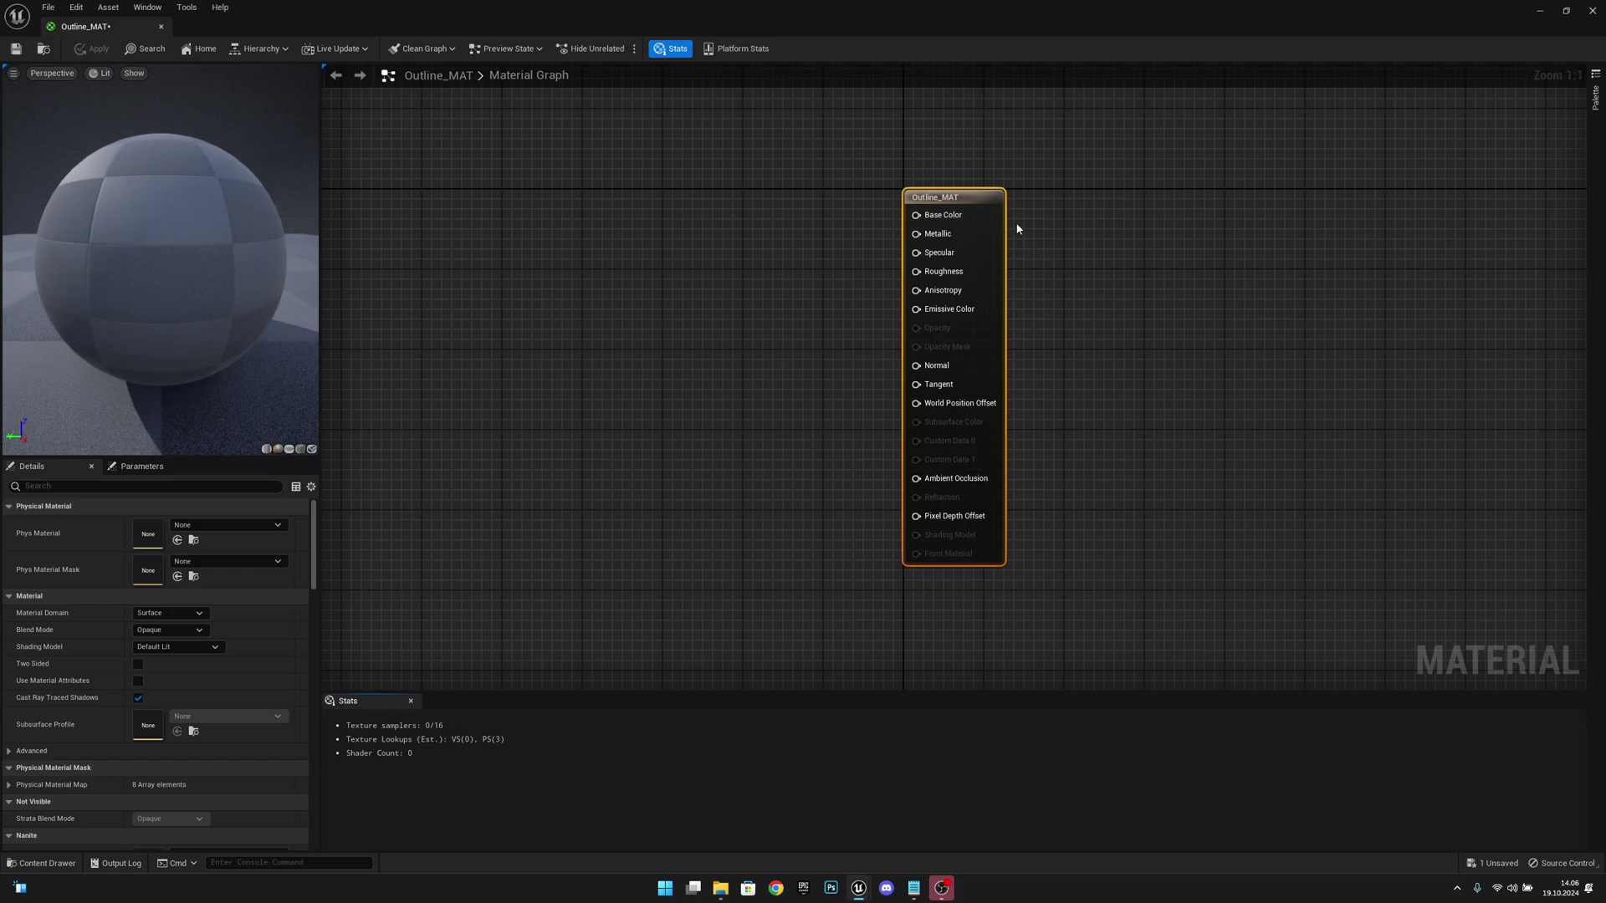
pyautogui.click(186, 633)
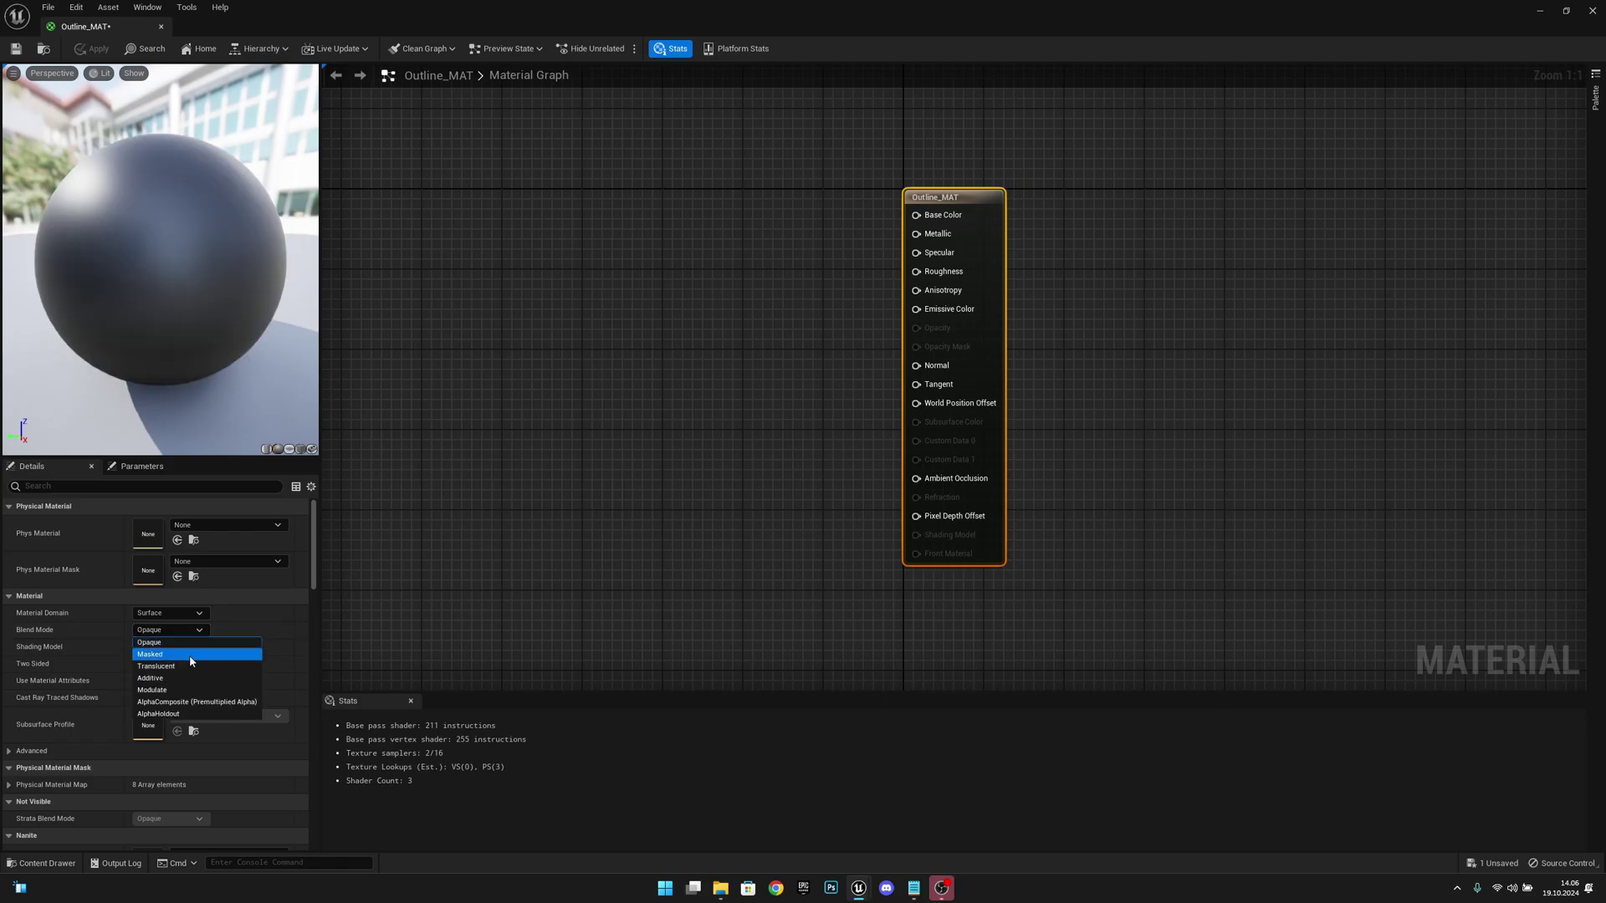
pyautogui.click(189, 656)
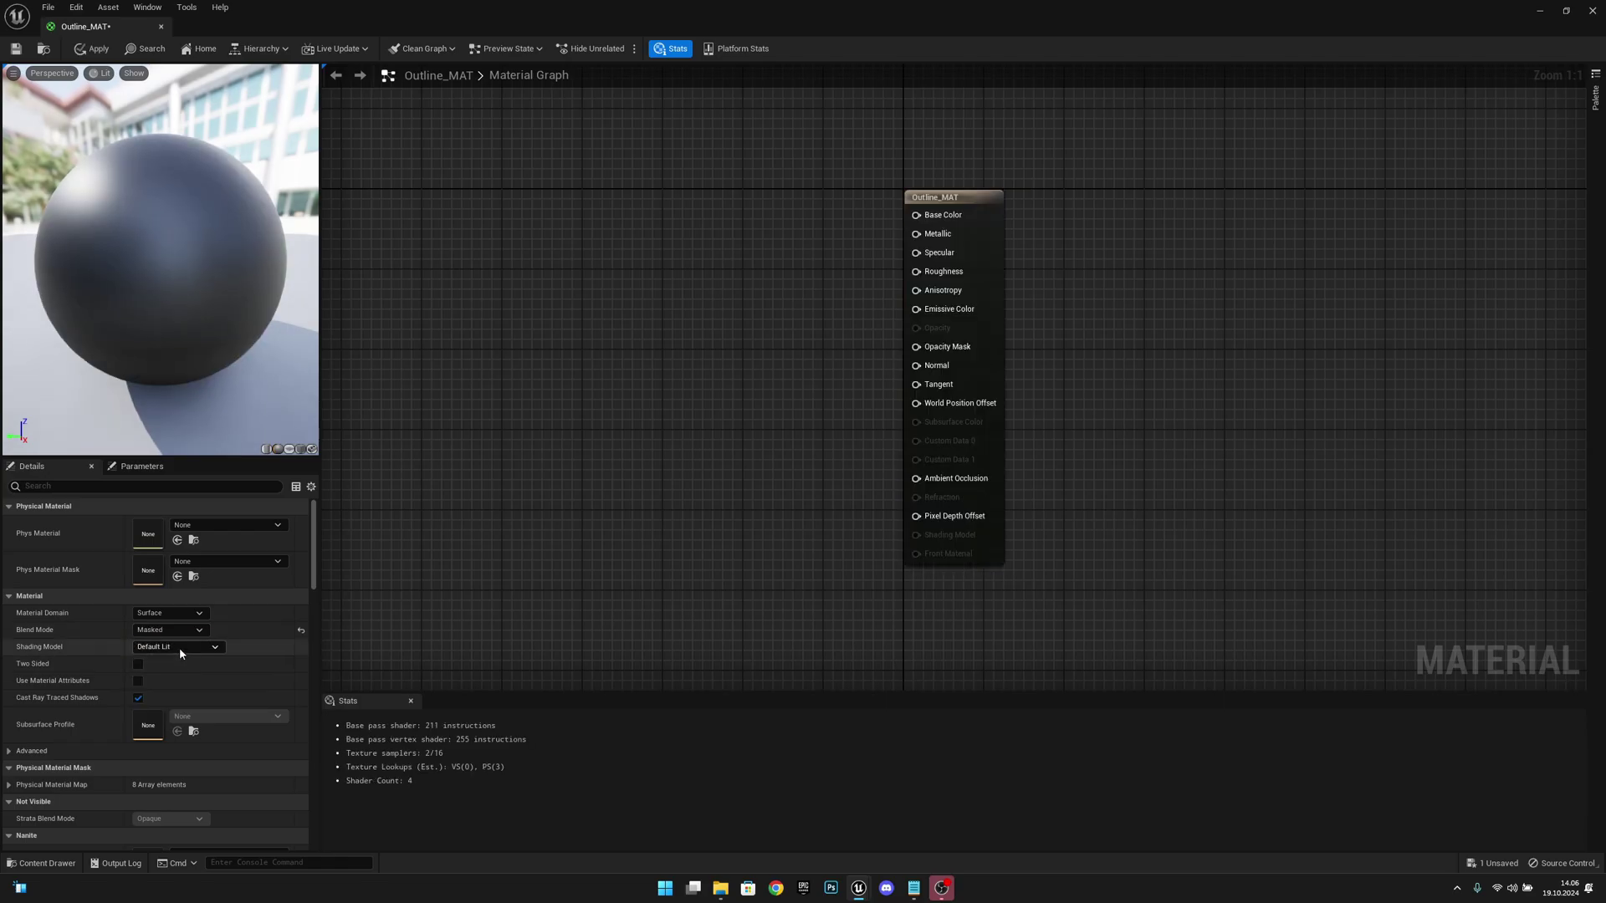
pyautogui.click(179, 647)
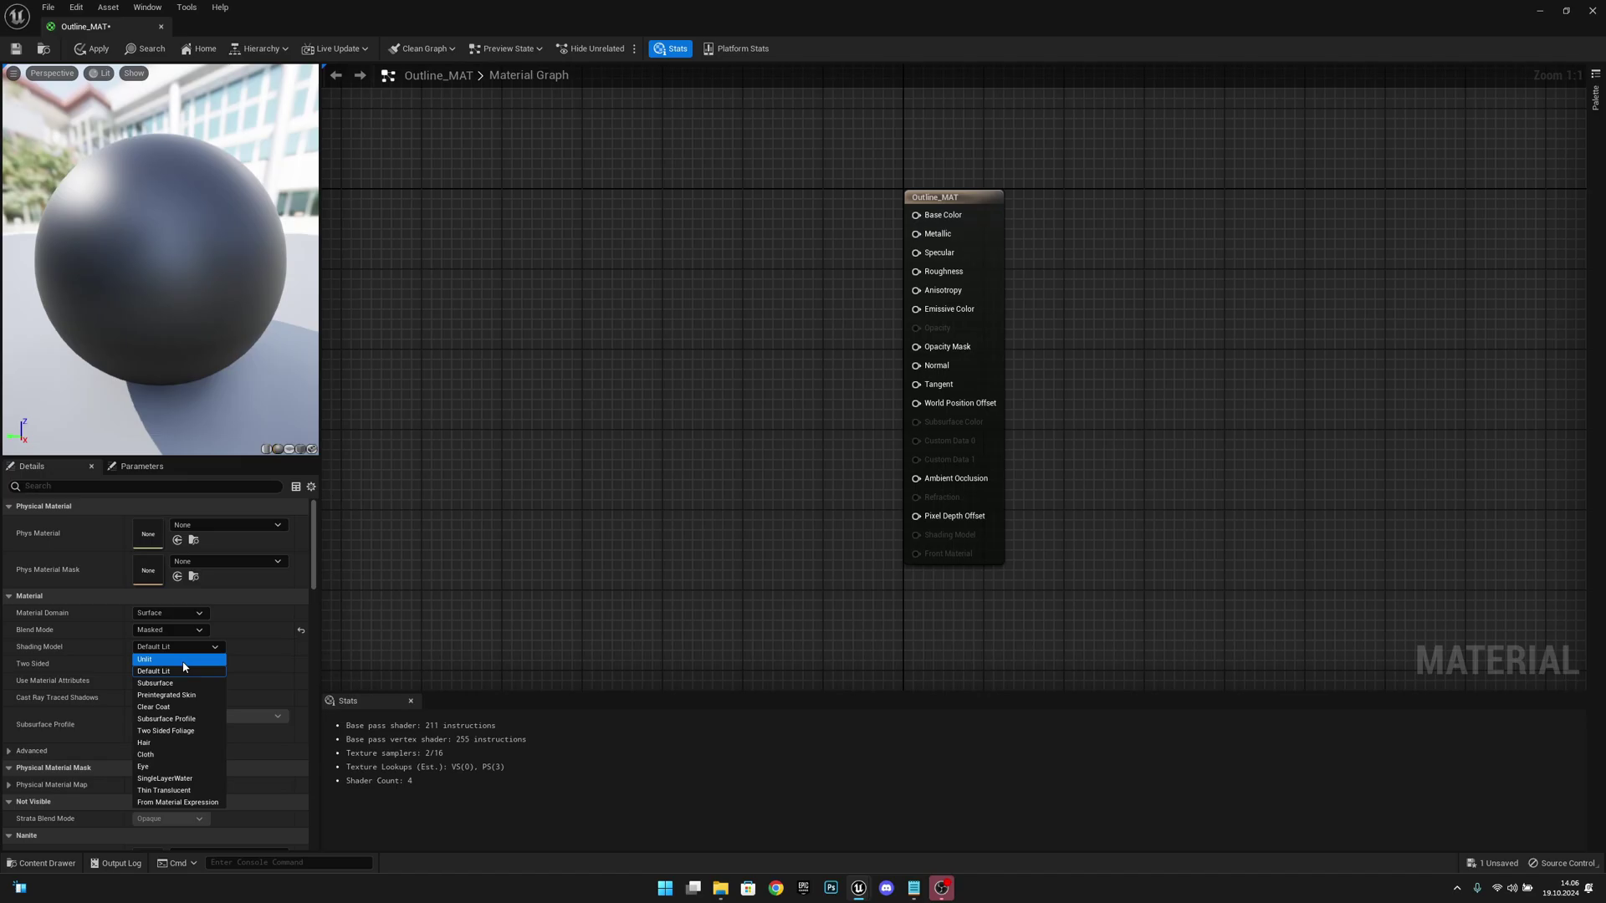
pyautogui.click(182, 659)
pyautogui.click(138, 665)
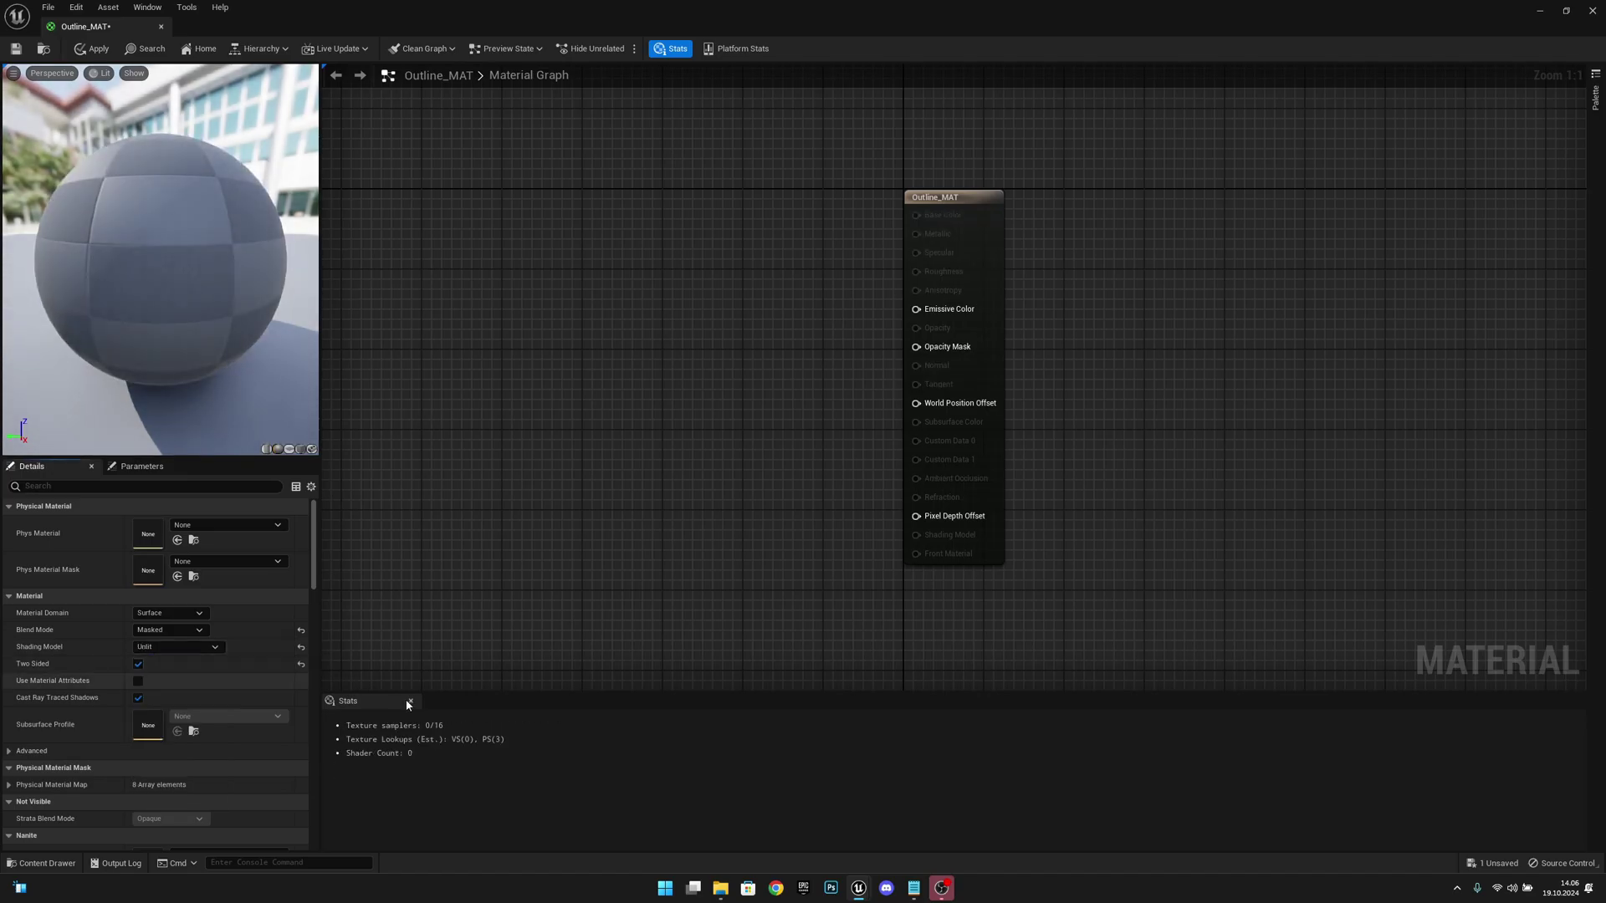
pyautogui.moveTo(719, 513); pyautogui.dragTo(751, 540, button='right')
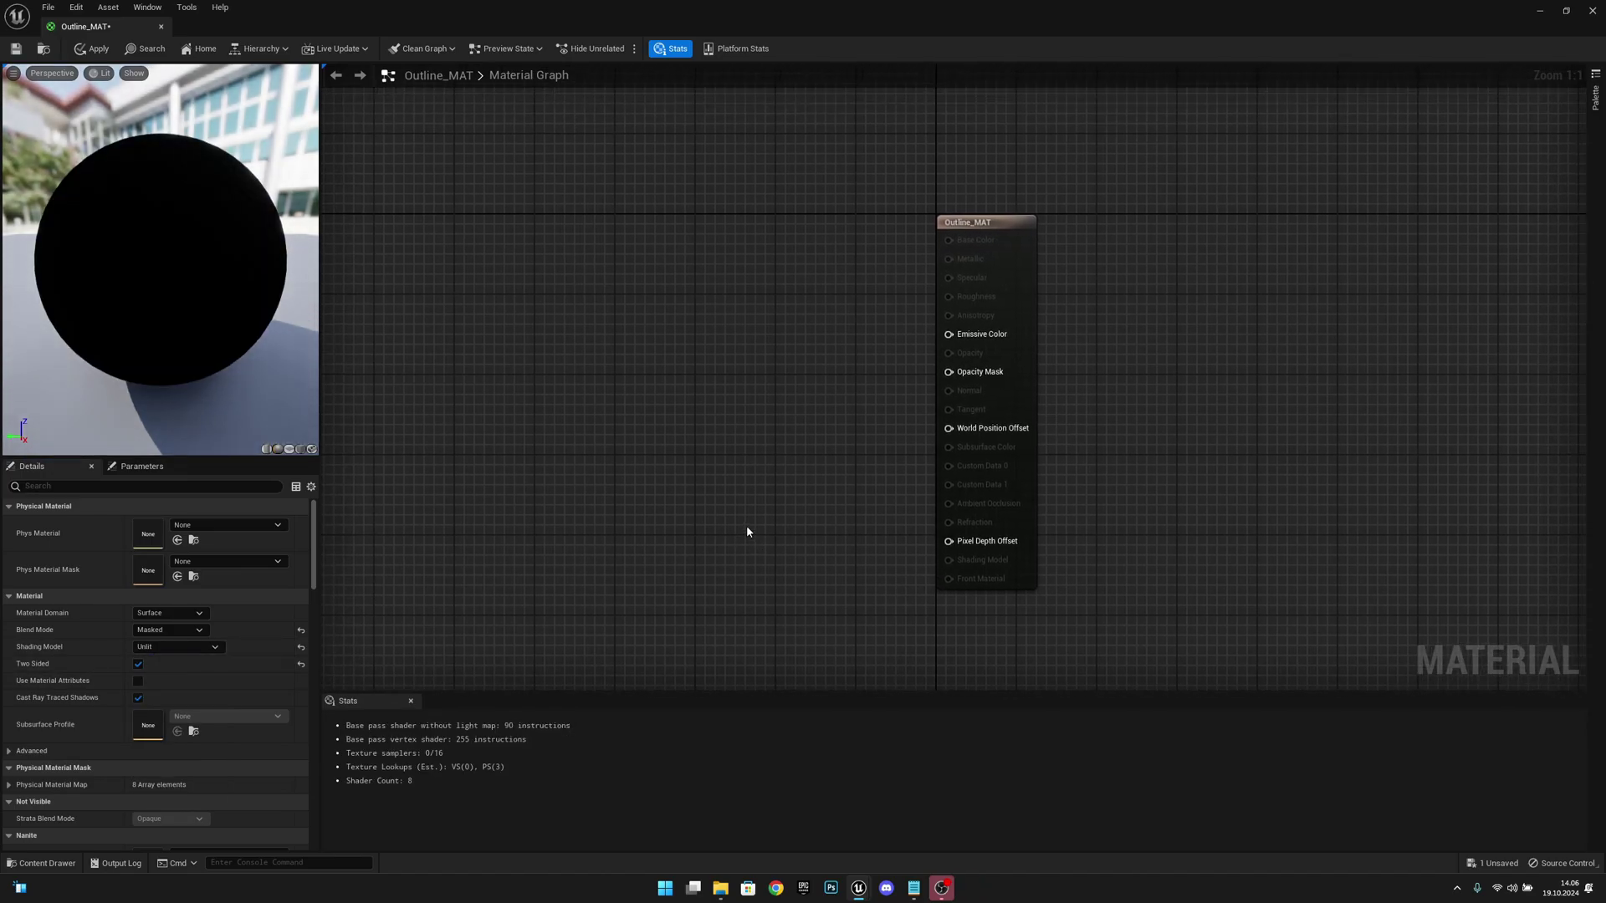
pyautogui.moveTo(677, 336); pyautogui.dragTo(718, 388, button='right')
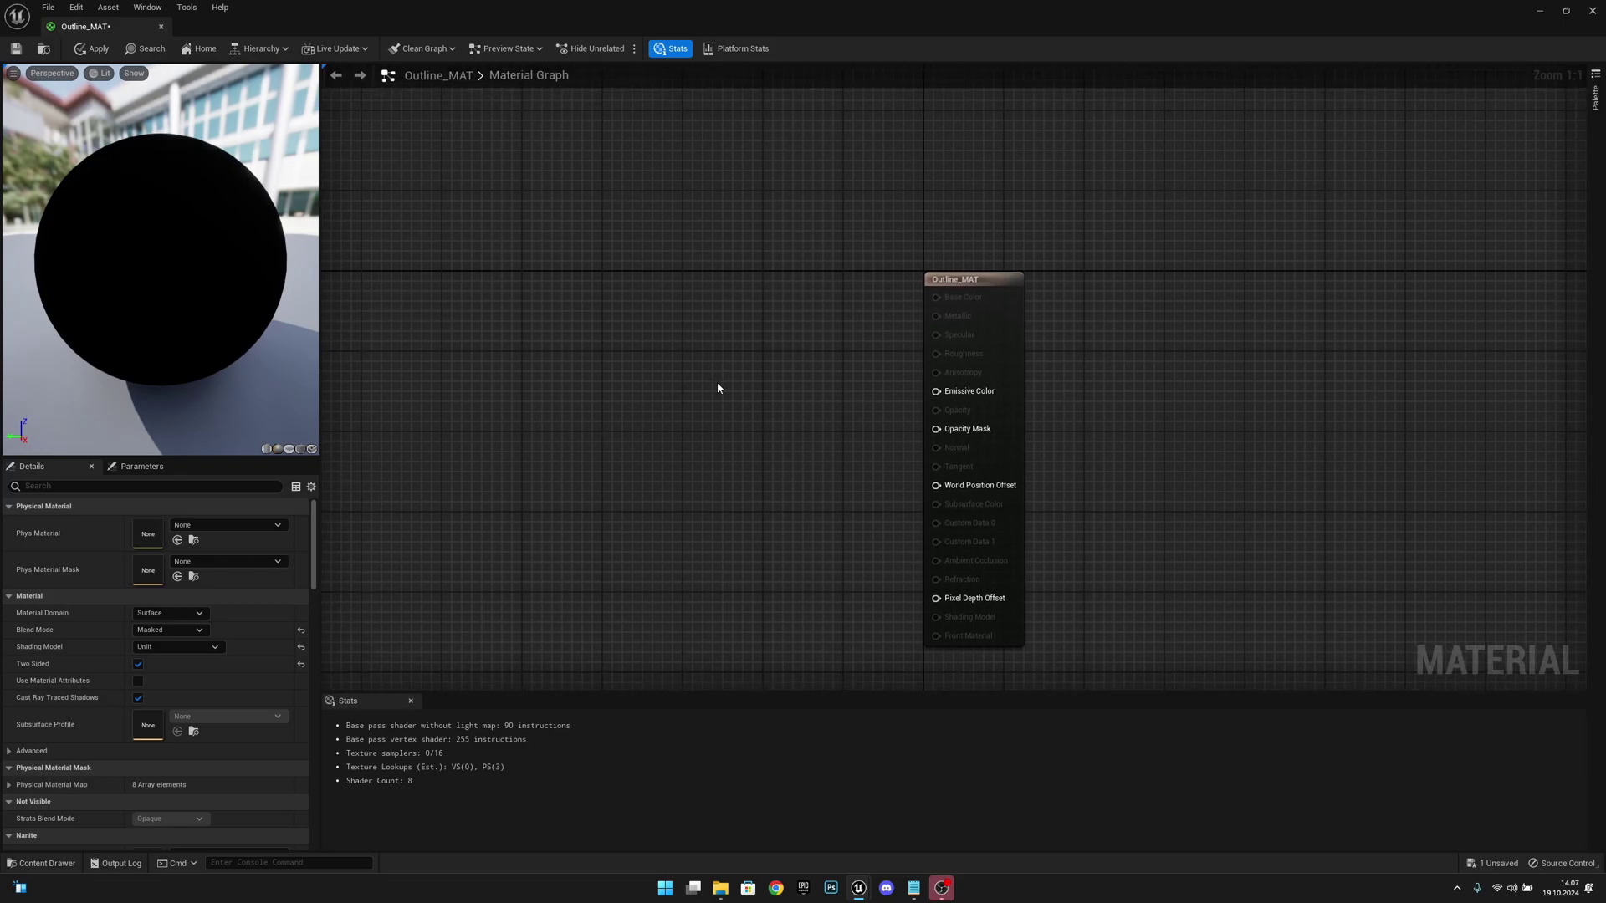
# - Add a vector parameter named Color, wire it into Emissive Color, and make it pink
pyautogui.click(685, 335)
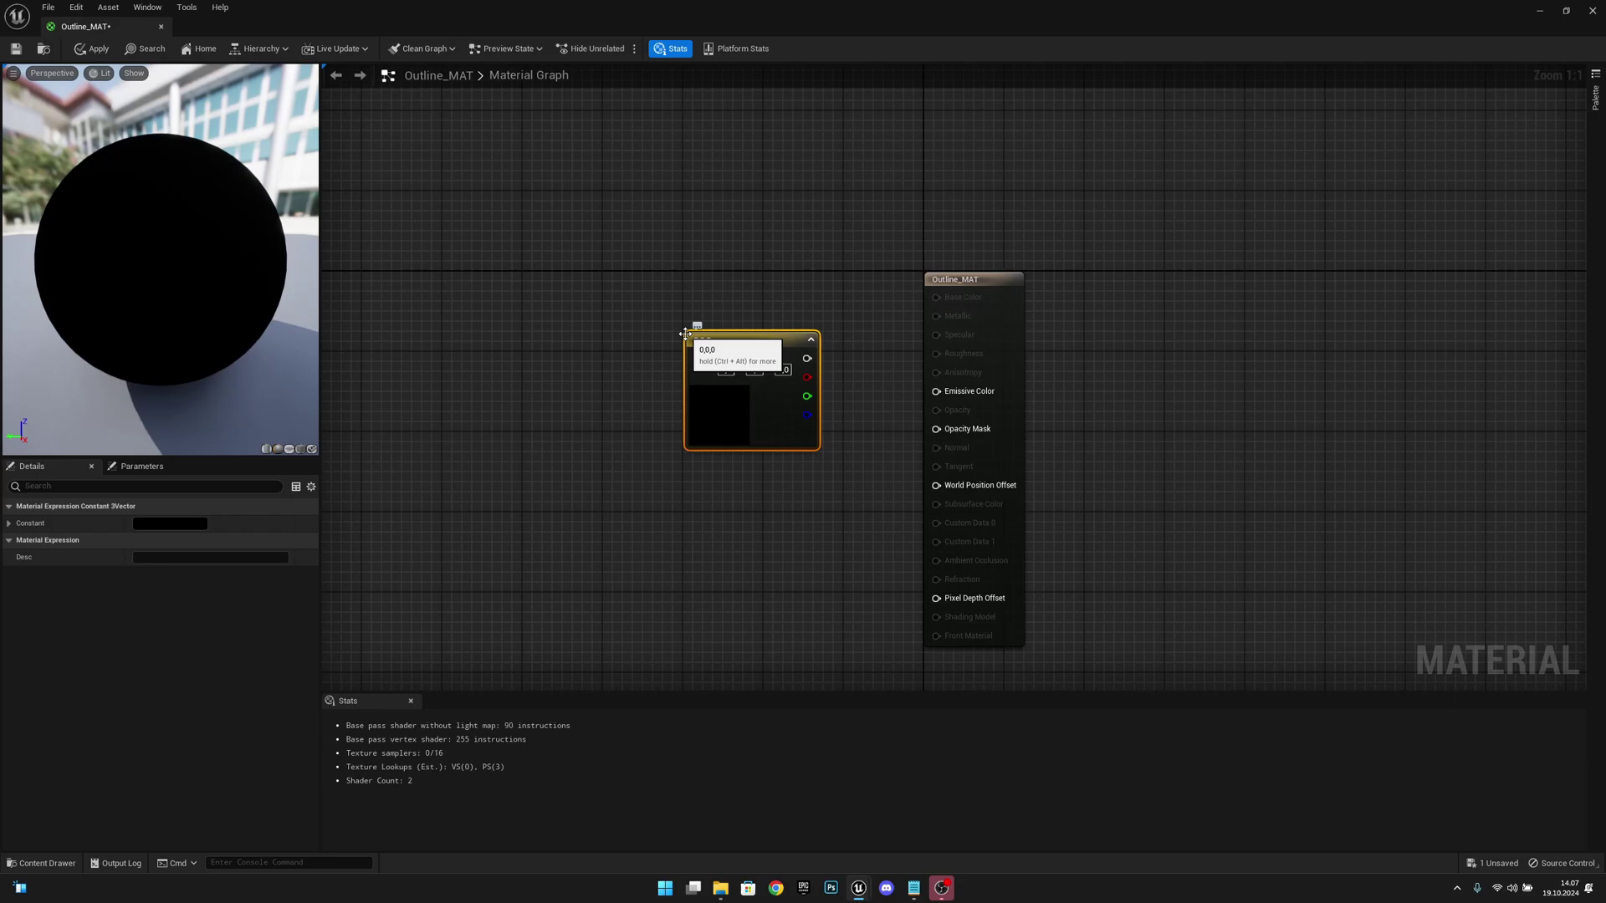
pyautogui.moveTo(750, 343); pyautogui.dragTo(707, 305)
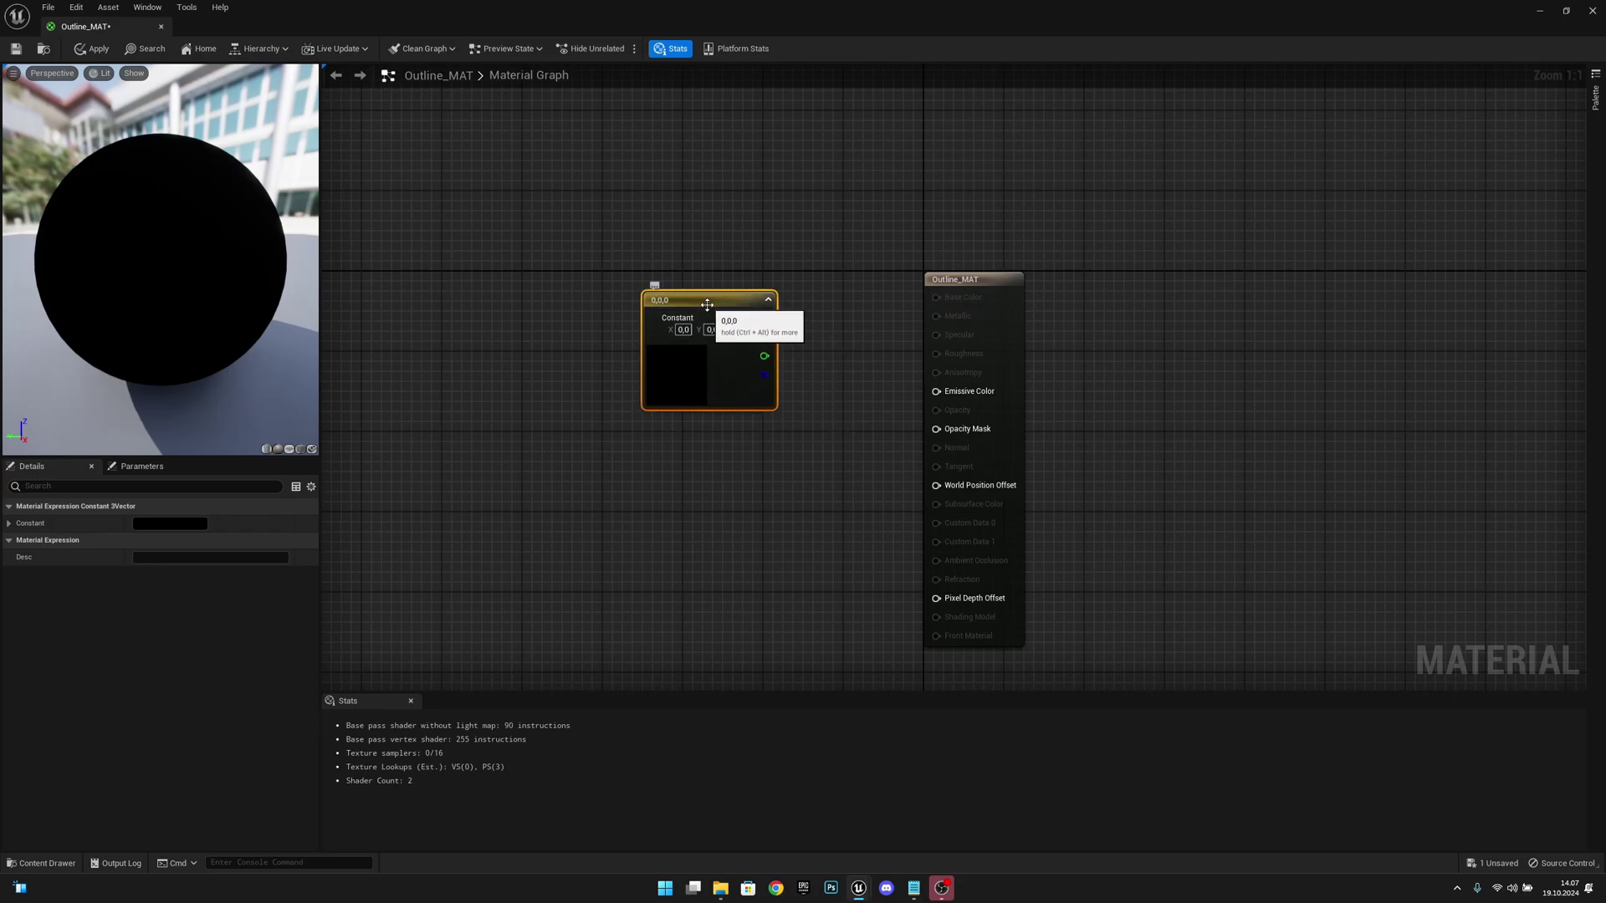
pyautogui.rightClick(707, 305)
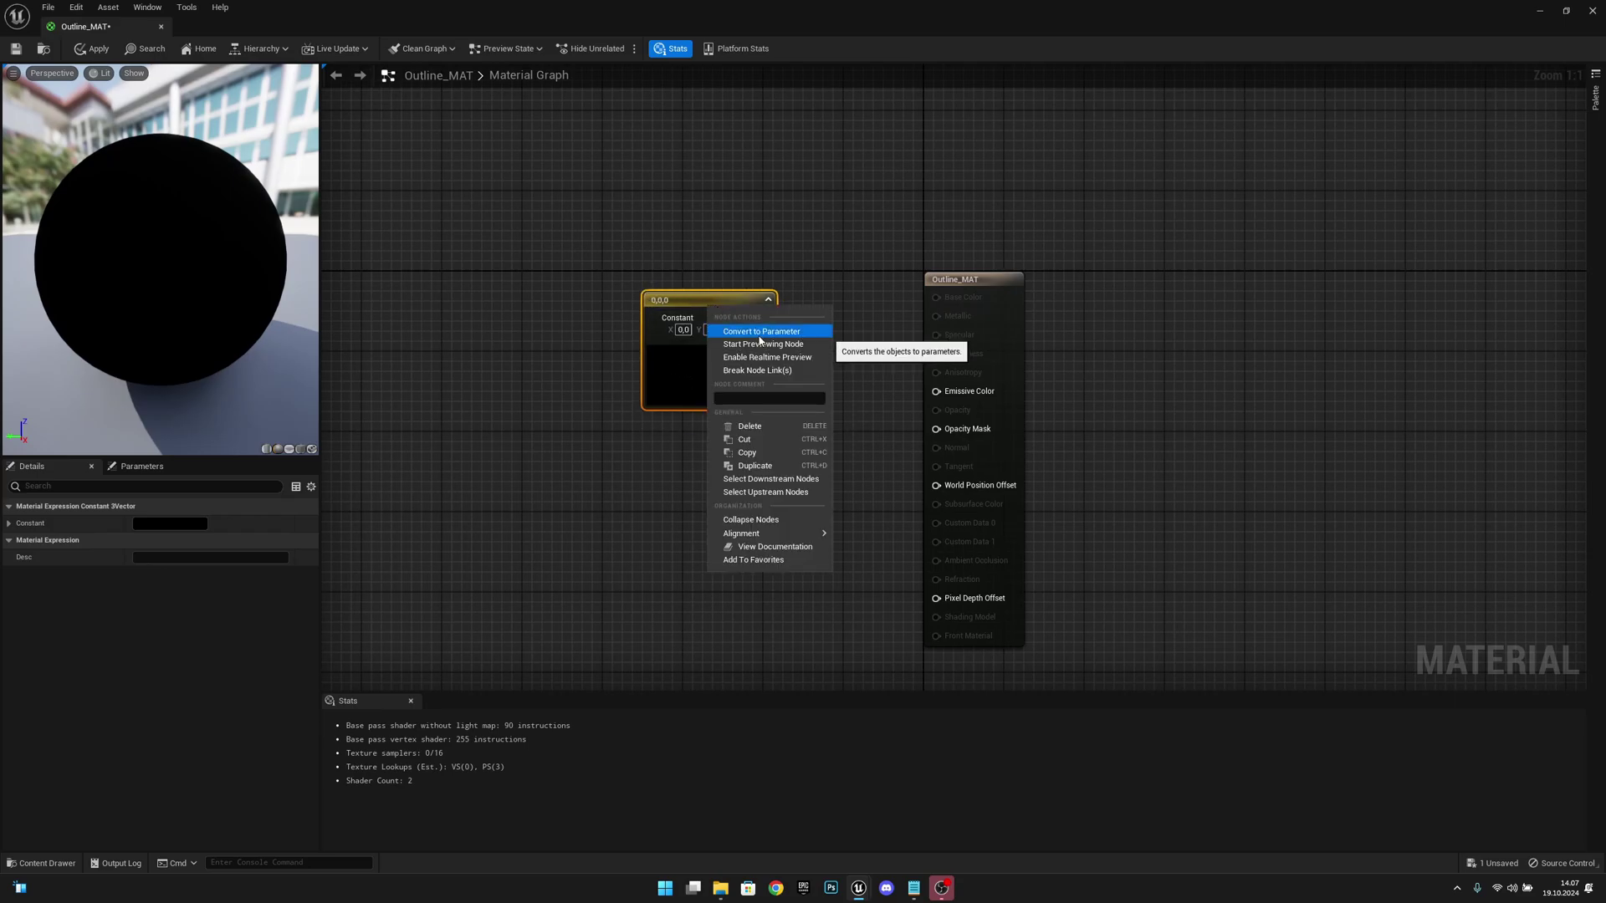
pyautogui.click(759, 334)
pyautogui.write('Col')
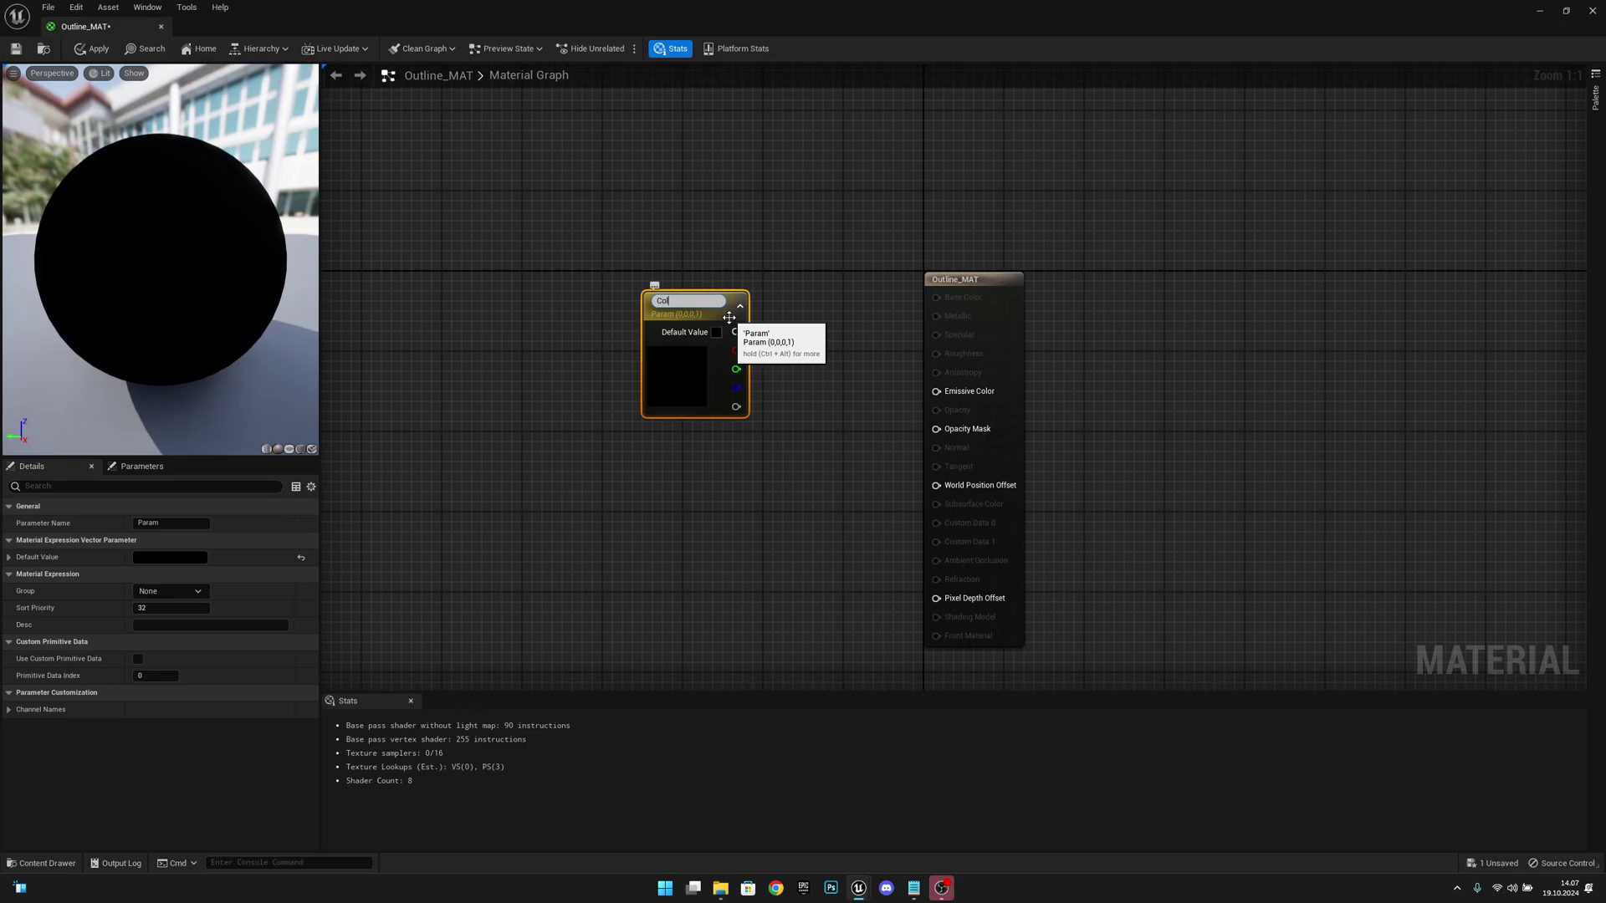
pyautogui.write('or')
pyautogui.press('Return')
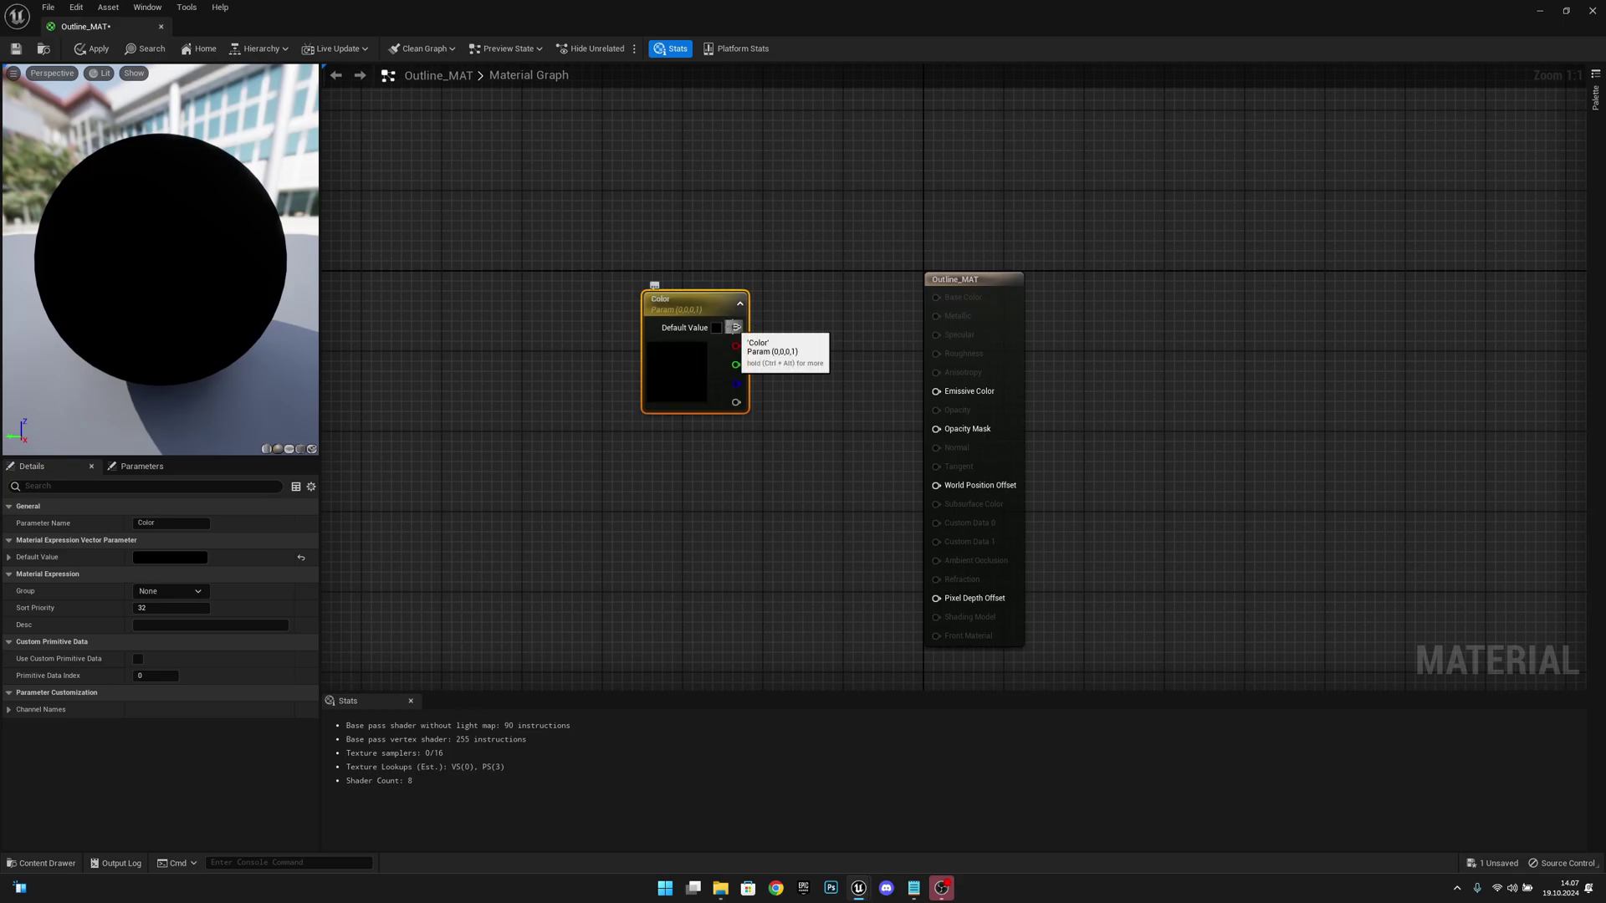
pyautogui.moveTo(736, 327); pyautogui.dragTo(962, 390)
pyautogui.doubleClick(698, 371)
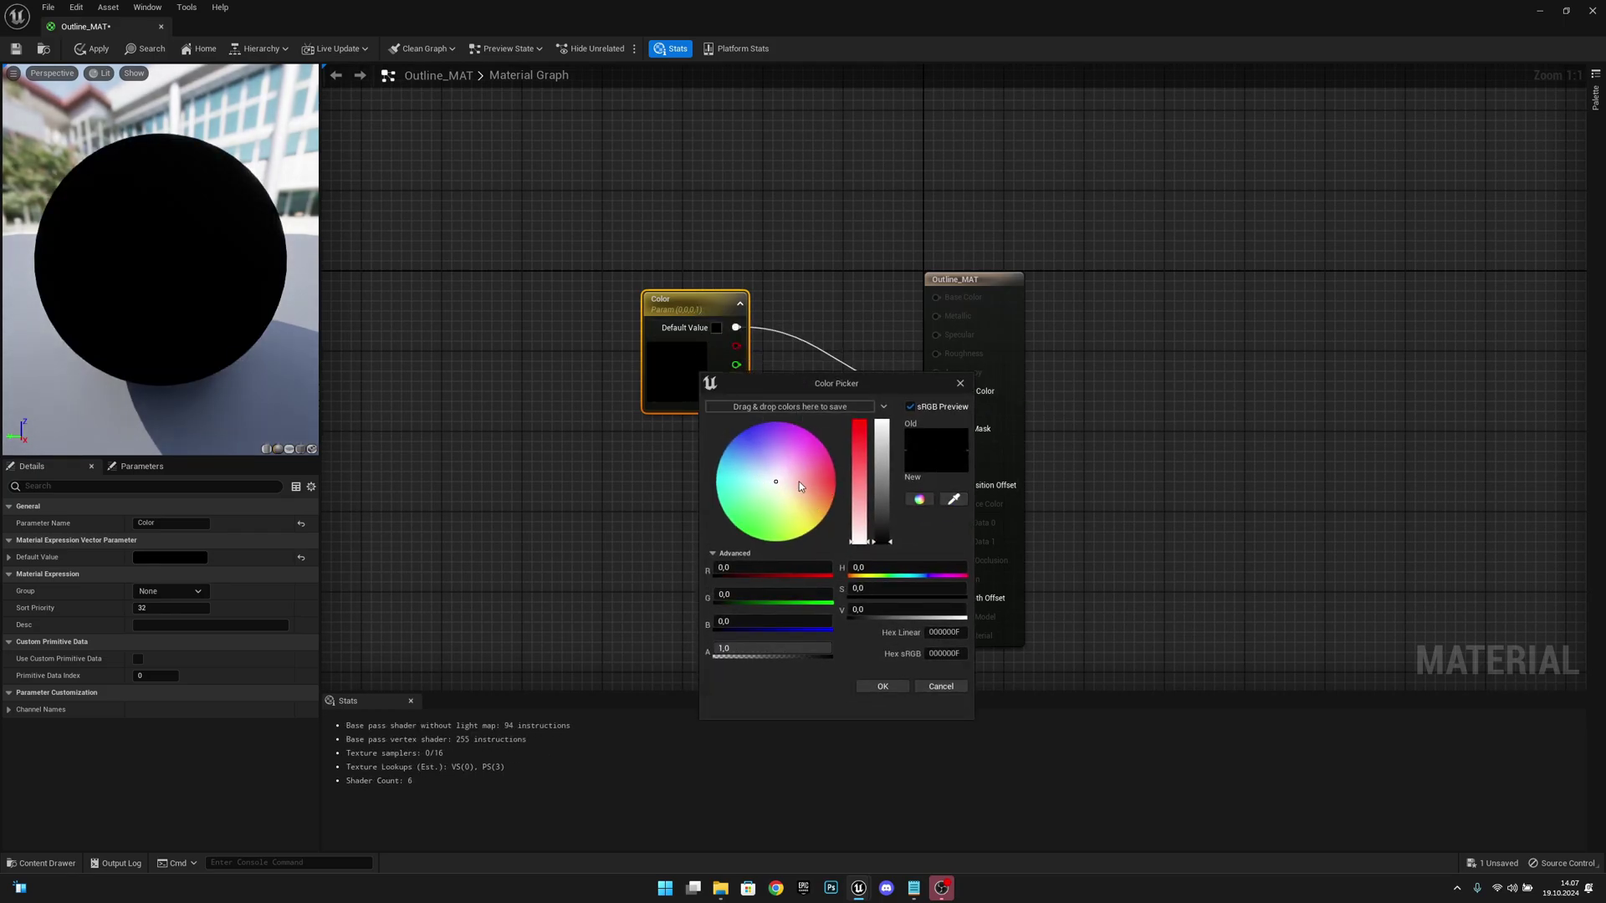
pyautogui.moveTo(800, 482)
pyautogui.mouseDown()
pyautogui.moveTo(761, 480)
pyautogui.moveTo(855, 475)
pyautogui.moveTo(884, 423)
pyautogui.mouseUp()
pyautogui.click(882, 686)
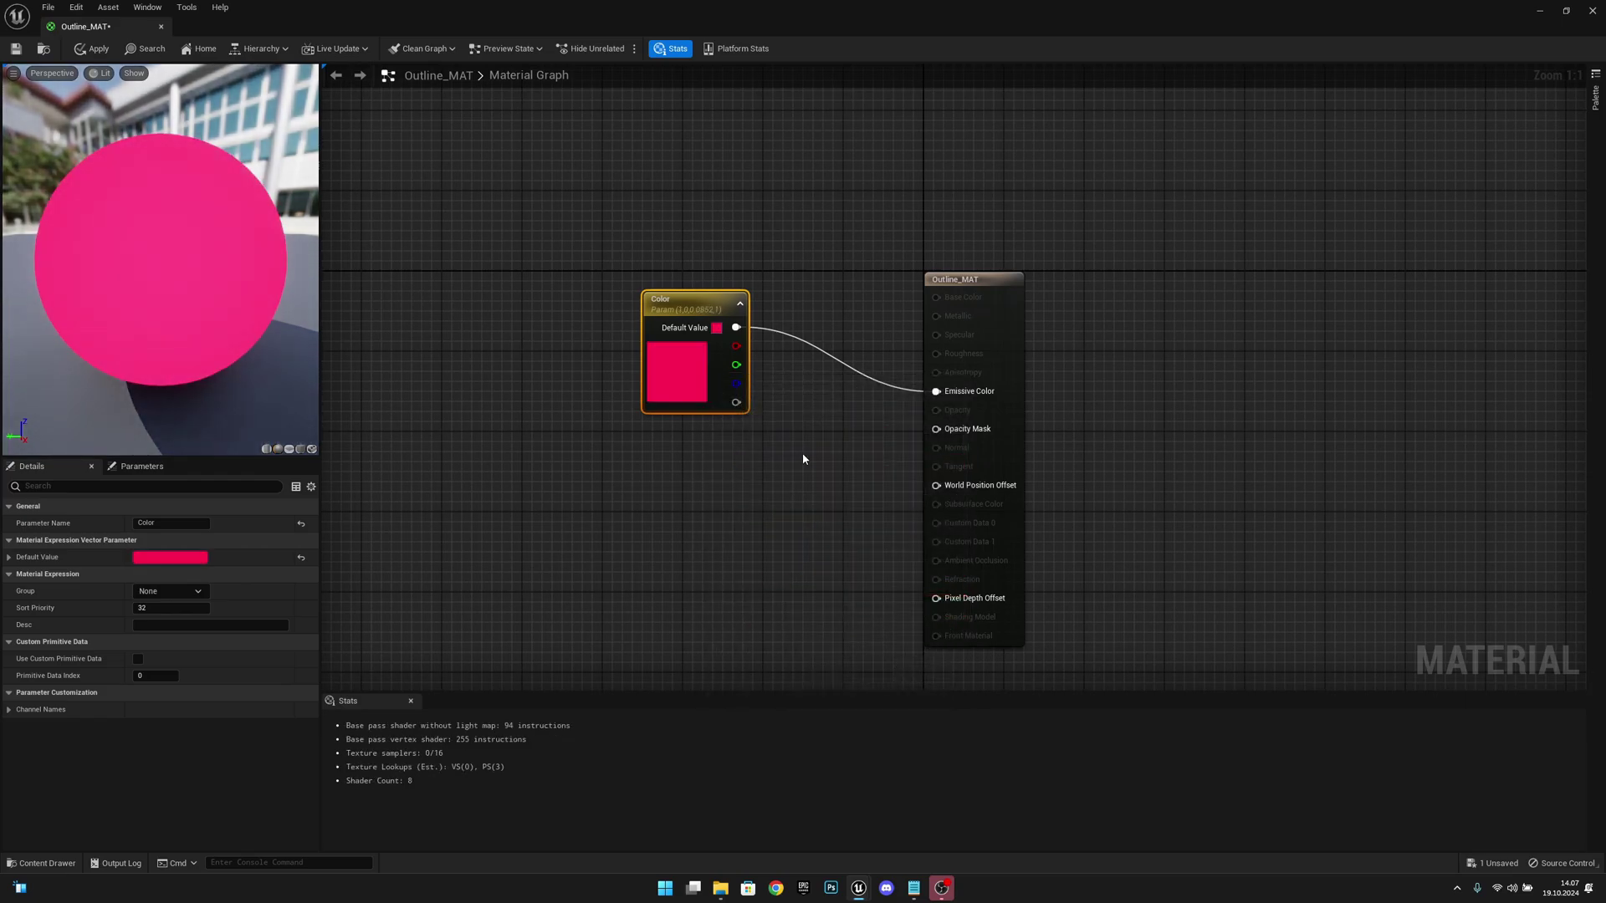
pyautogui.moveTo(803, 459); pyautogui.dragTo(733, 370, button='right')
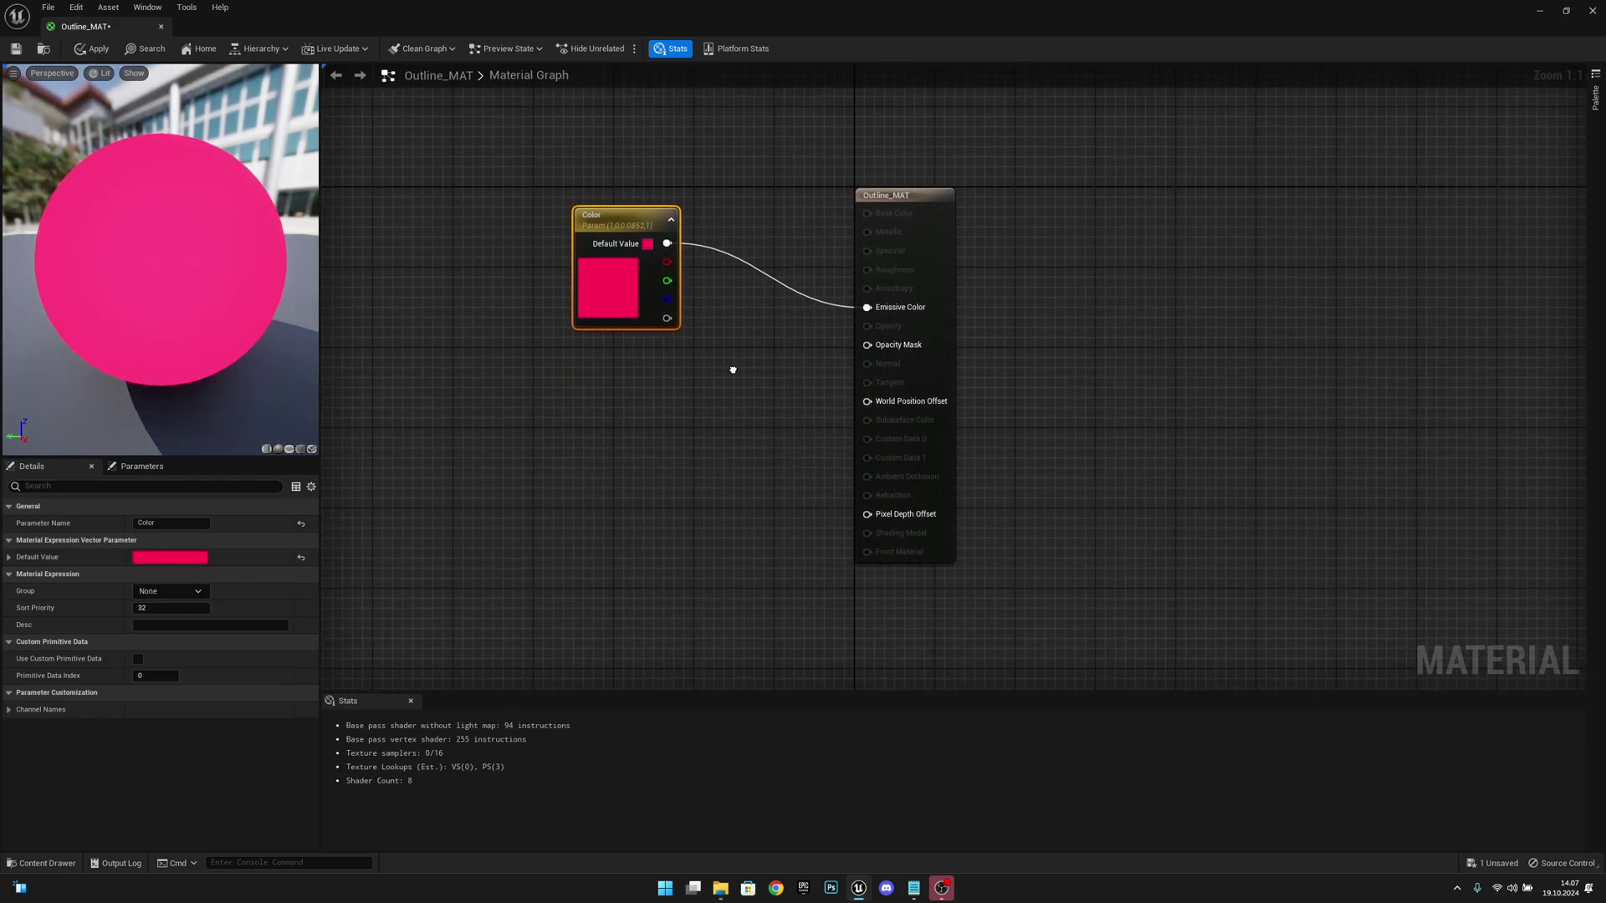
# - Add a TwoSidedSign node feeding a OneMinus node, and wire 1-x into Opacity Mask
pyautogui.rightClick(527, 406)
pyautogui.write('two s')
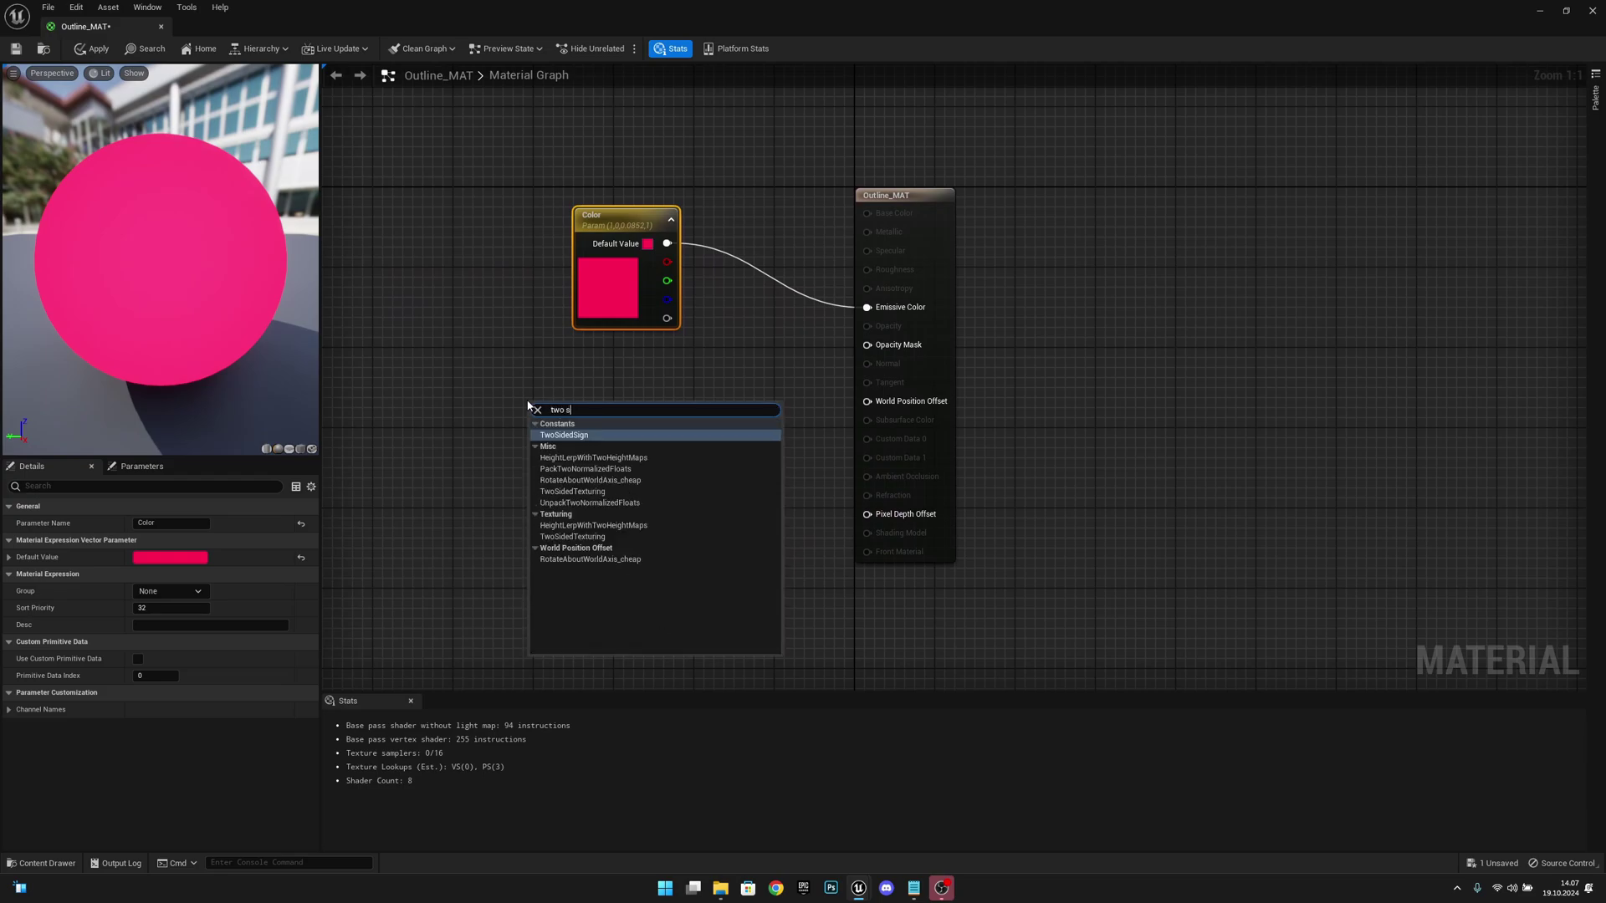
pyautogui.write('id')
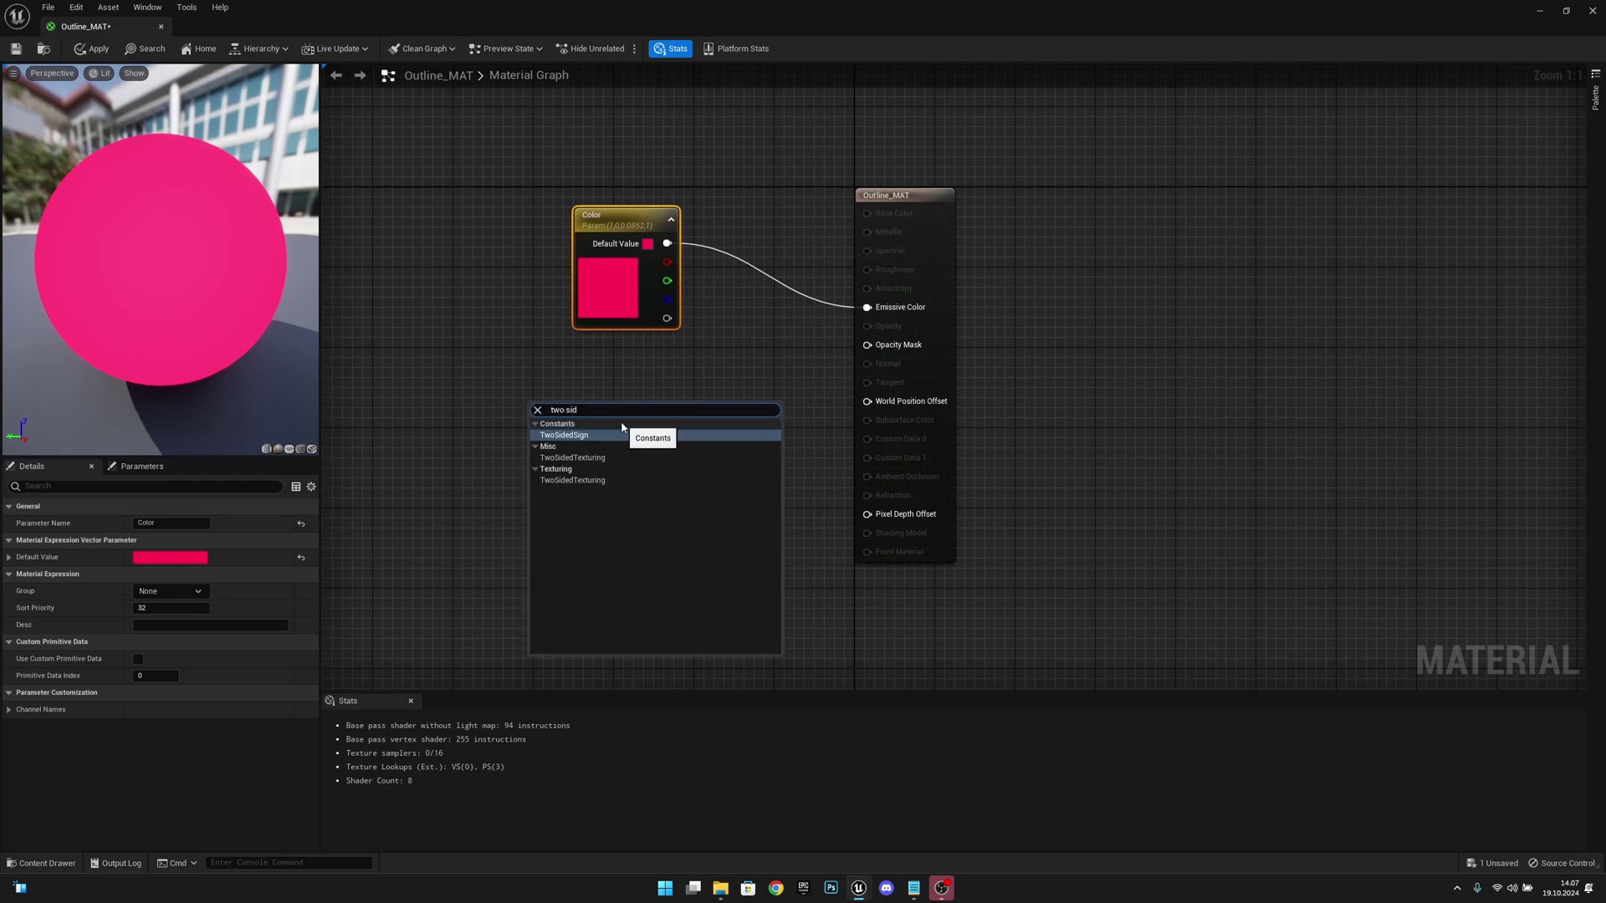
pyautogui.click(628, 435)
pyautogui.moveTo(592, 404); pyautogui.dragTo(577, 386)
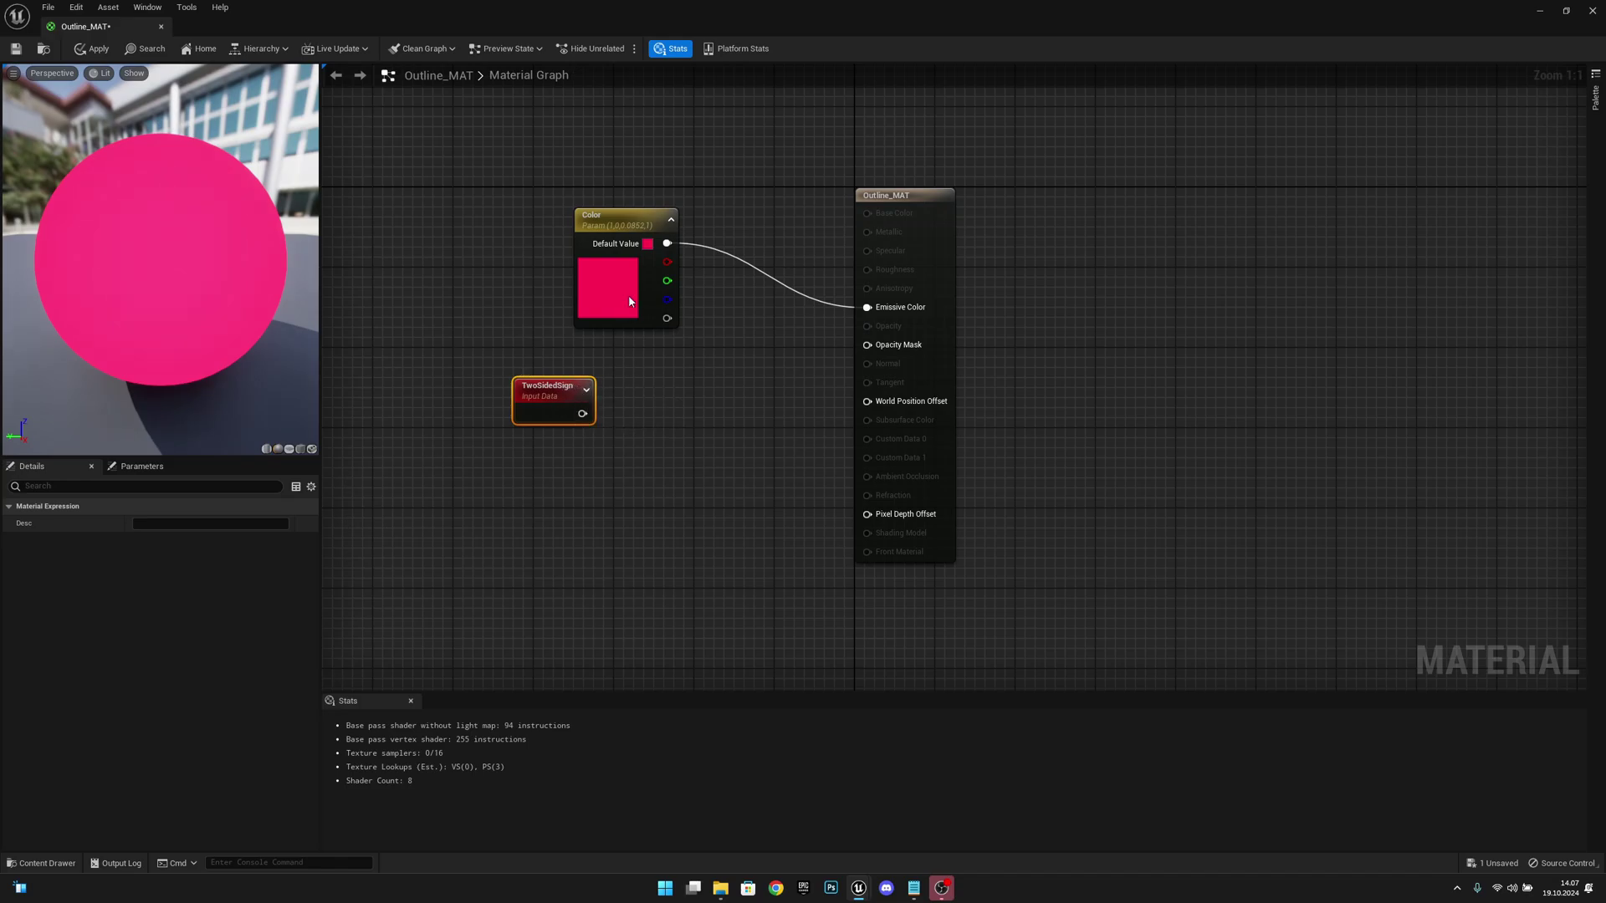
pyautogui.moveTo(616, 219); pyautogui.dragTo(554, 219)
pyautogui.moveTo(582, 413); pyautogui.dragTo(649, 409)
pyautogui.write('one mi')
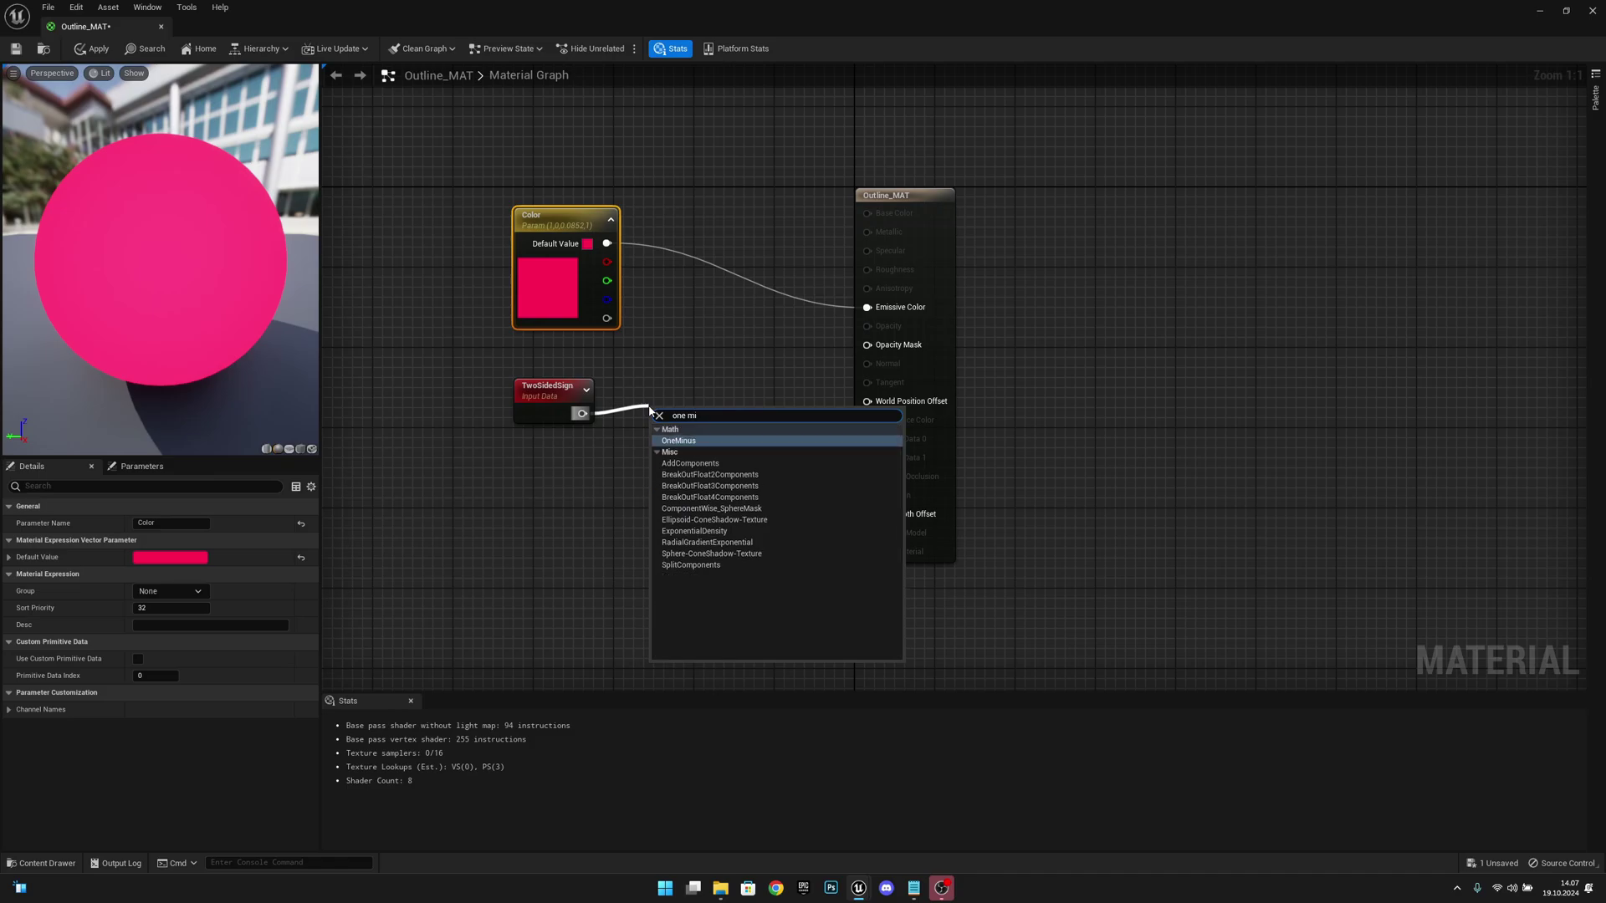
pyautogui.press('Return')
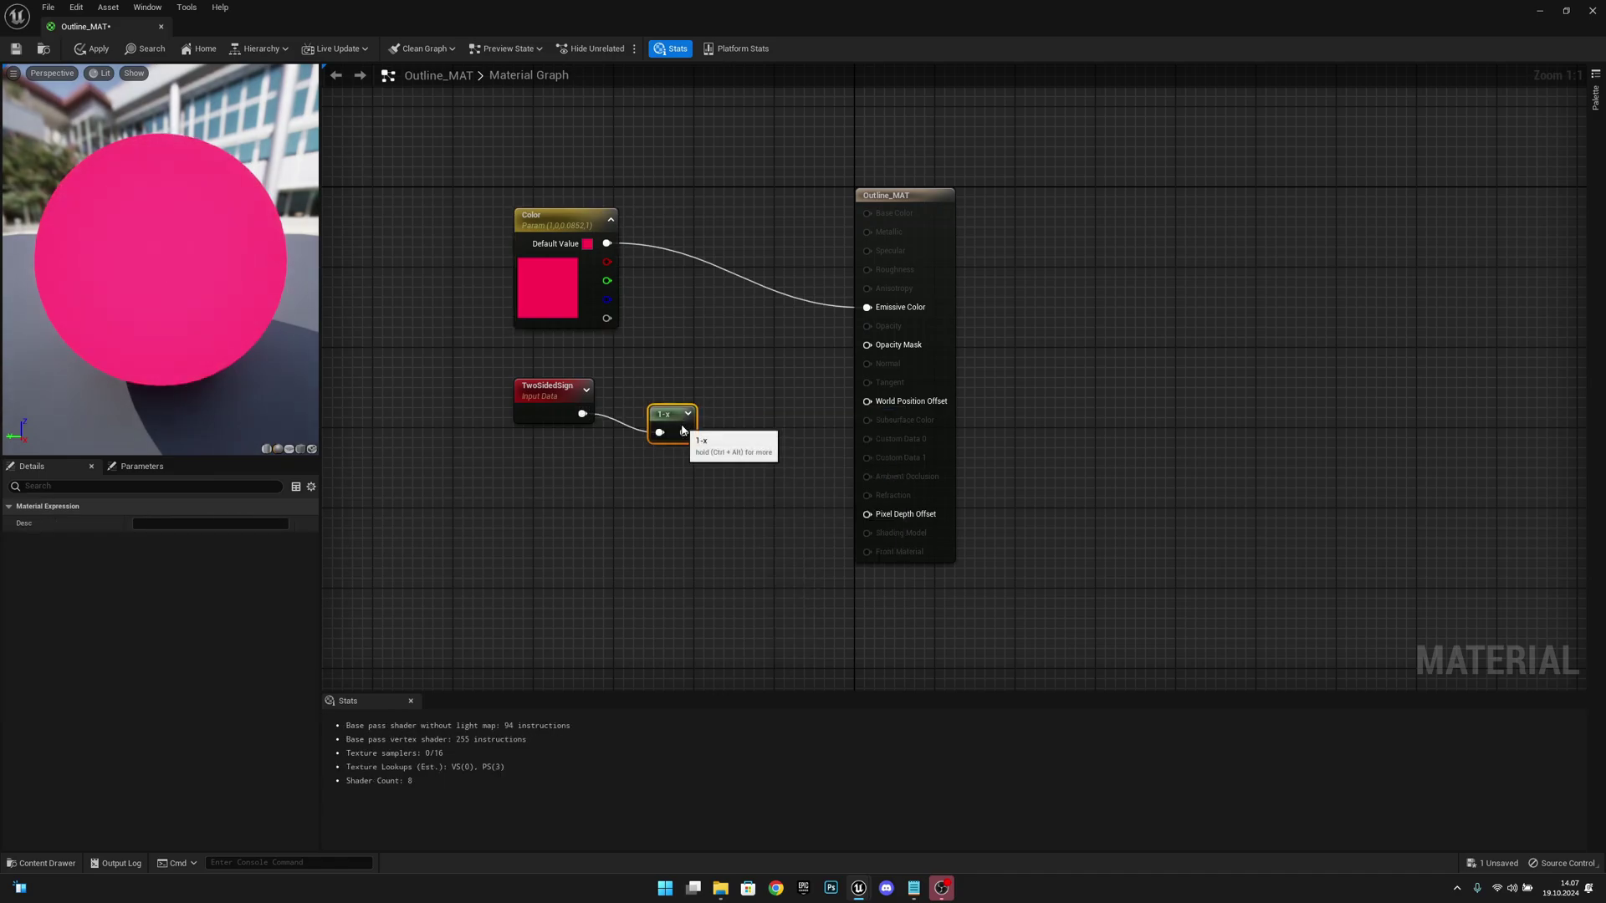
pyautogui.moveTo(689, 415); pyautogui.dragTo(910, 349)
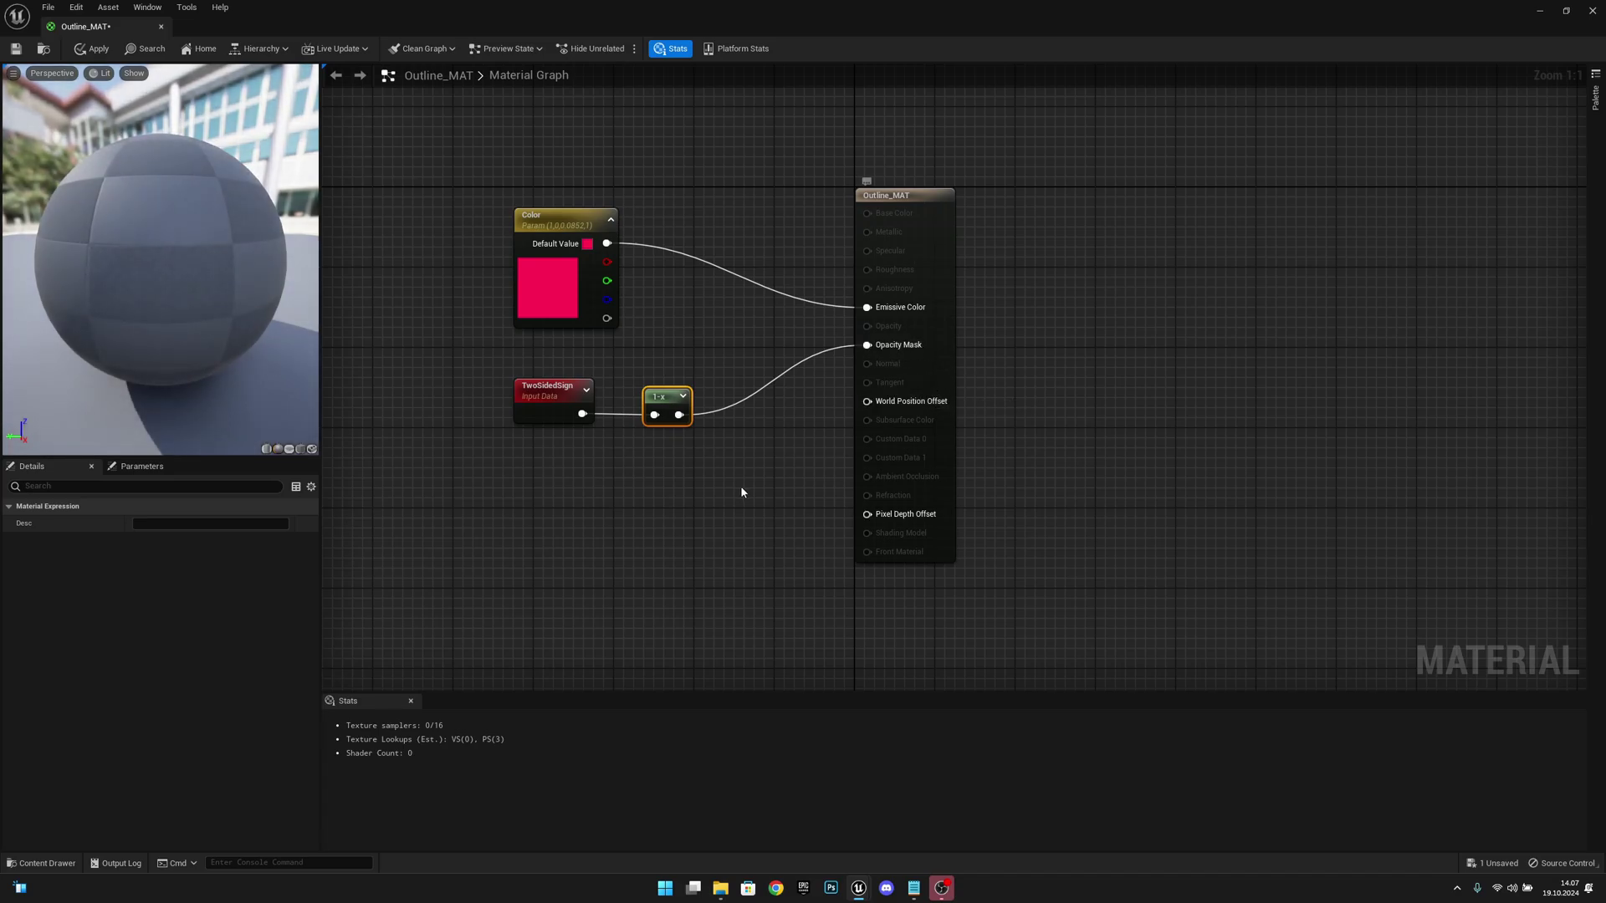
pyautogui.moveTo(741, 485); pyautogui.dragTo(714, 450, button='right')
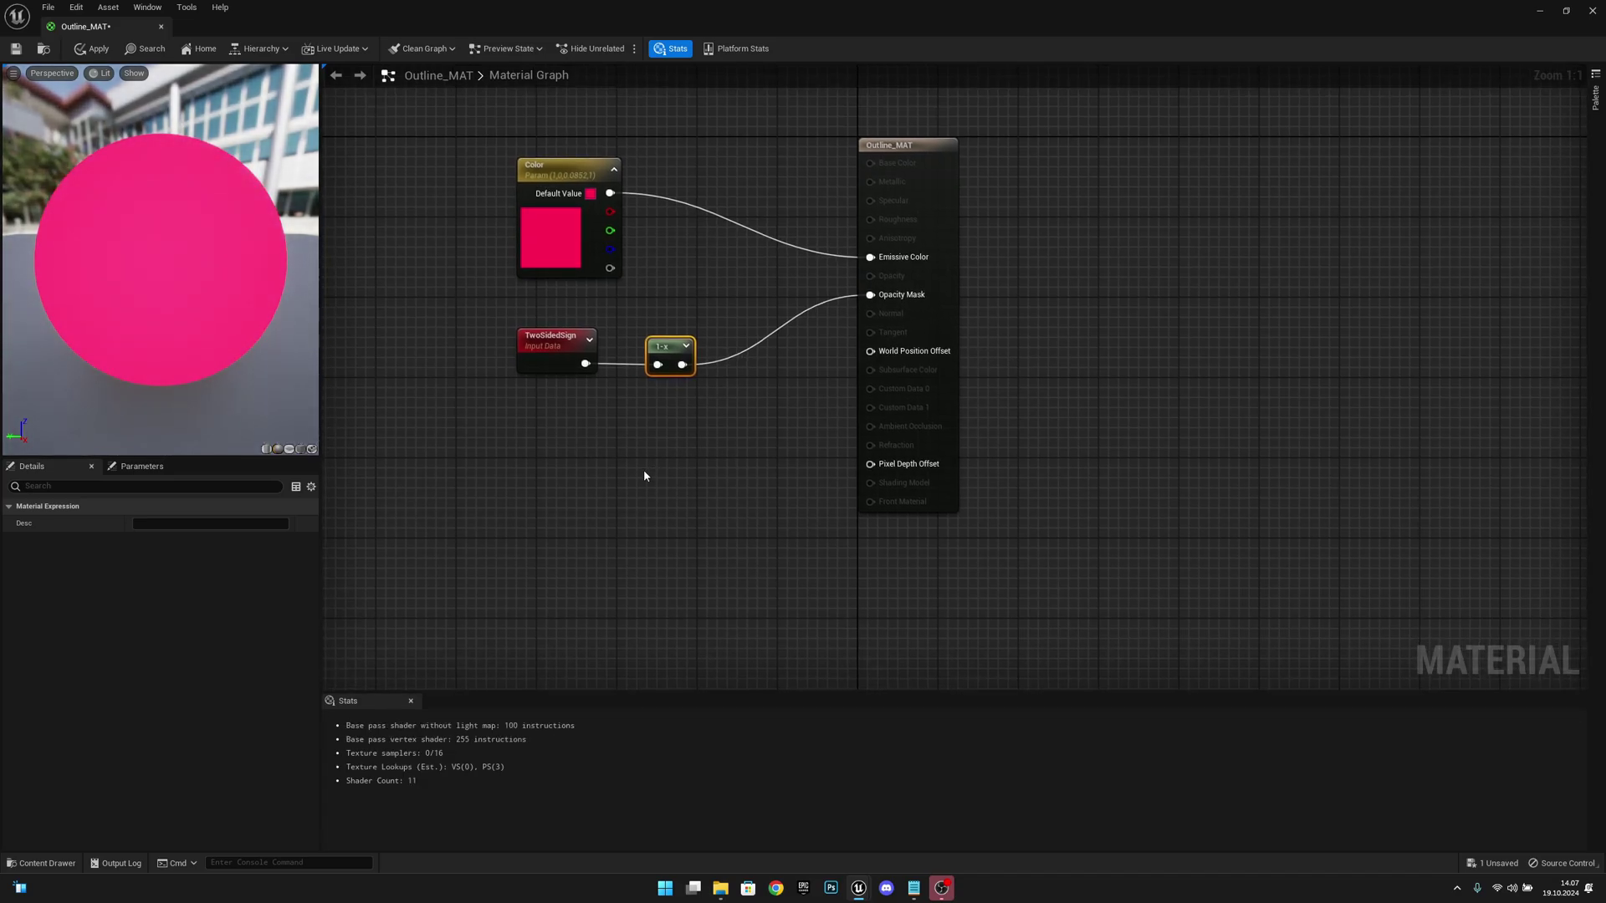
# - Route VertexNormalWS through a Multiply node (B 1.0) into World Position Offset, with a straightened wire
pyautogui.rightClick(518, 430)
pyautogui.write('vertex')
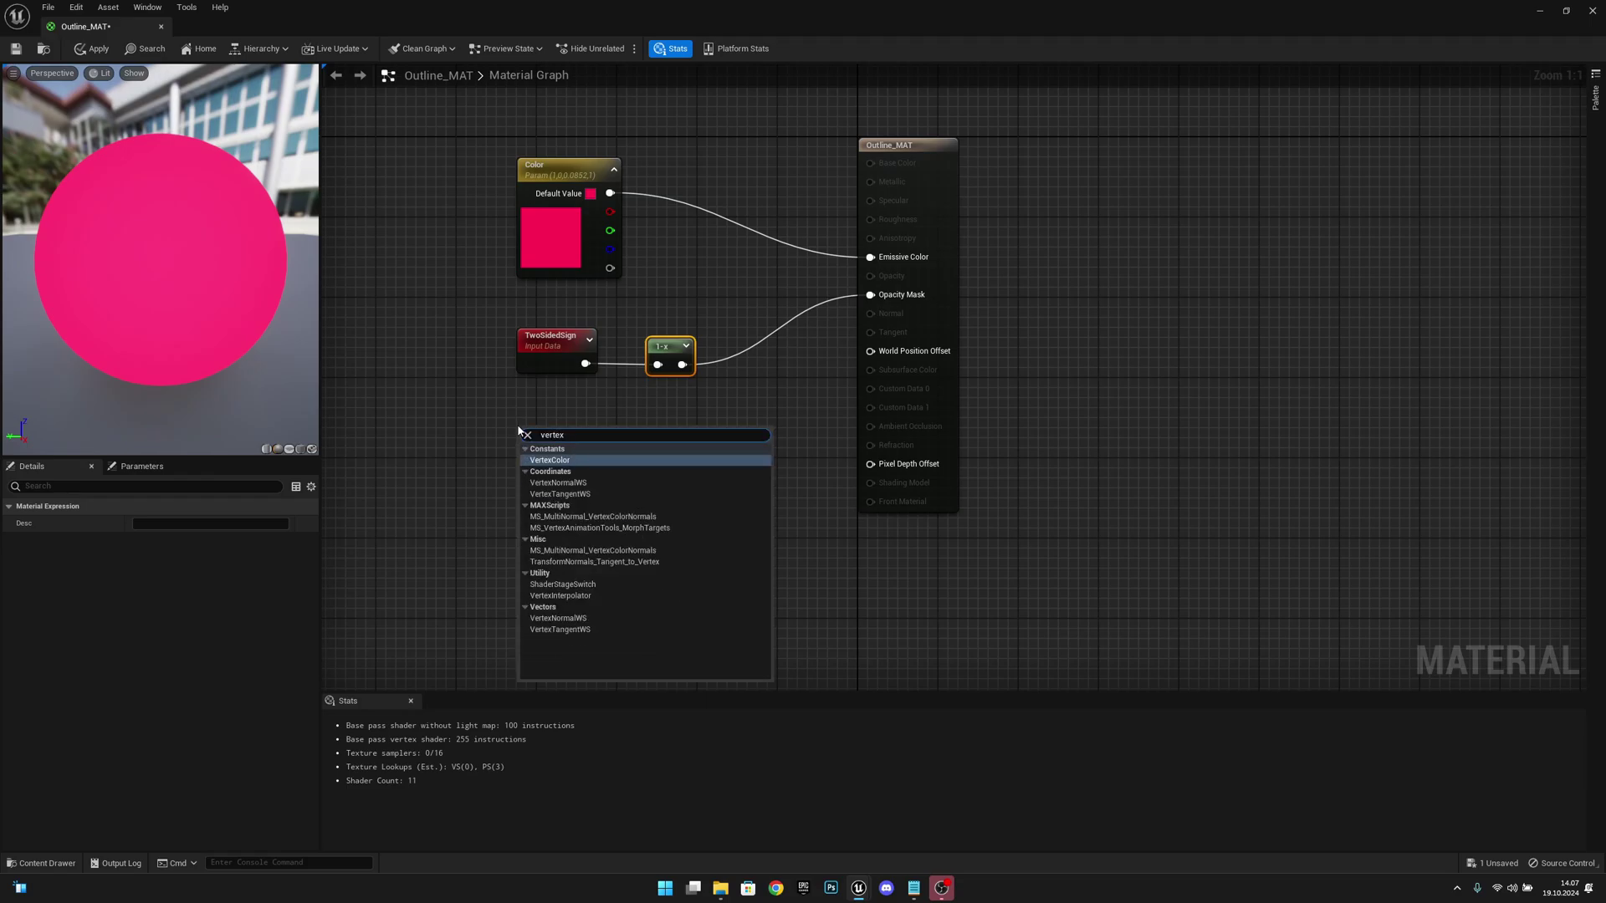
pyautogui.click(585, 484)
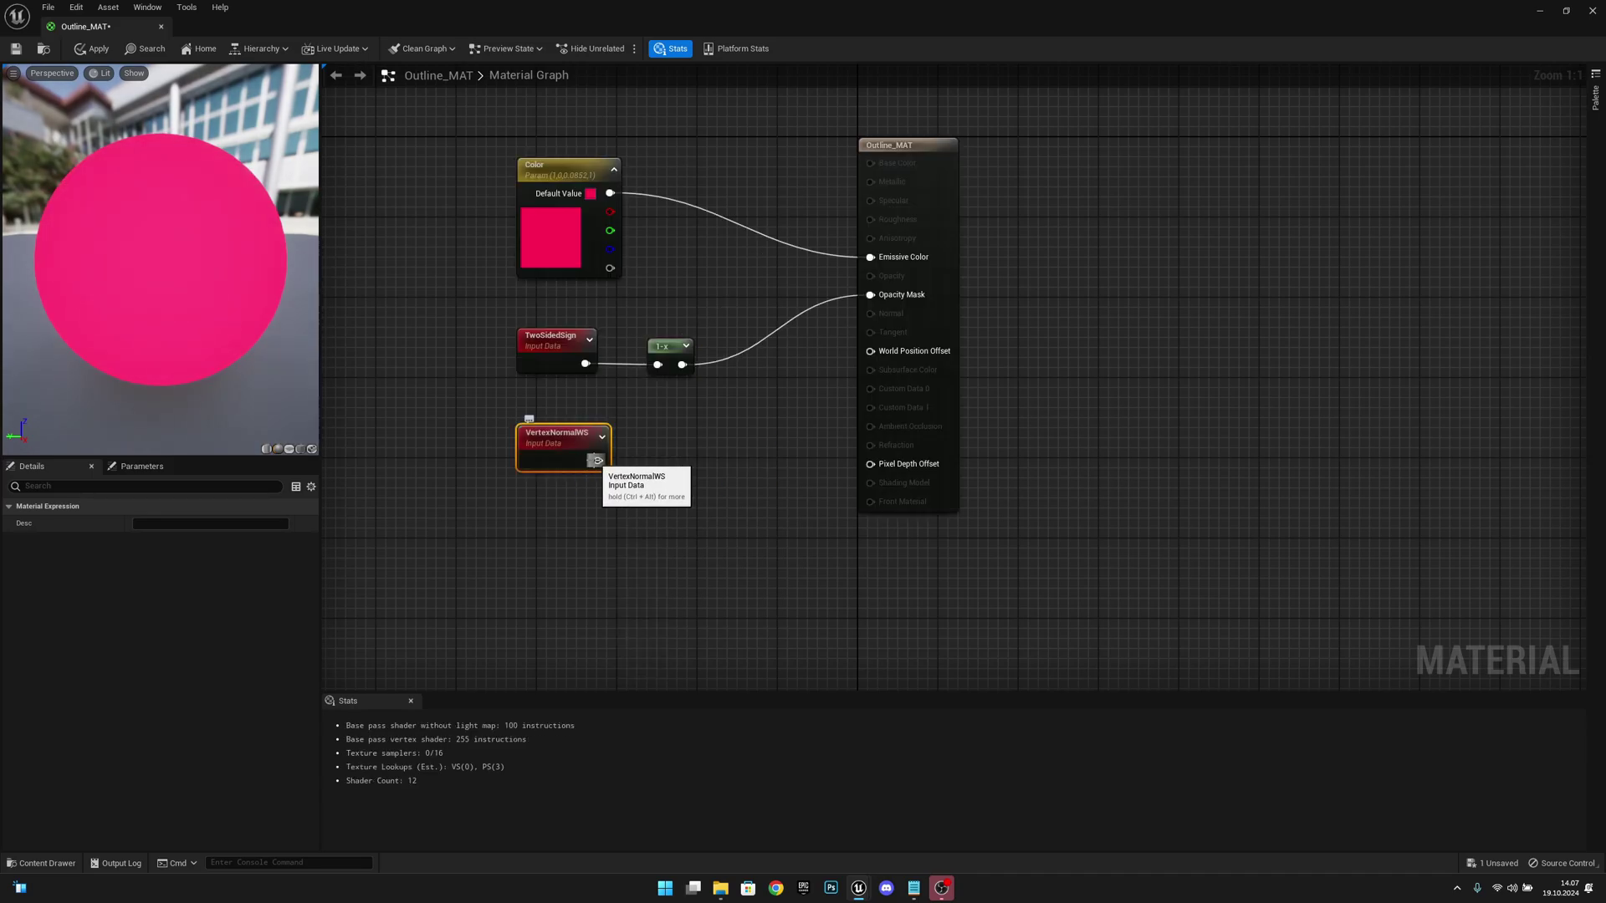
pyautogui.moveTo(597, 460); pyautogui.dragTo(663, 464)
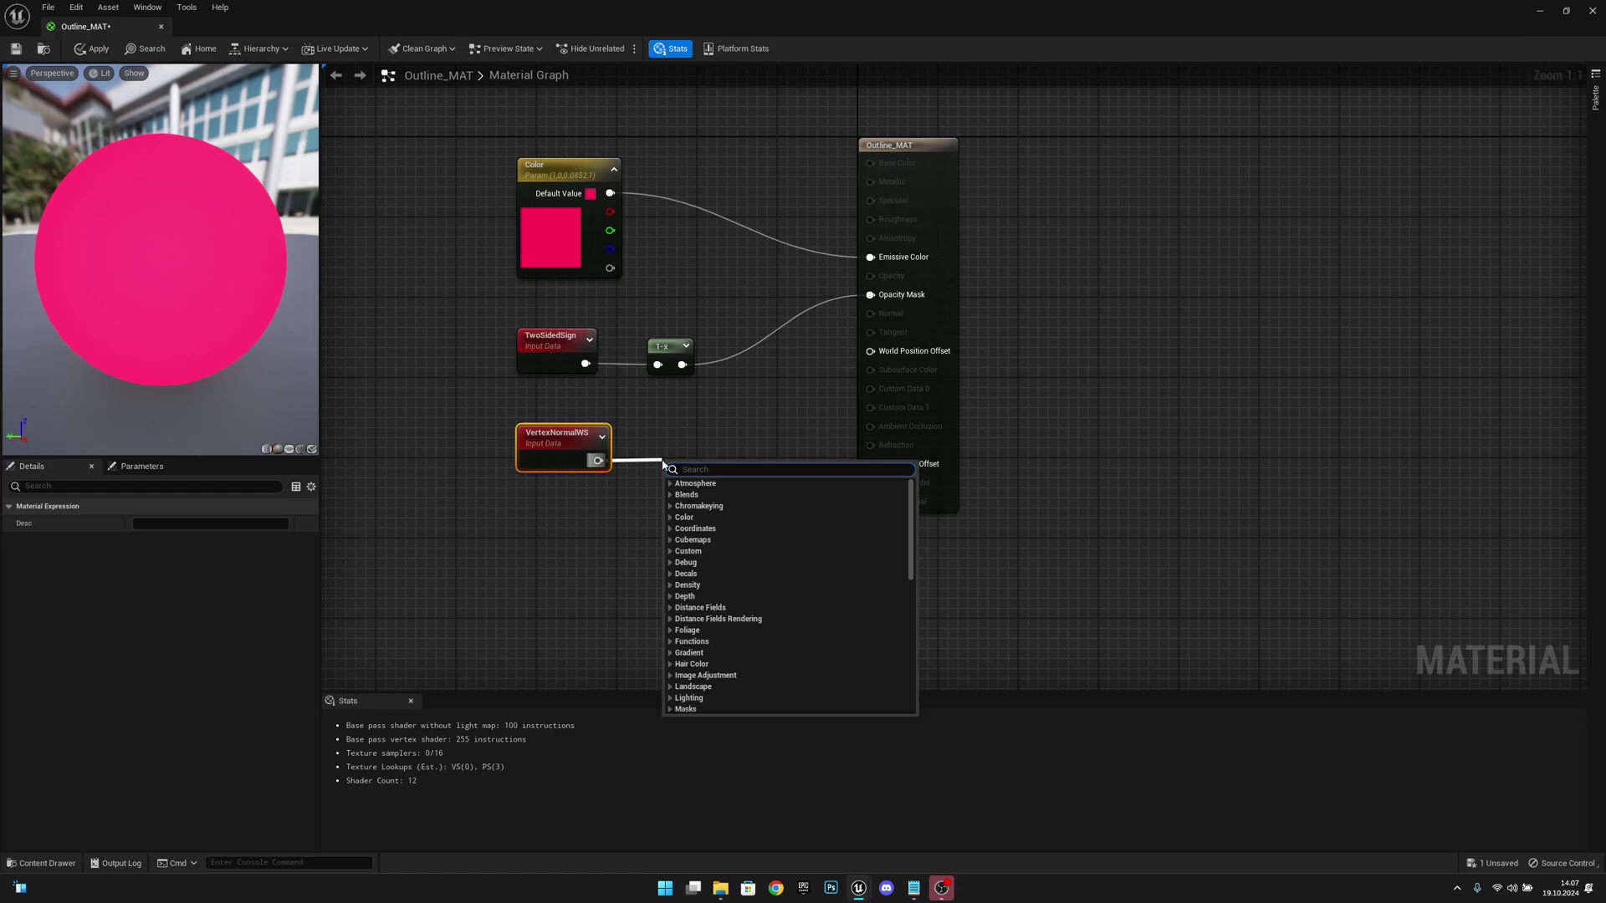
pyautogui.write('multip')
pyautogui.press('Return')
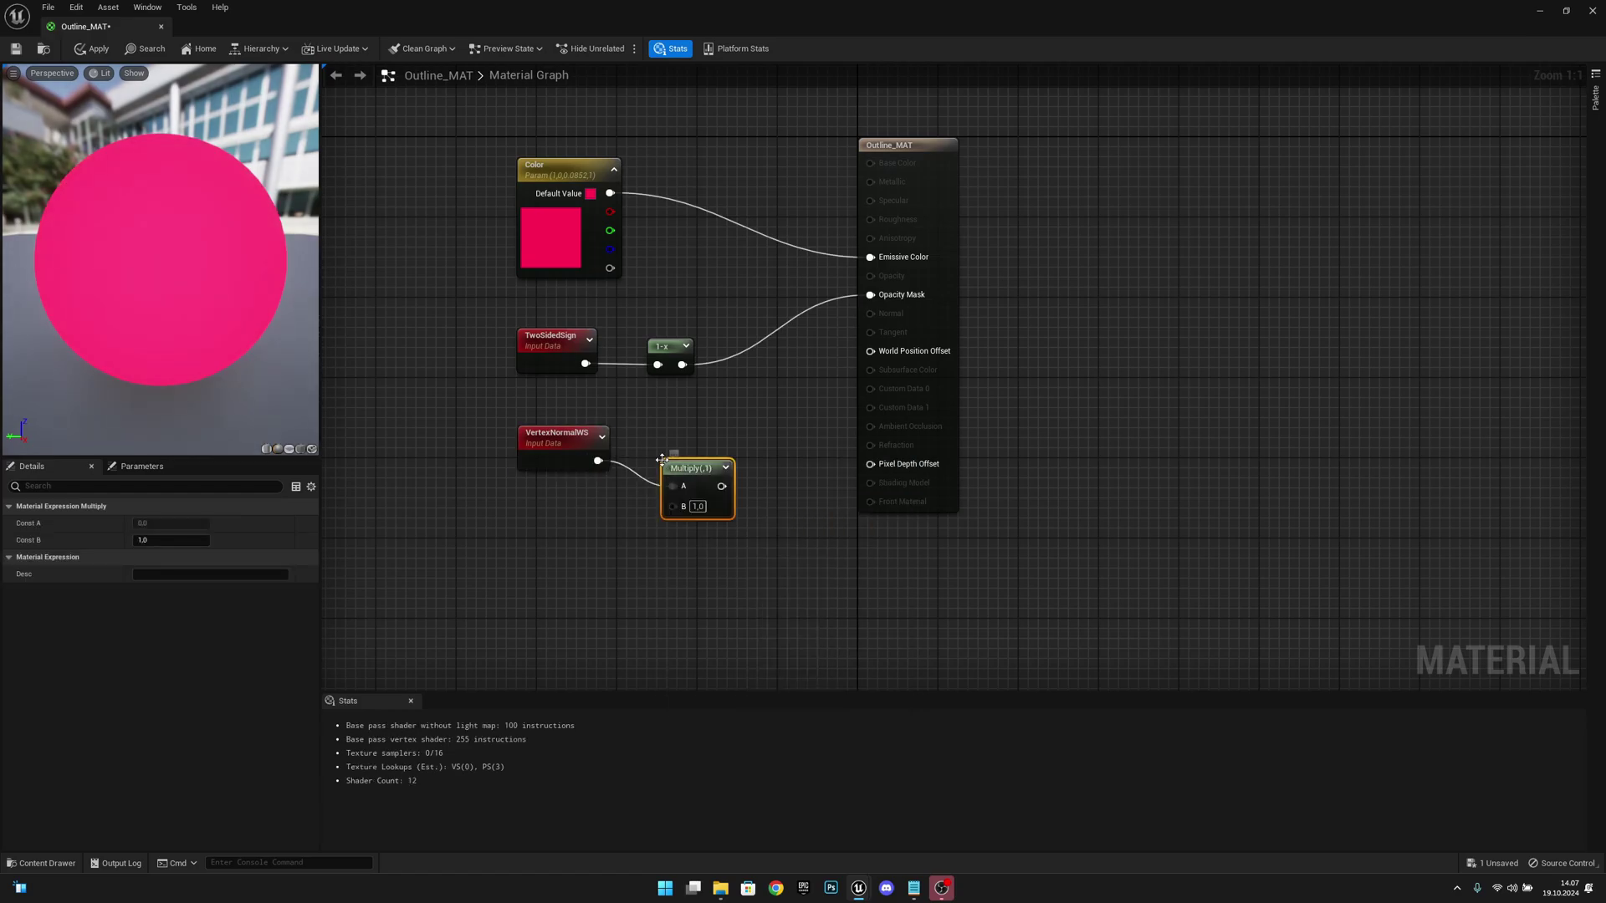
pyautogui.moveTo(693, 477); pyautogui.dragTo(886, 352)
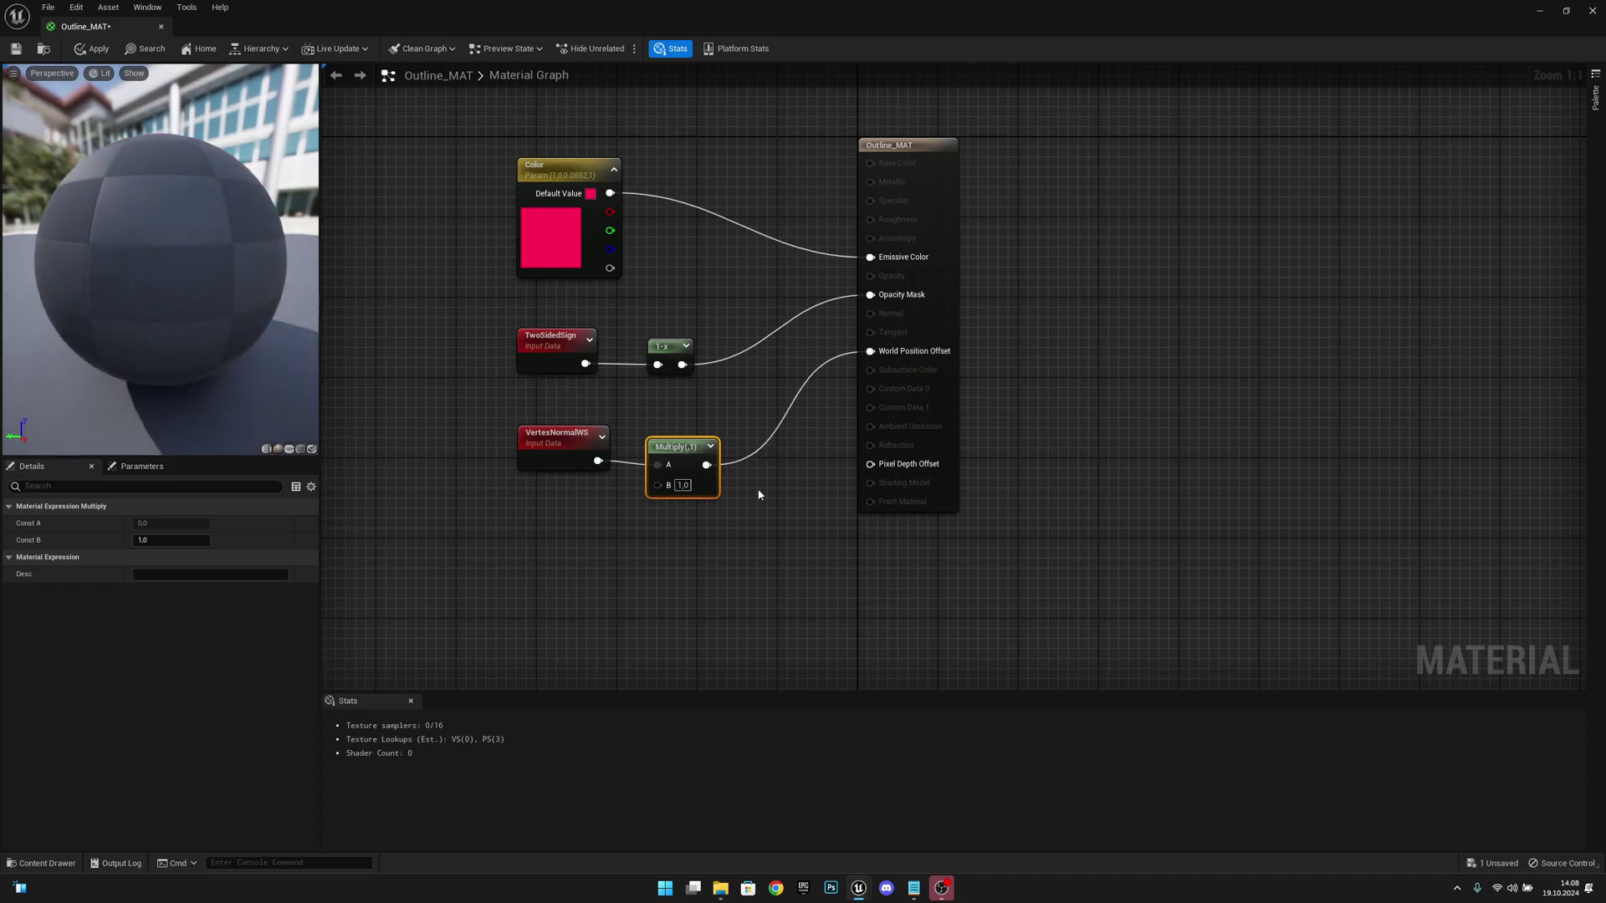
pyautogui.moveTo(746, 507); pyautogui.dragTo(549, 450)
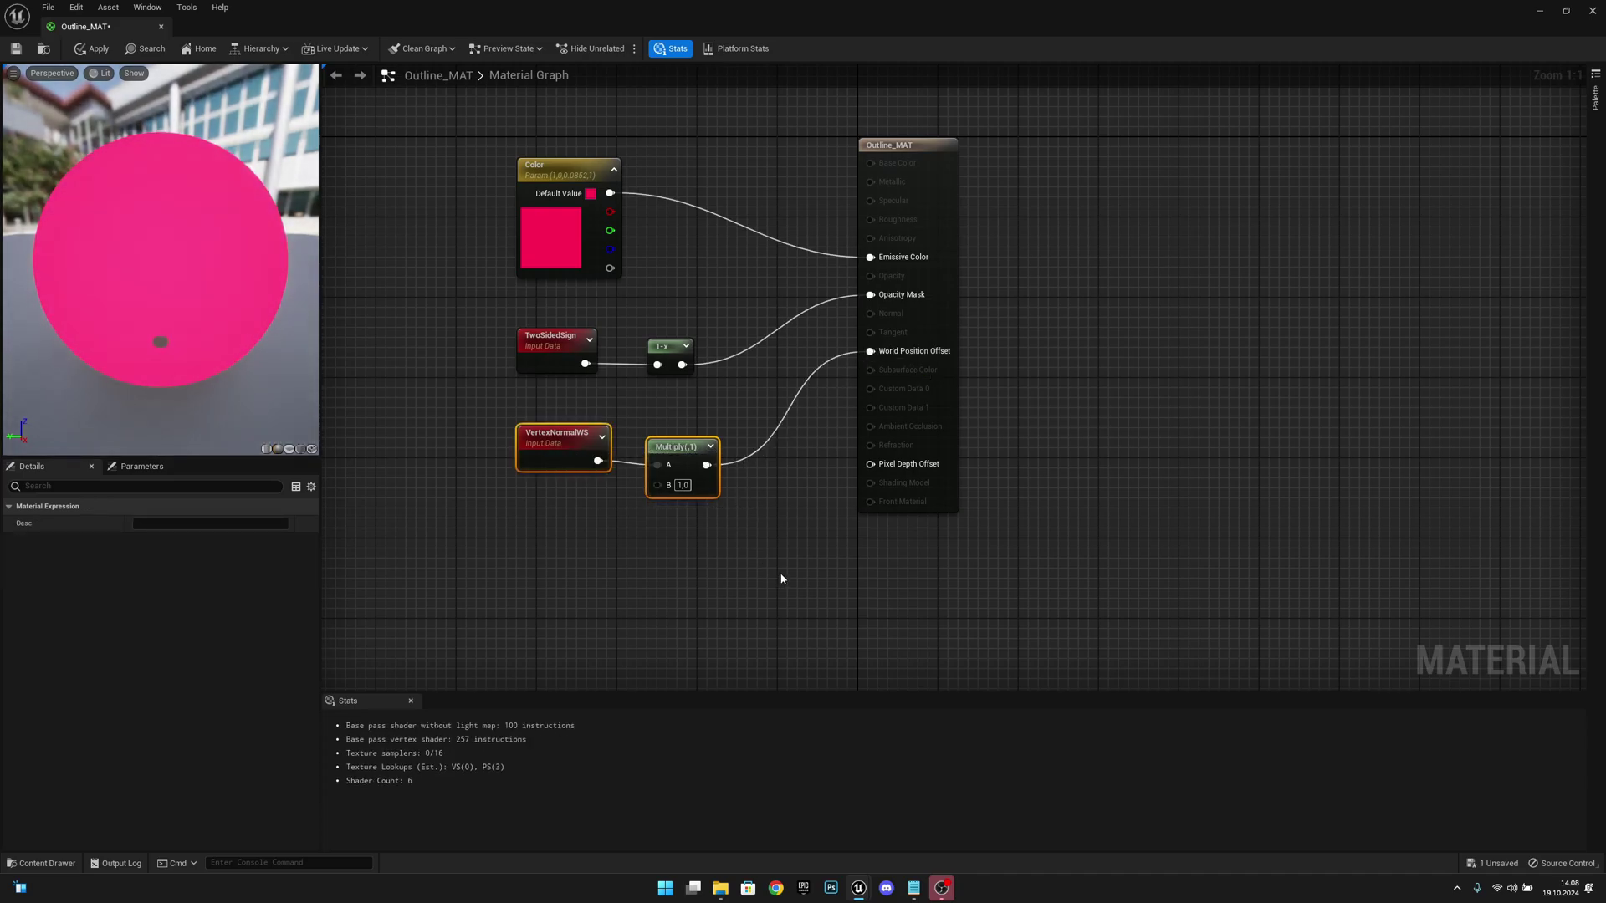
pyautogui.press('q')
pyautogui.moveTo(702, 544); pyautogui.dragTo(684, 543, button='right')
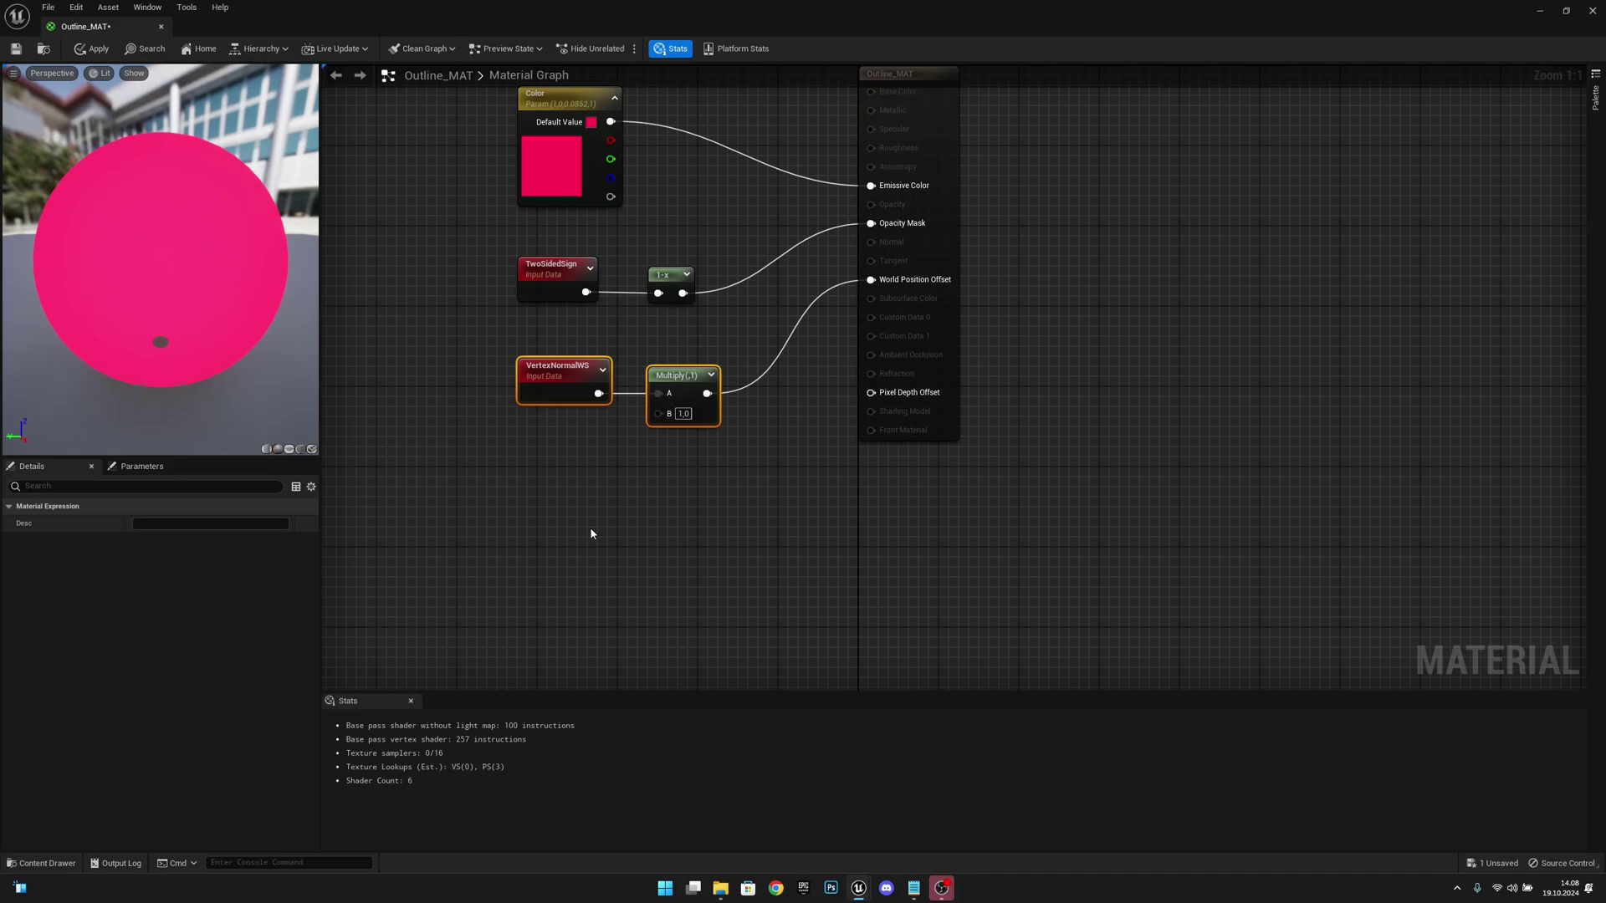
pyautogui.click(564, 483)
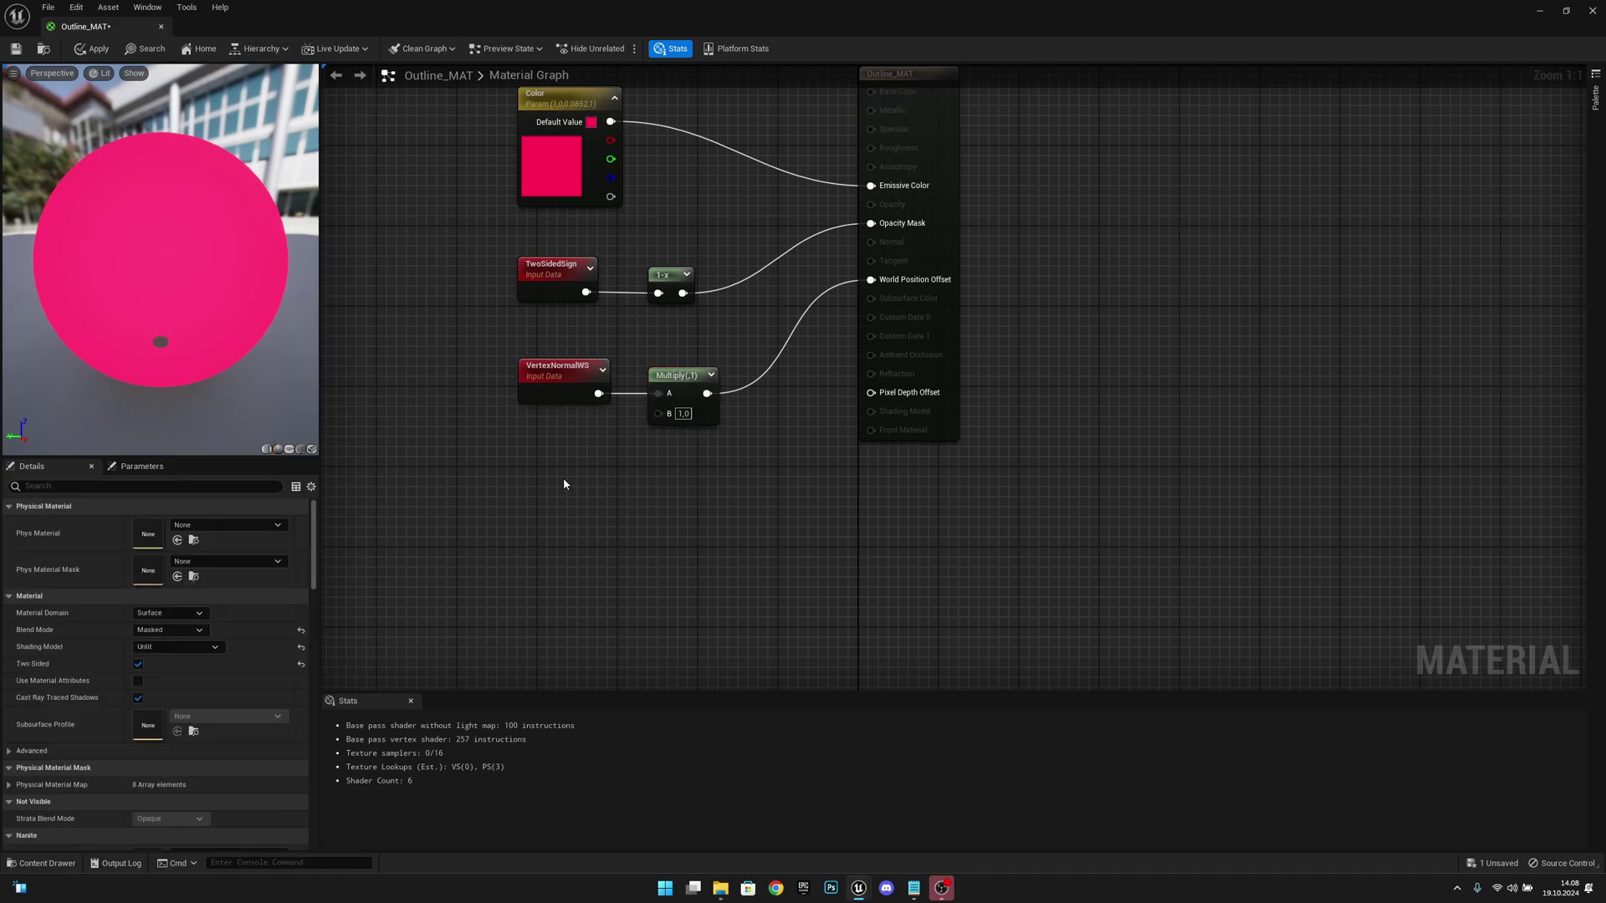
# - Wire a scalar parameter named Thickness, default 1.0, into the Multiply's B input
pyautogui.rightClick(519, 438)
pyautogui.scroll(-10, 519, 439)
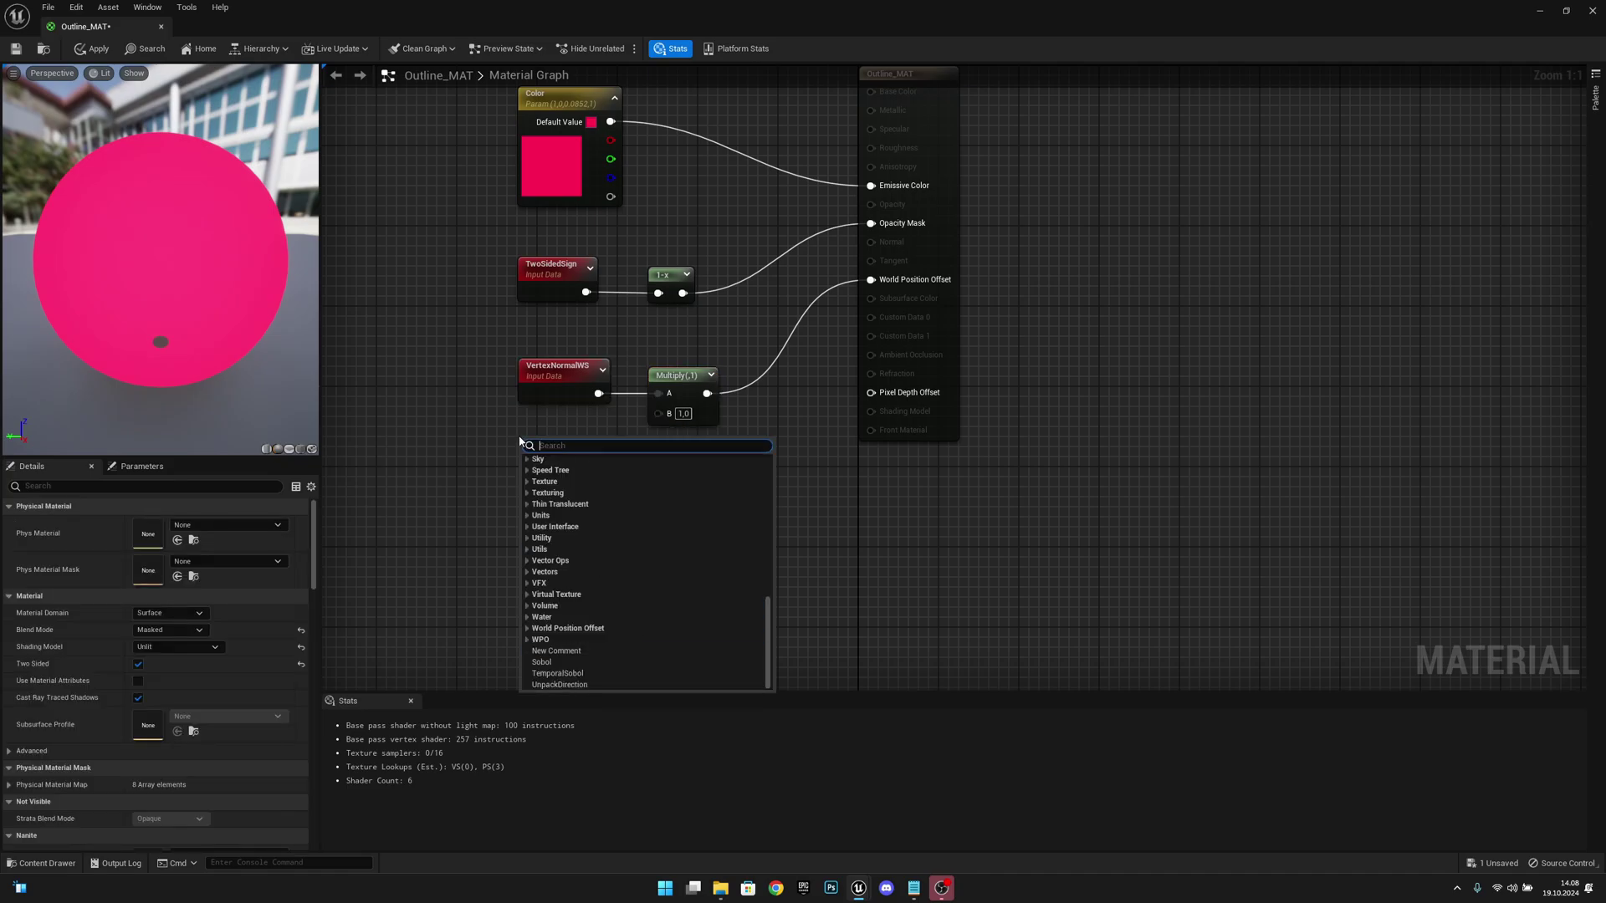
pyautogui.write('scalar')
pyautogui.press('Return')
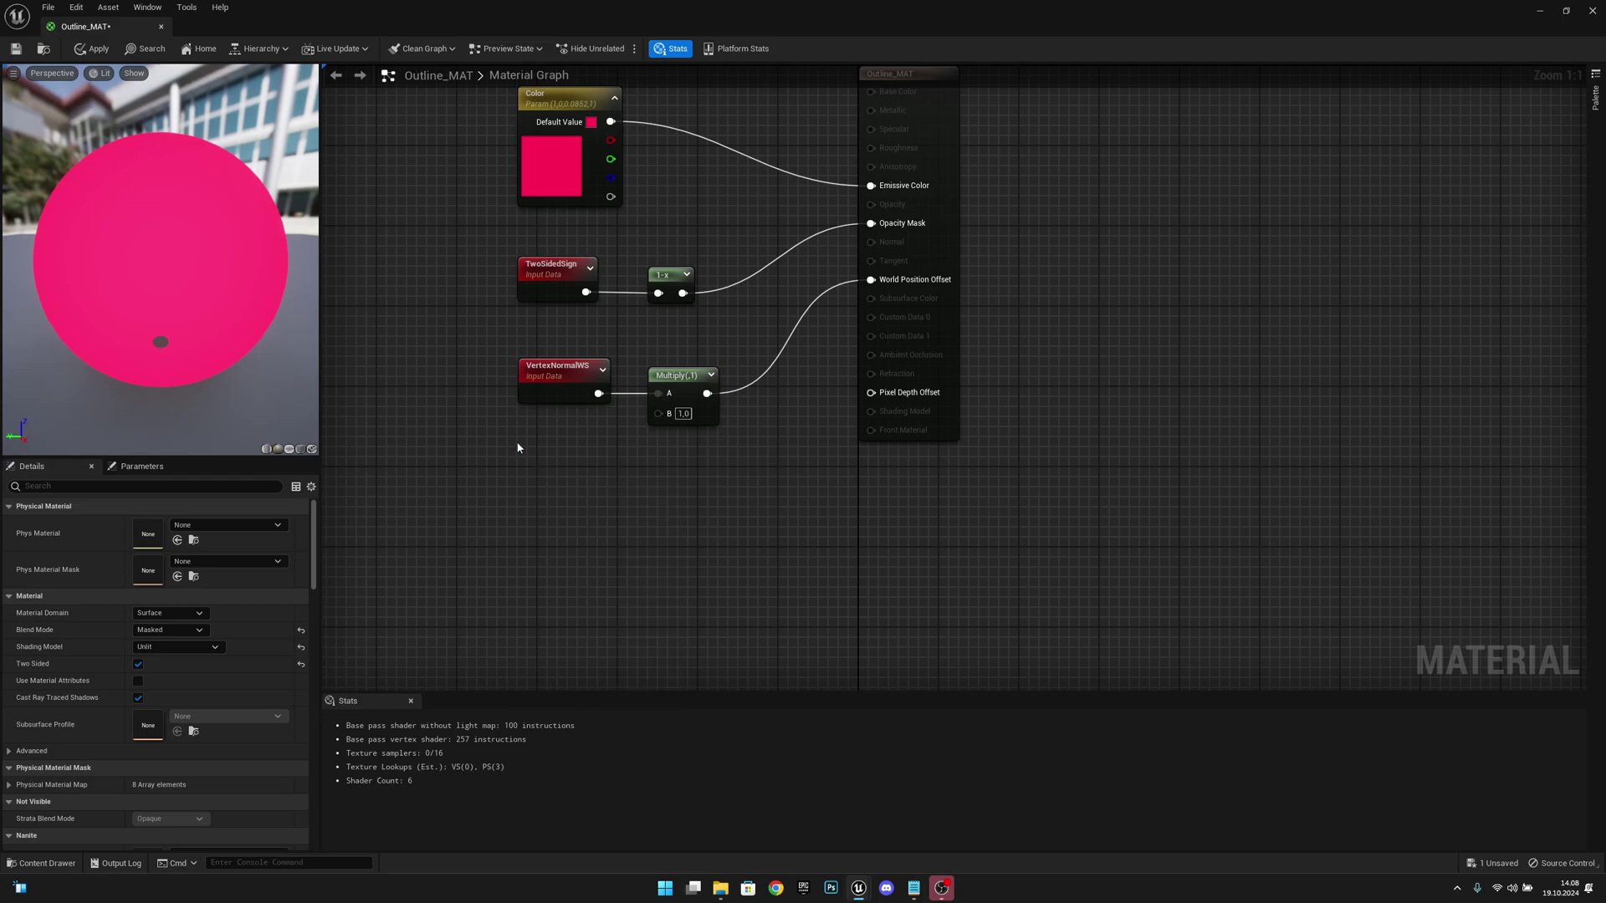
pyautogui.moveTo(618, 472); pyautogui.dragTo(667, 419)
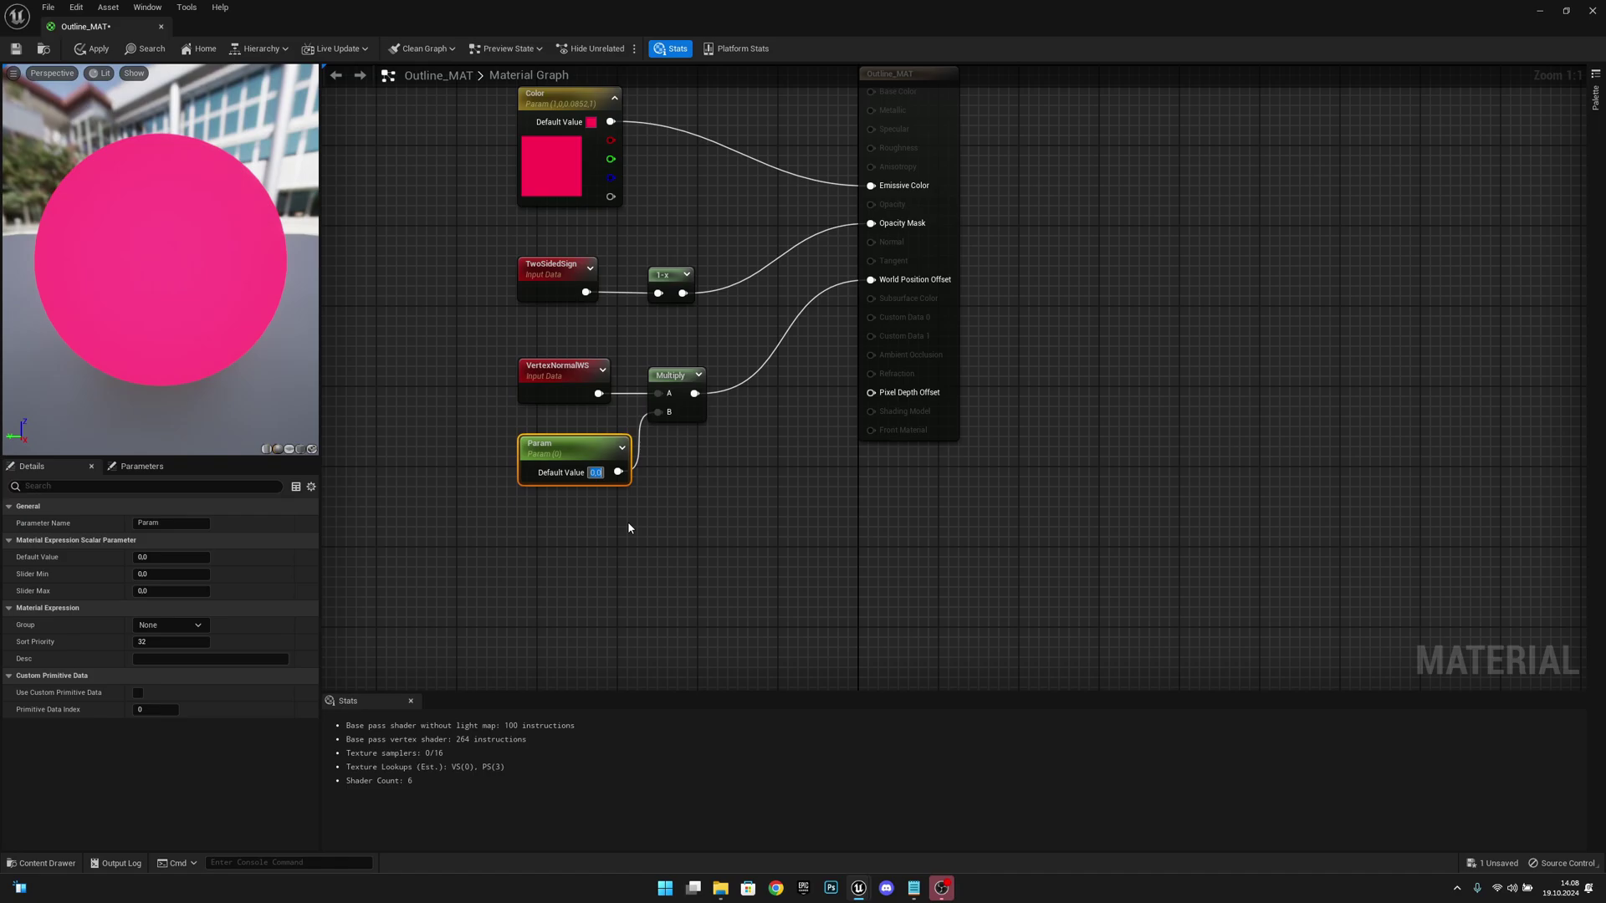
pyautogui.write('1')
pyautogui.press('Return')
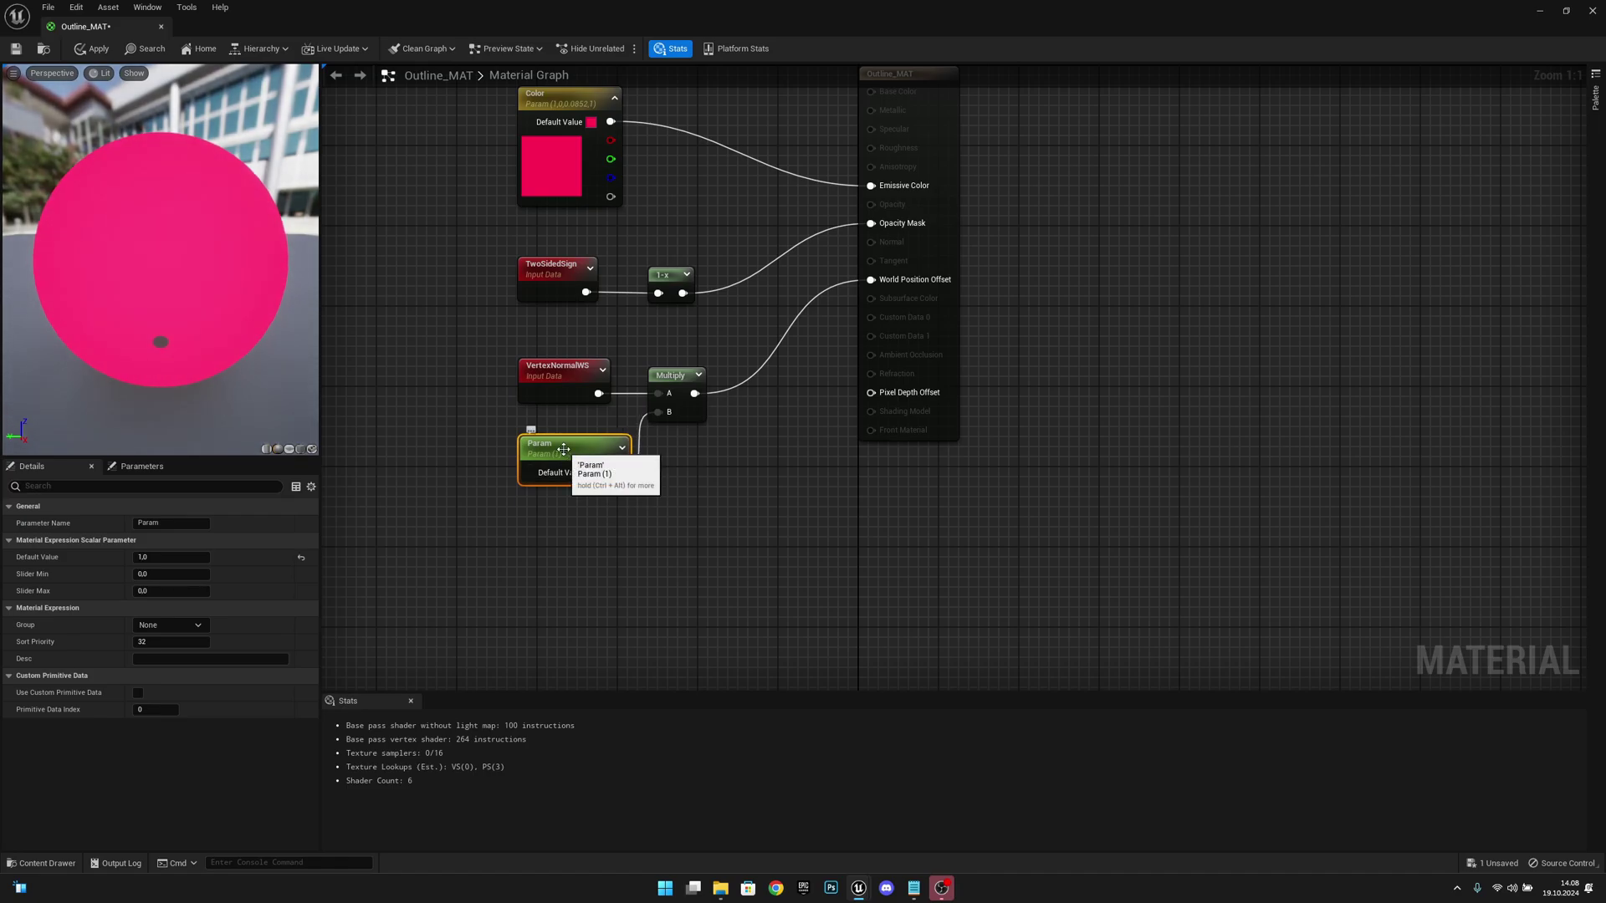
pyautogui.click(174, 523)
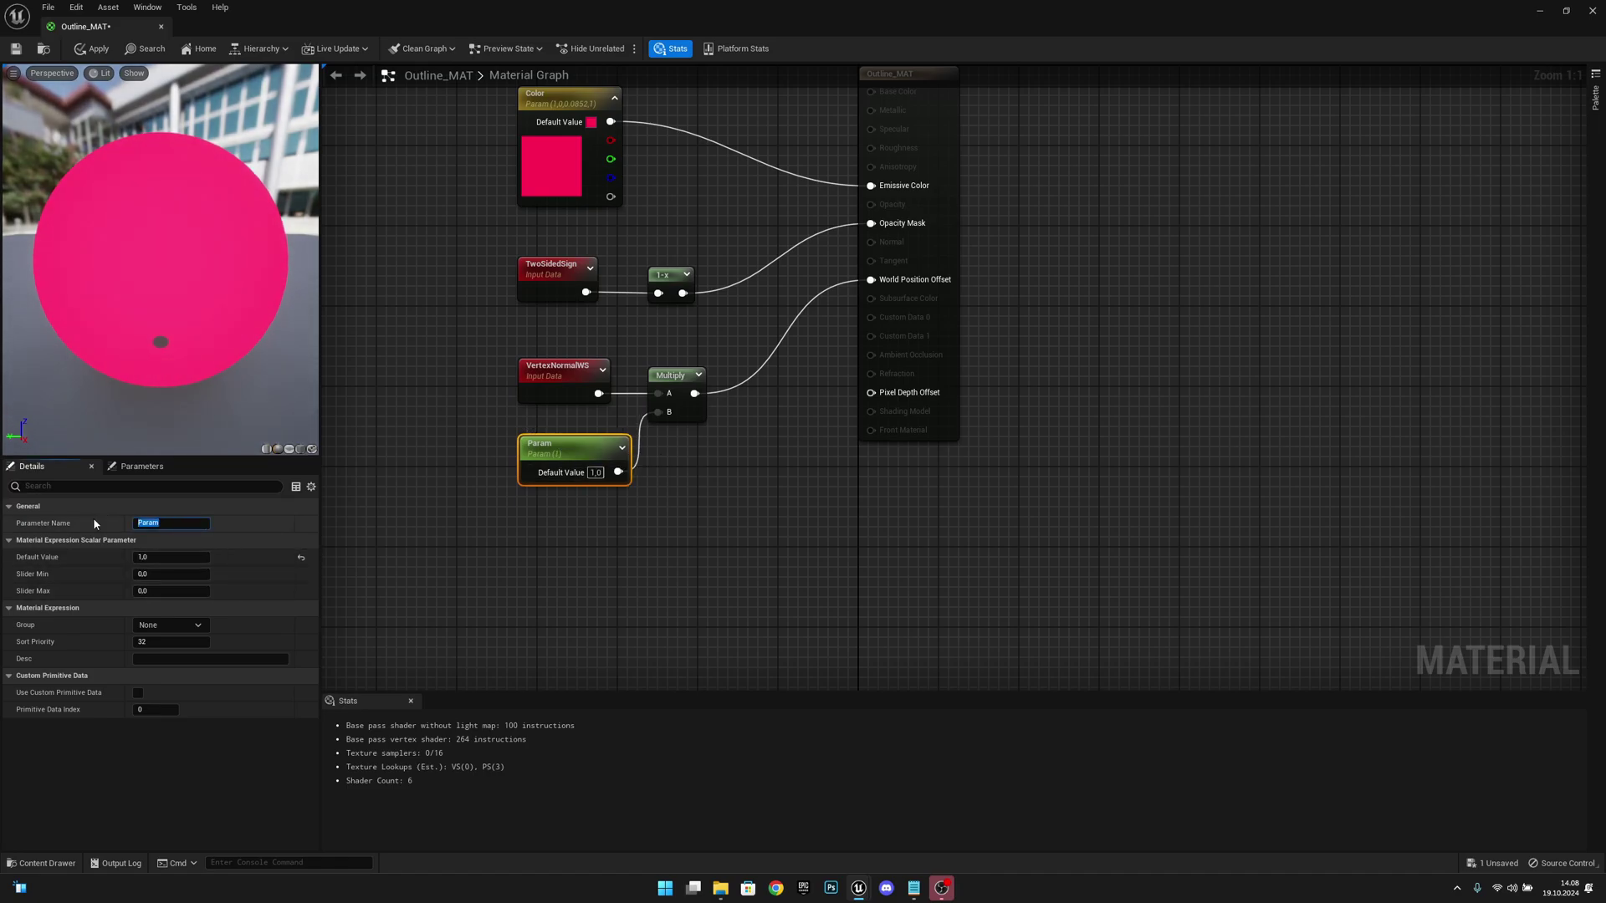
pyautogui.write('Thickness')
pyautogui.press('Return')
pyautogui.moveTo(977, 444); pyautogui.dragTo(917, 539, button='right')
# - Apply and save Outline_MAT, then close its editor
pyautogui.click(98, 54)
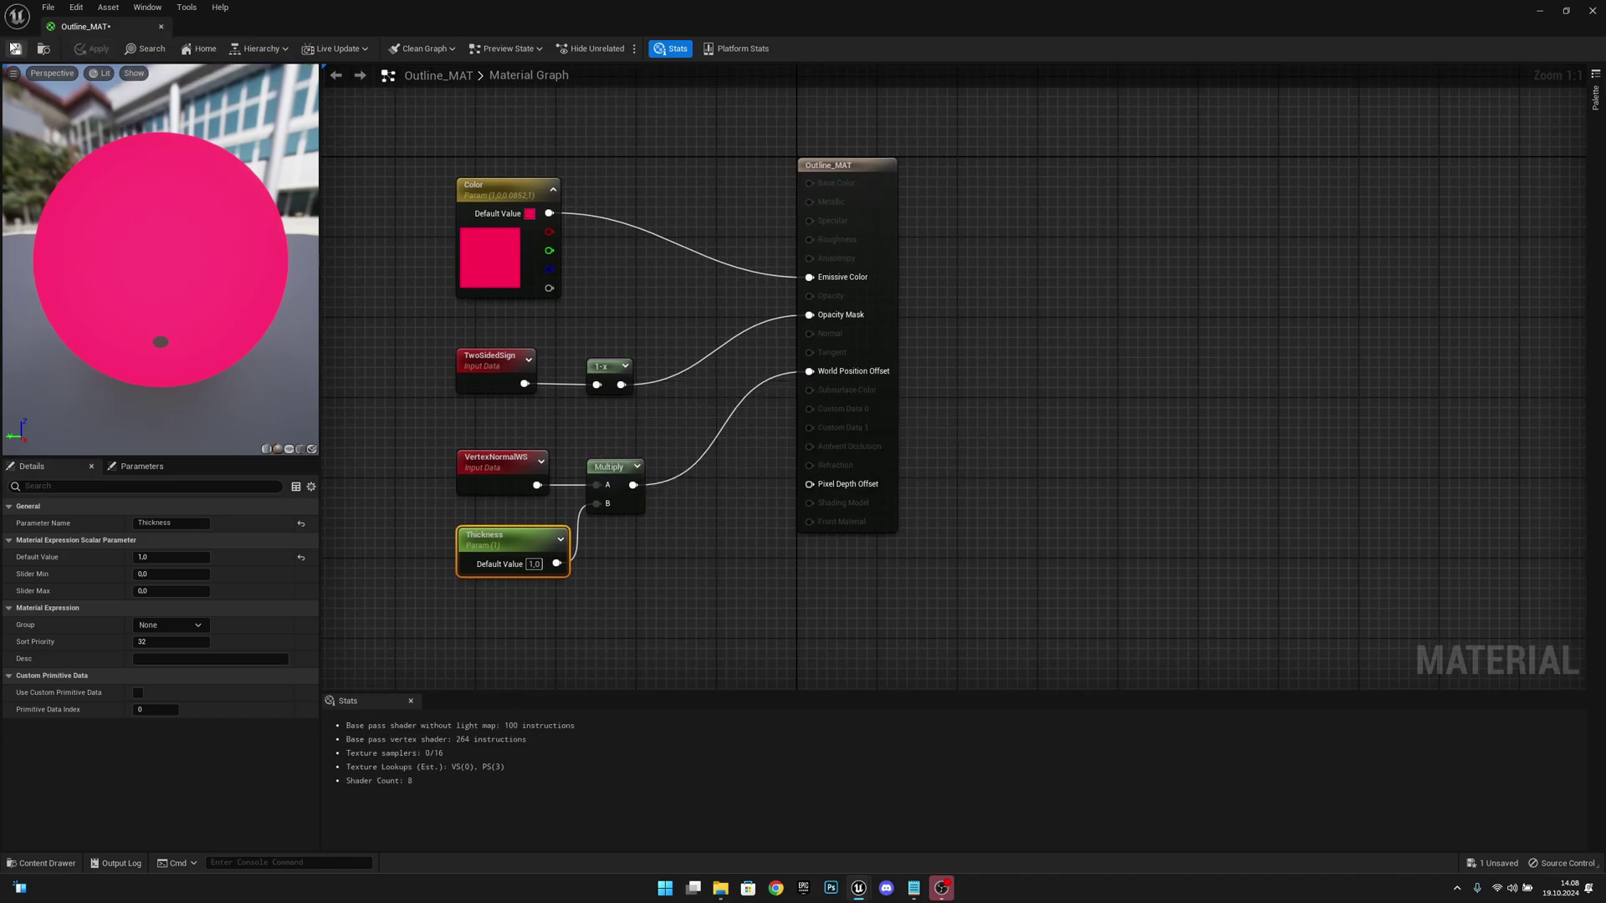
pyautogui.click(15, 48)
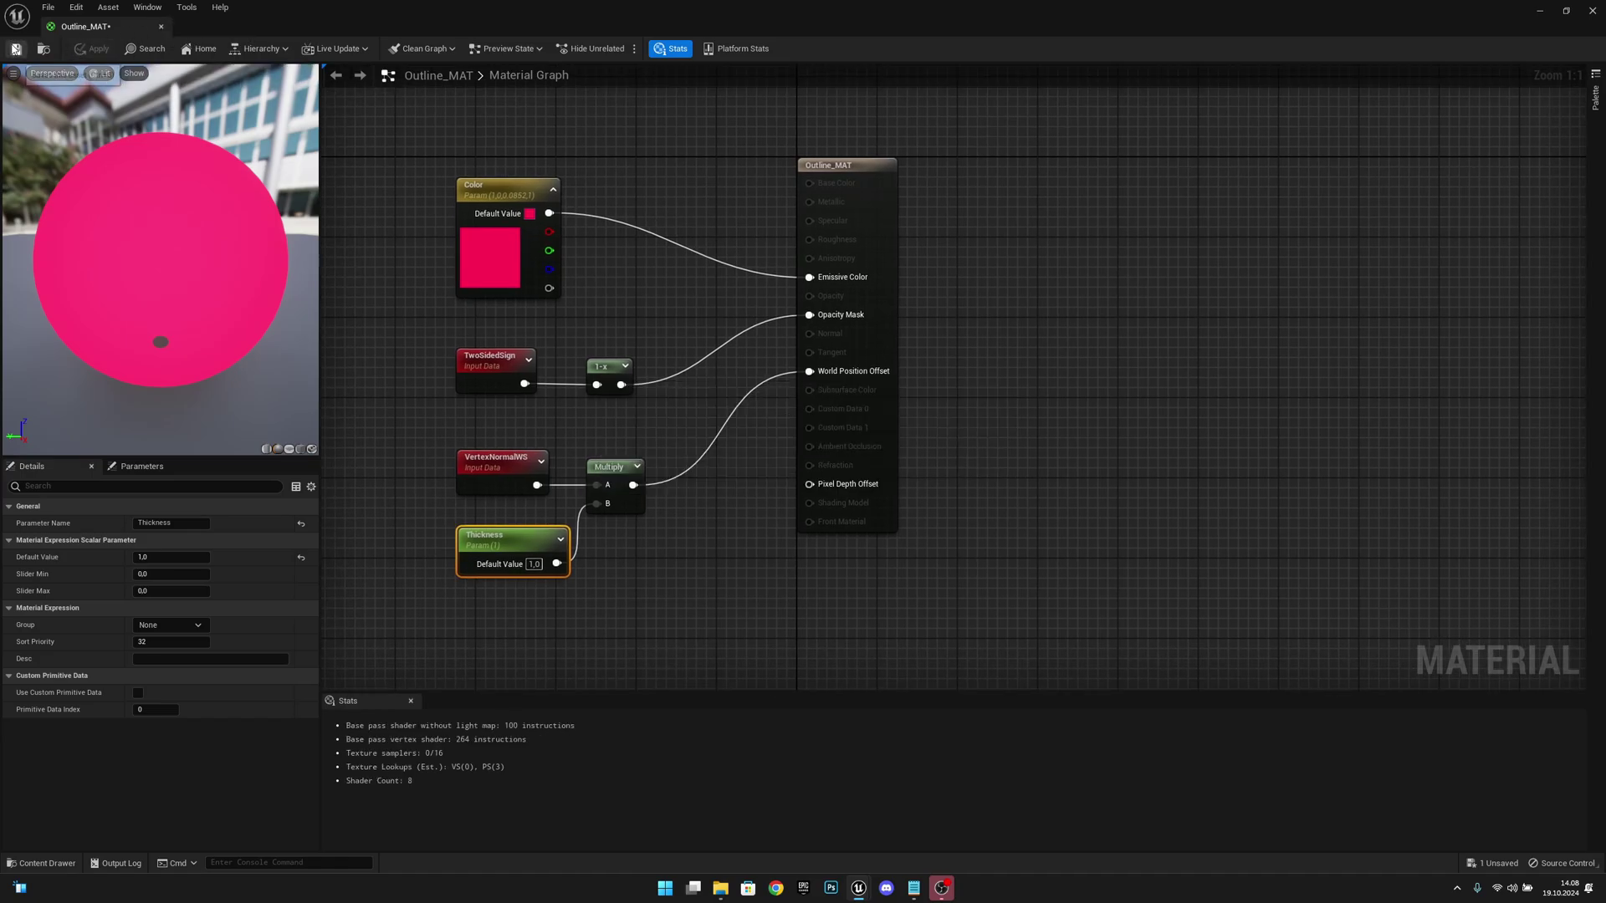
pyautogui.click(163, 24)
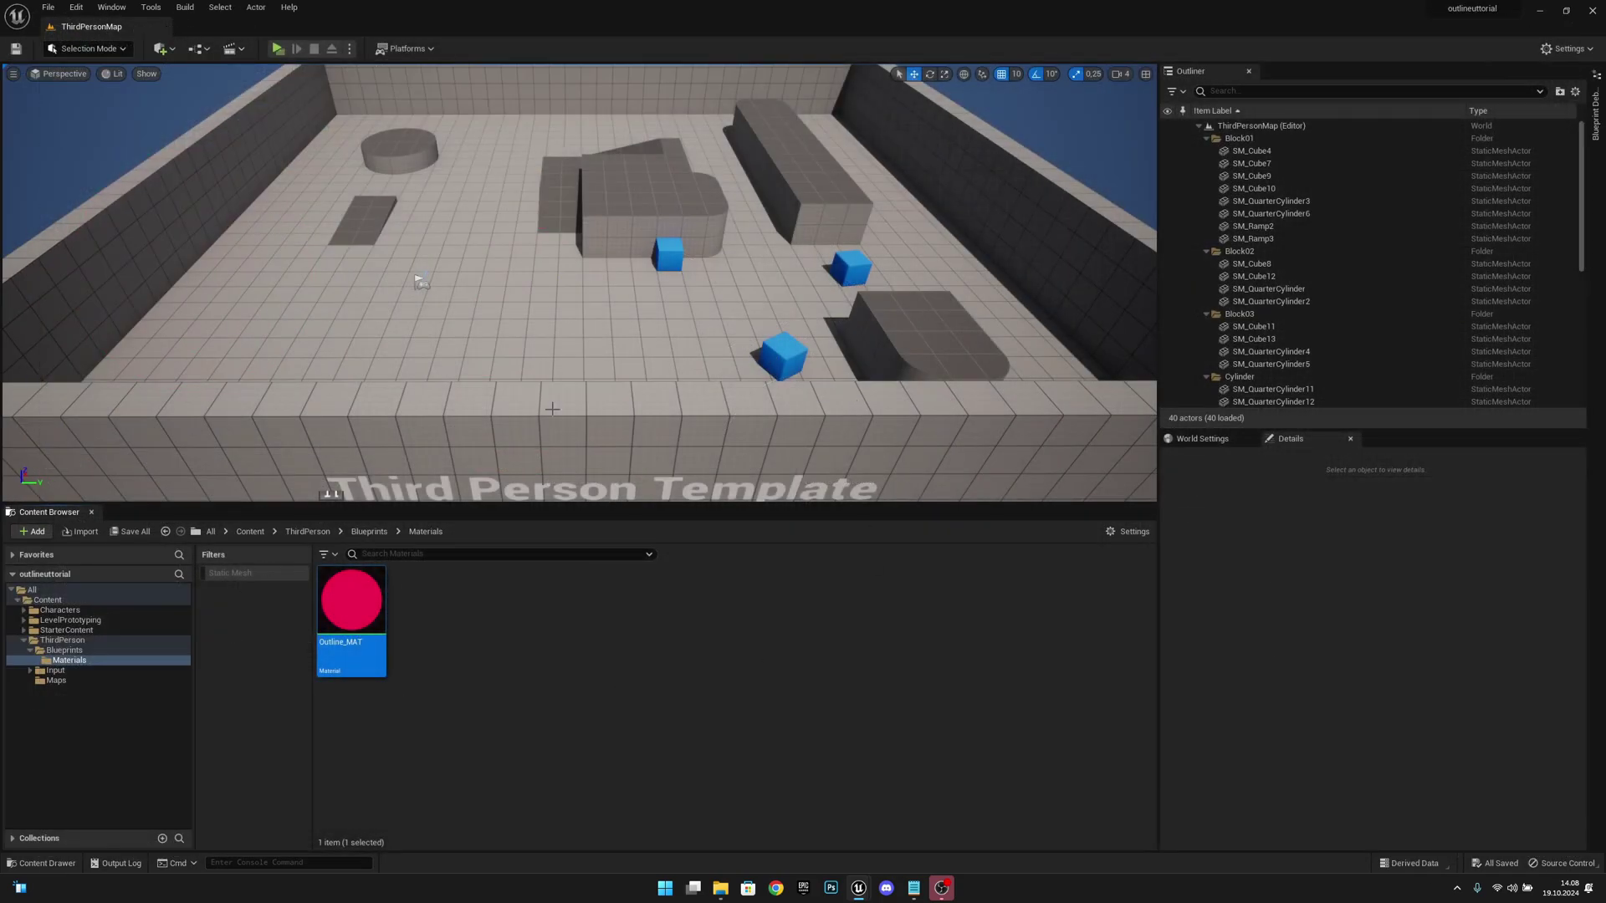
# - Set the large block SM_Cube4's Overlay Material to Outline_MAT
pyautogui.moveTo(552, 409)
pyautogui.mouseDown(button='right')
pyautogui.moveTo(565, 425)
pyautogui.moveTo(539, 408)
pyautogui.moveTo(568, 411)
pyautogui.mouseUp(button='right')
pyautogui.press('w')
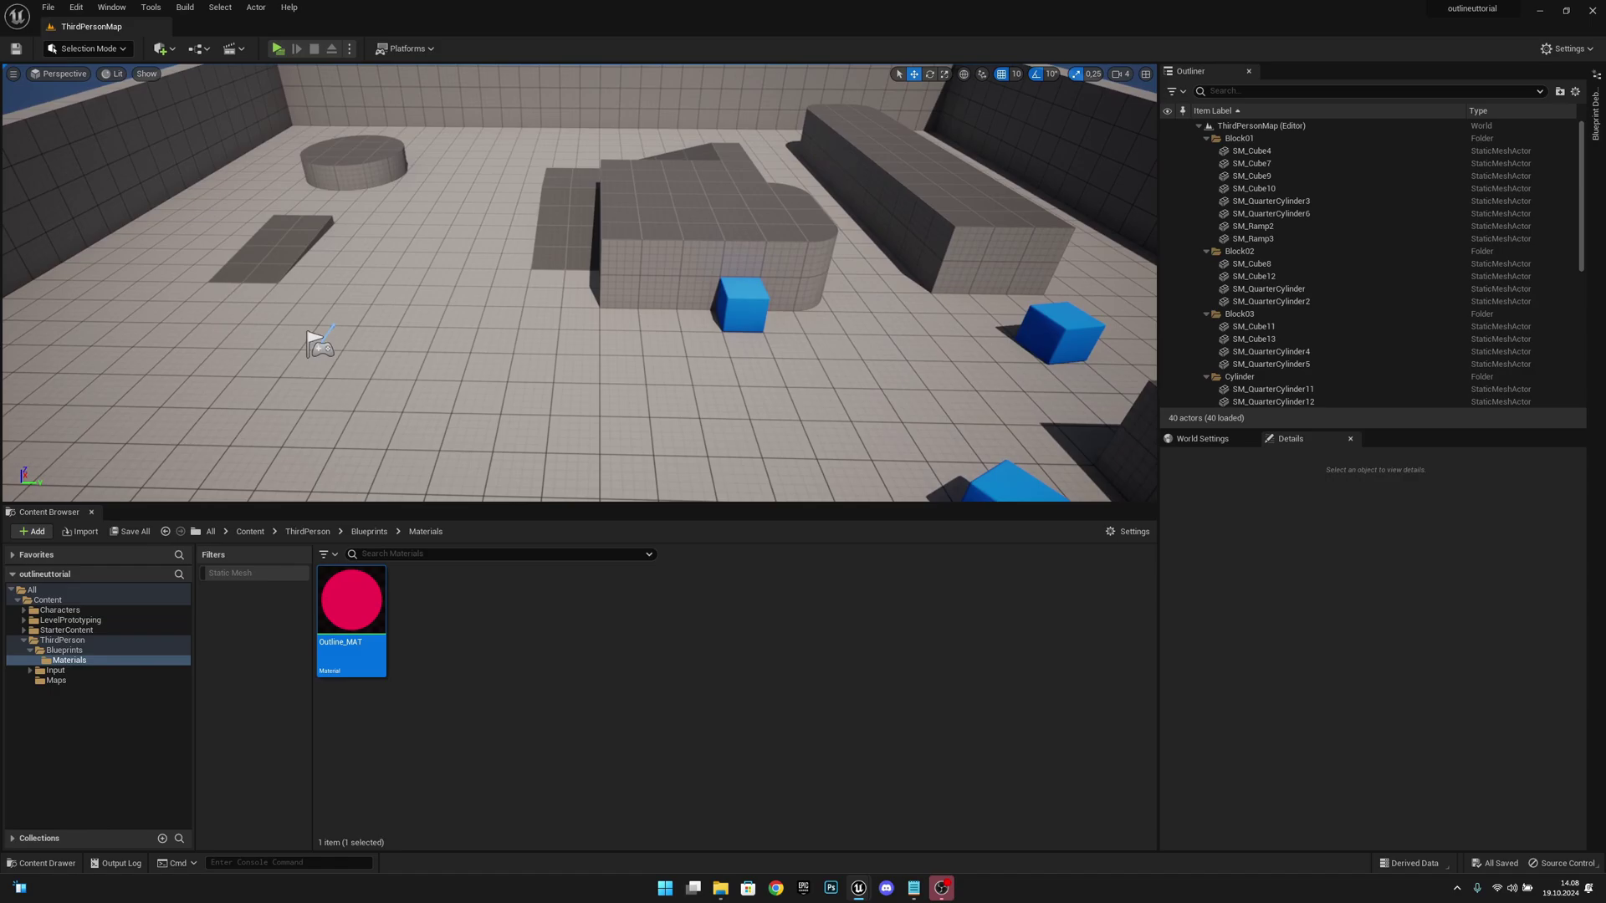
pyautogui.moveTo(585, 346); pyautogui.dragTo(585, 346, button='right')
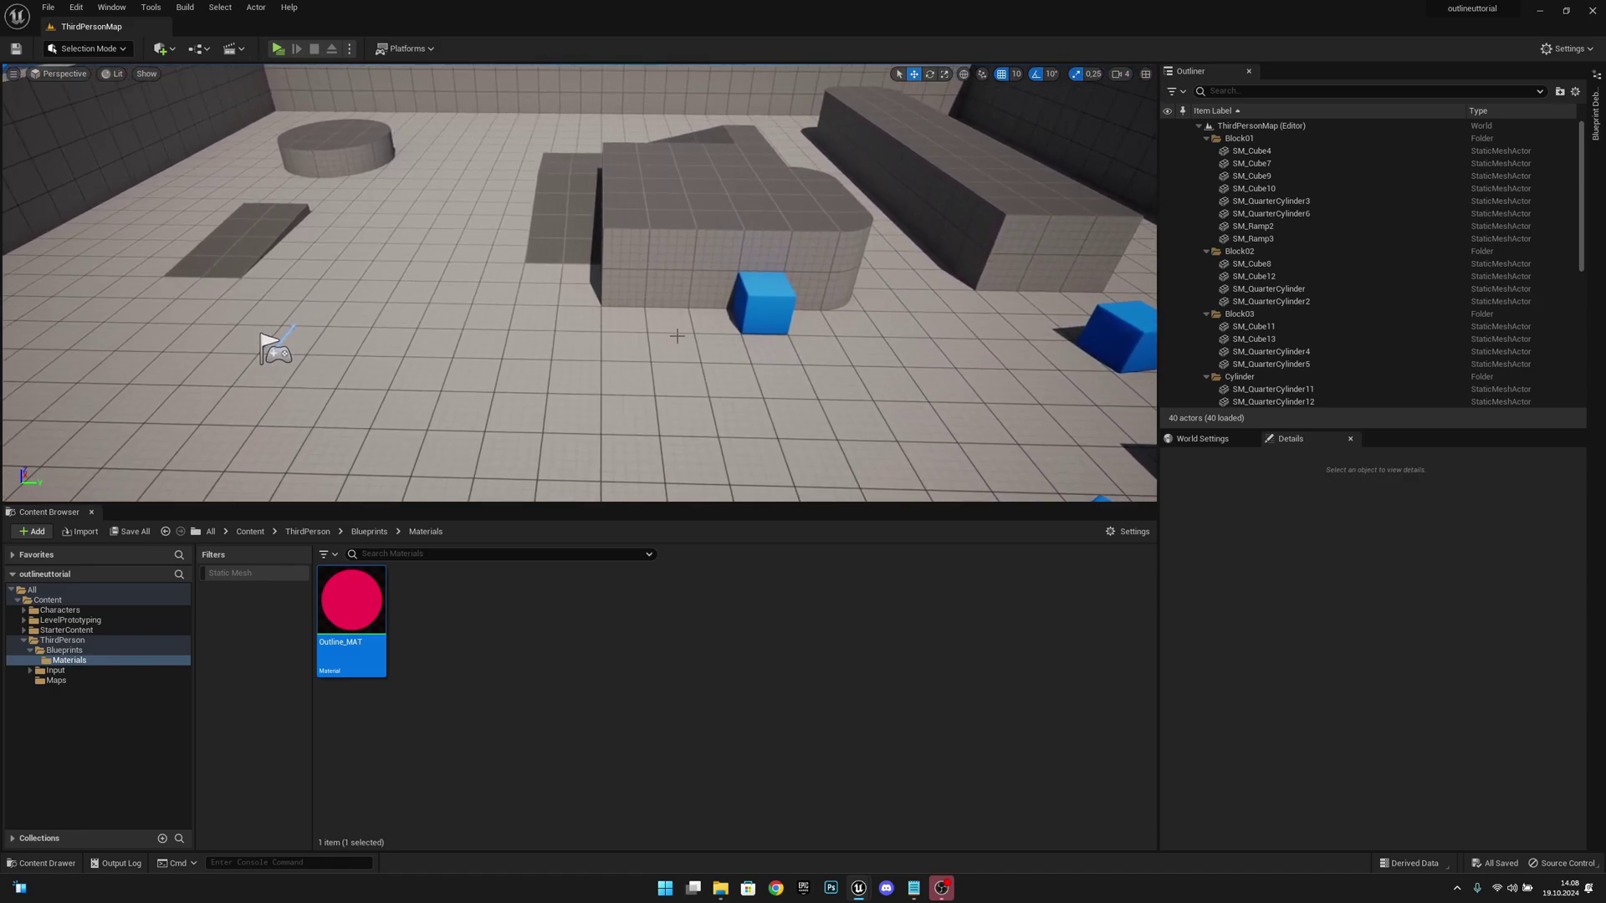
pyautogui.click(660, 252)
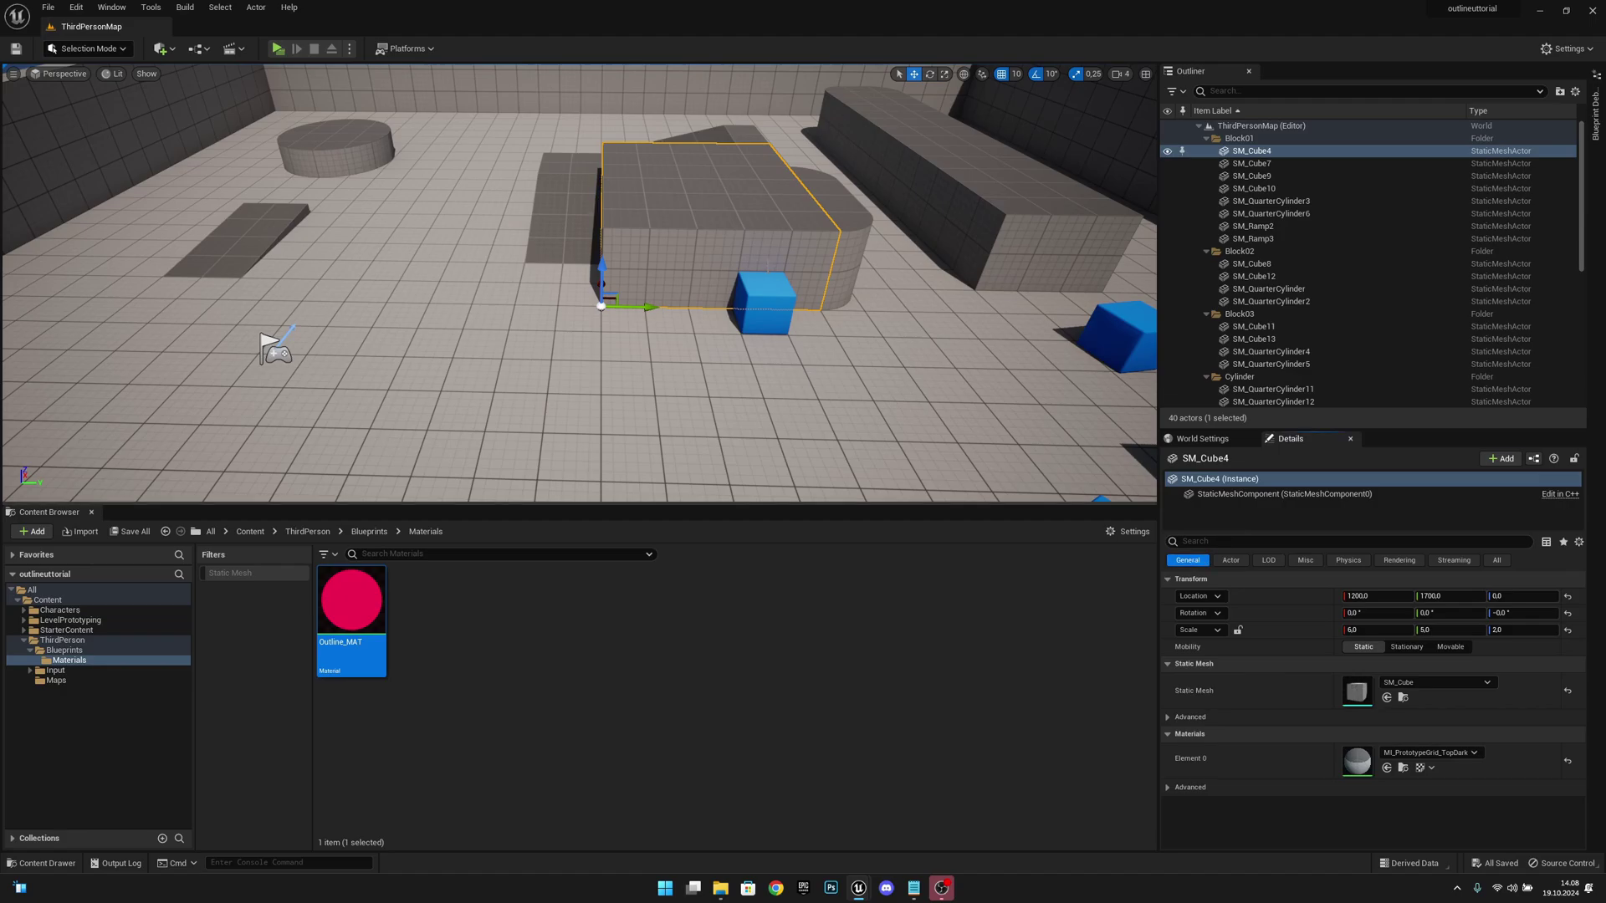
pyautogui.click(1224, 542)
pyautogui.write('ov')
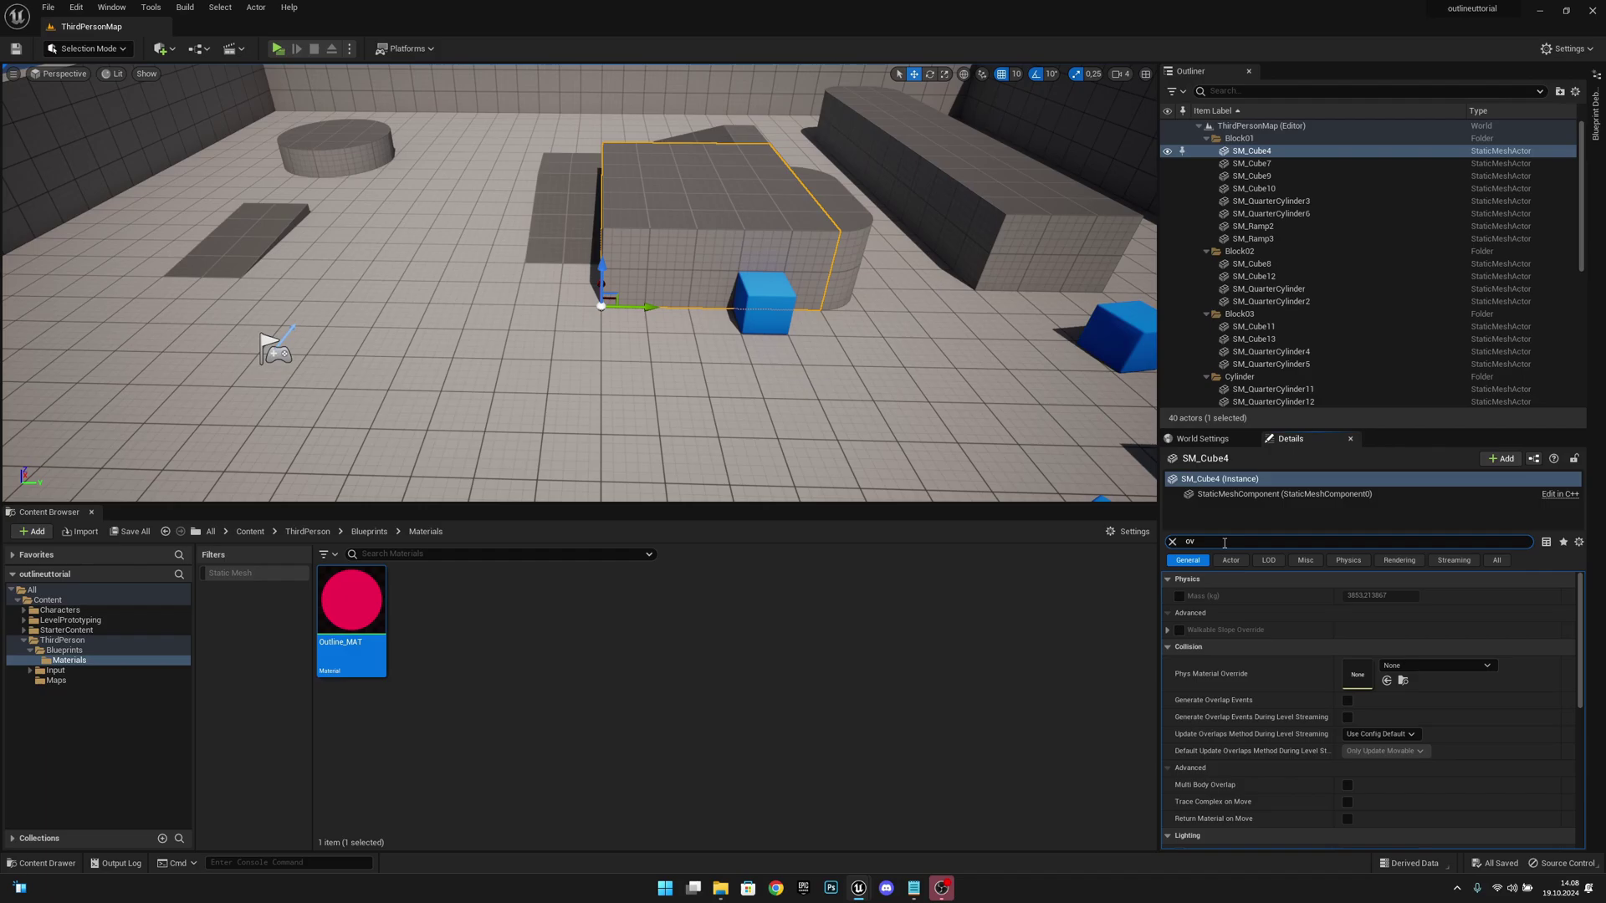
pyautogui.write('erla')
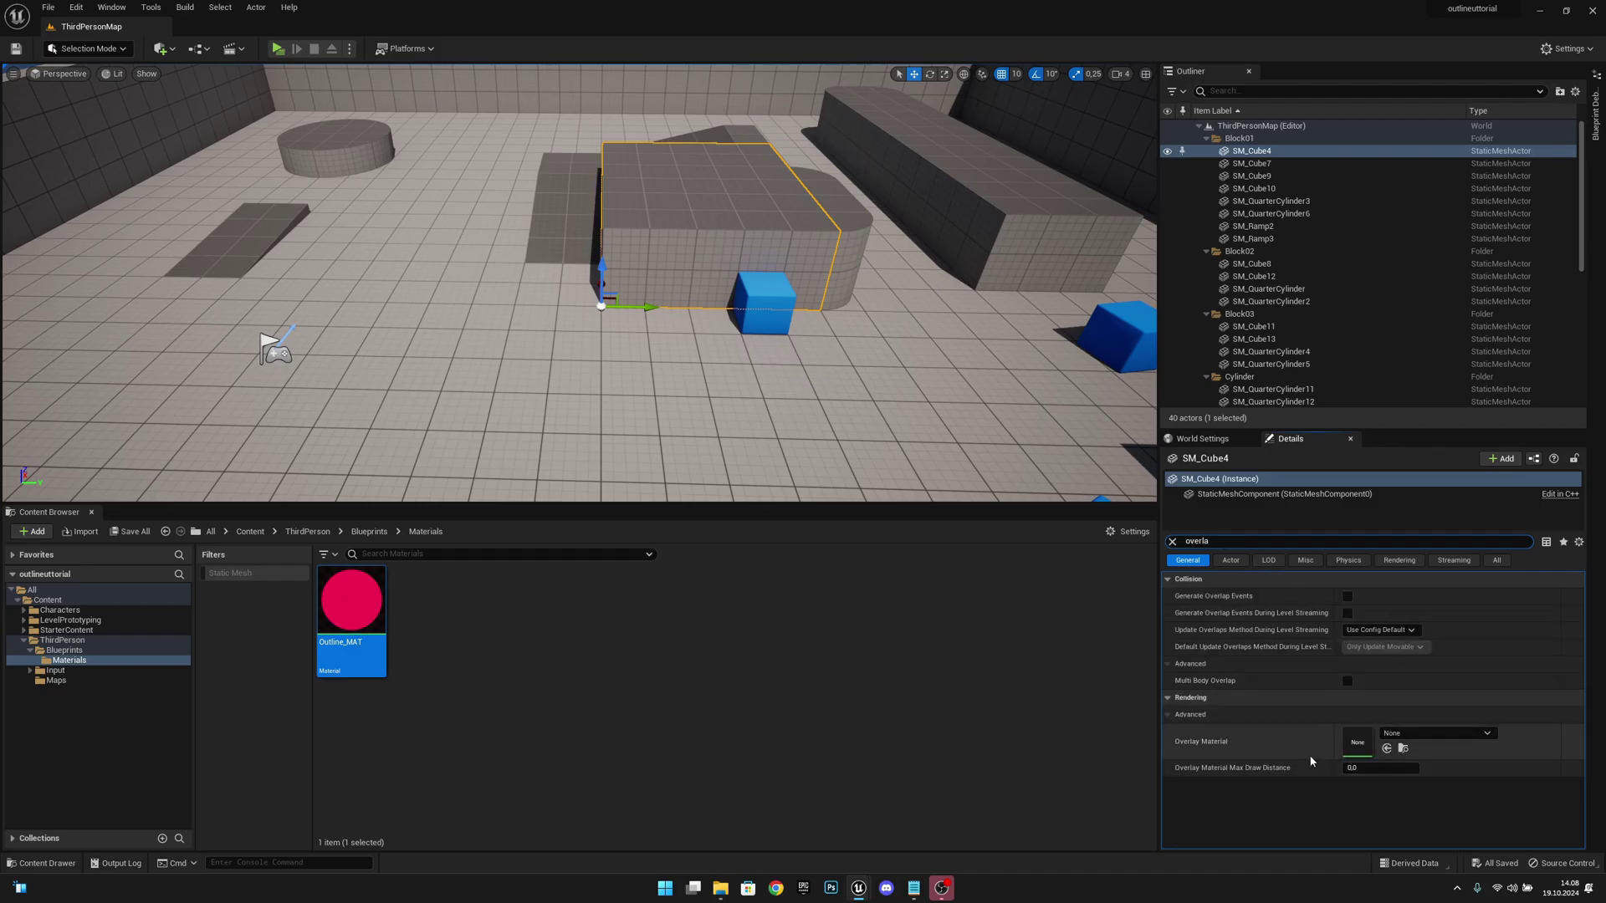
pyautogui.click(1427, 735)
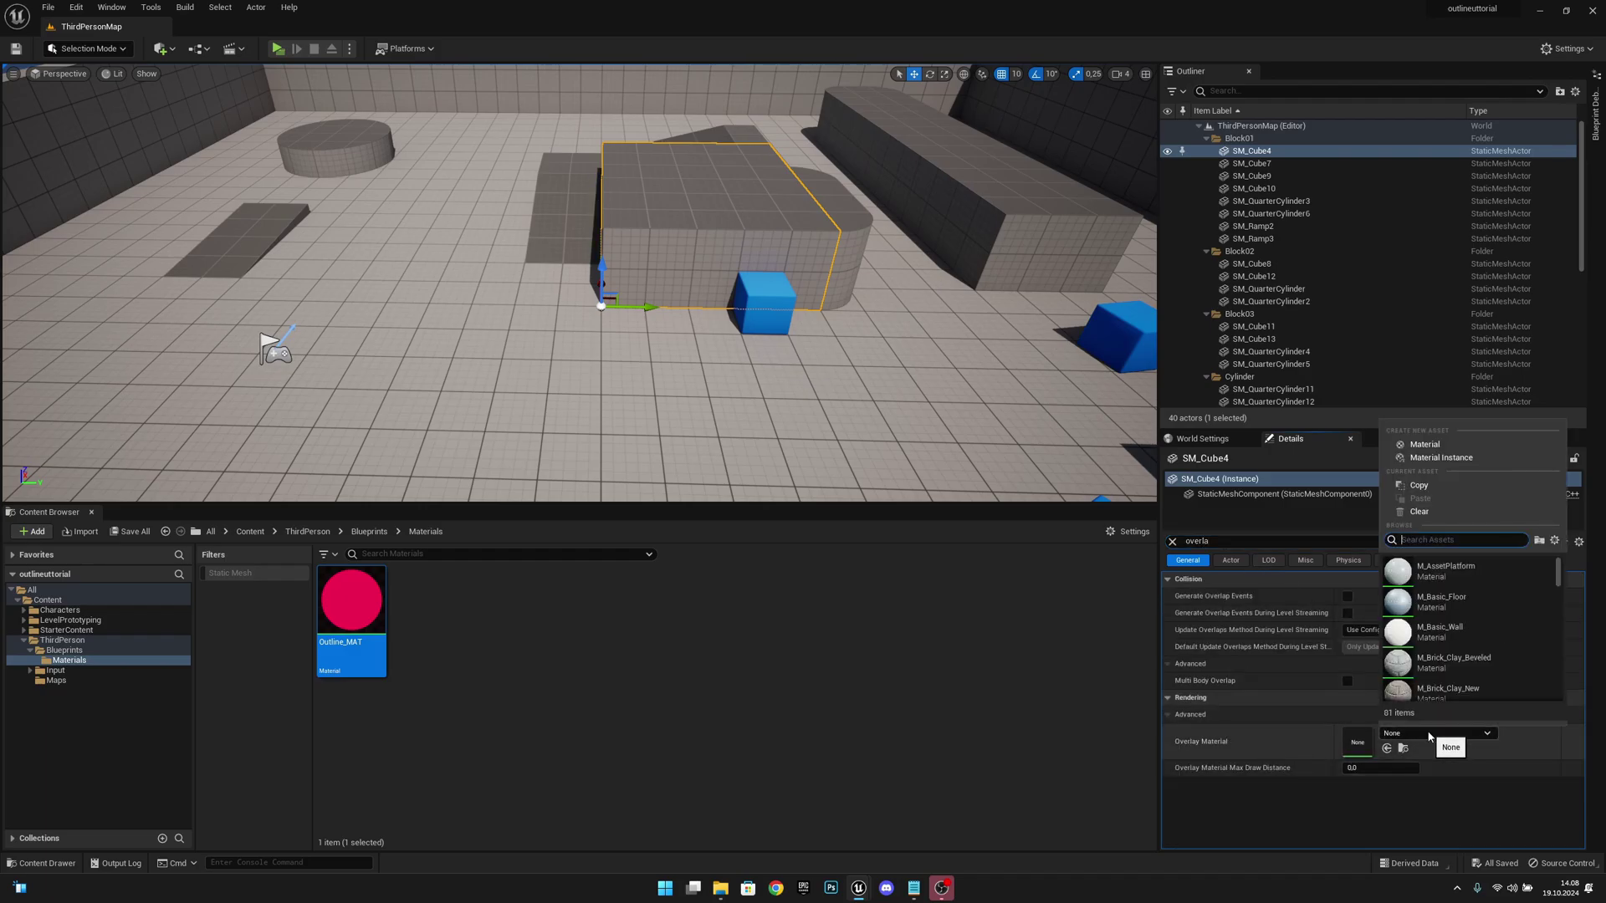
pyautogui.write('outl')
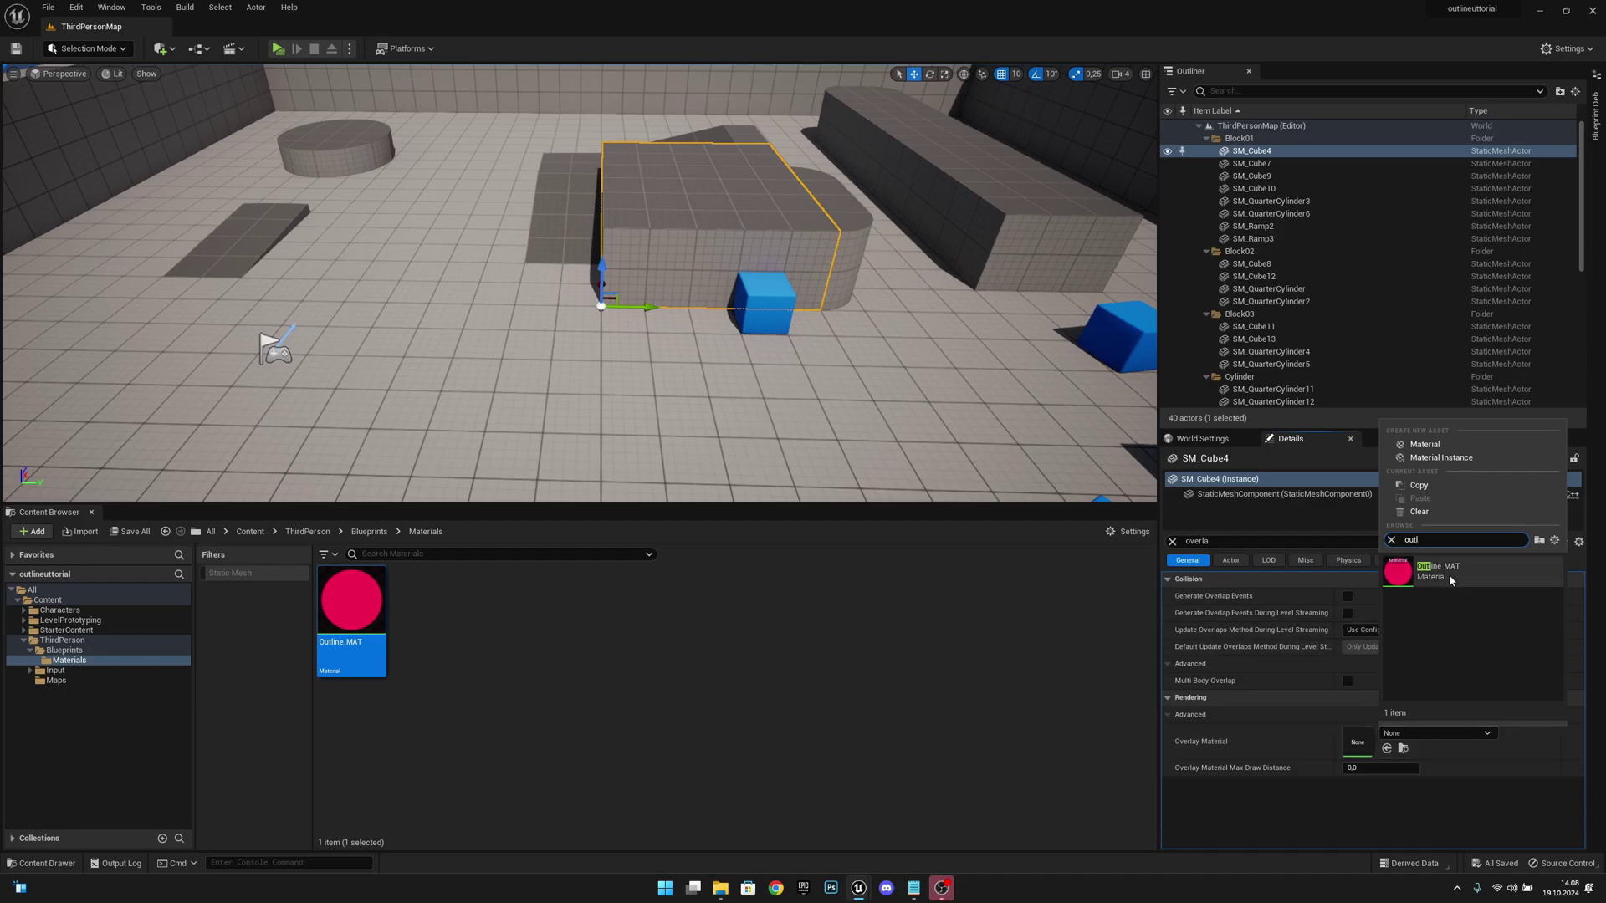
pyautogui.click(1449, 574)
# - Play-test the level, walking the character around the outlined block, then stop with Esc
pyautogui.click(868, 362)
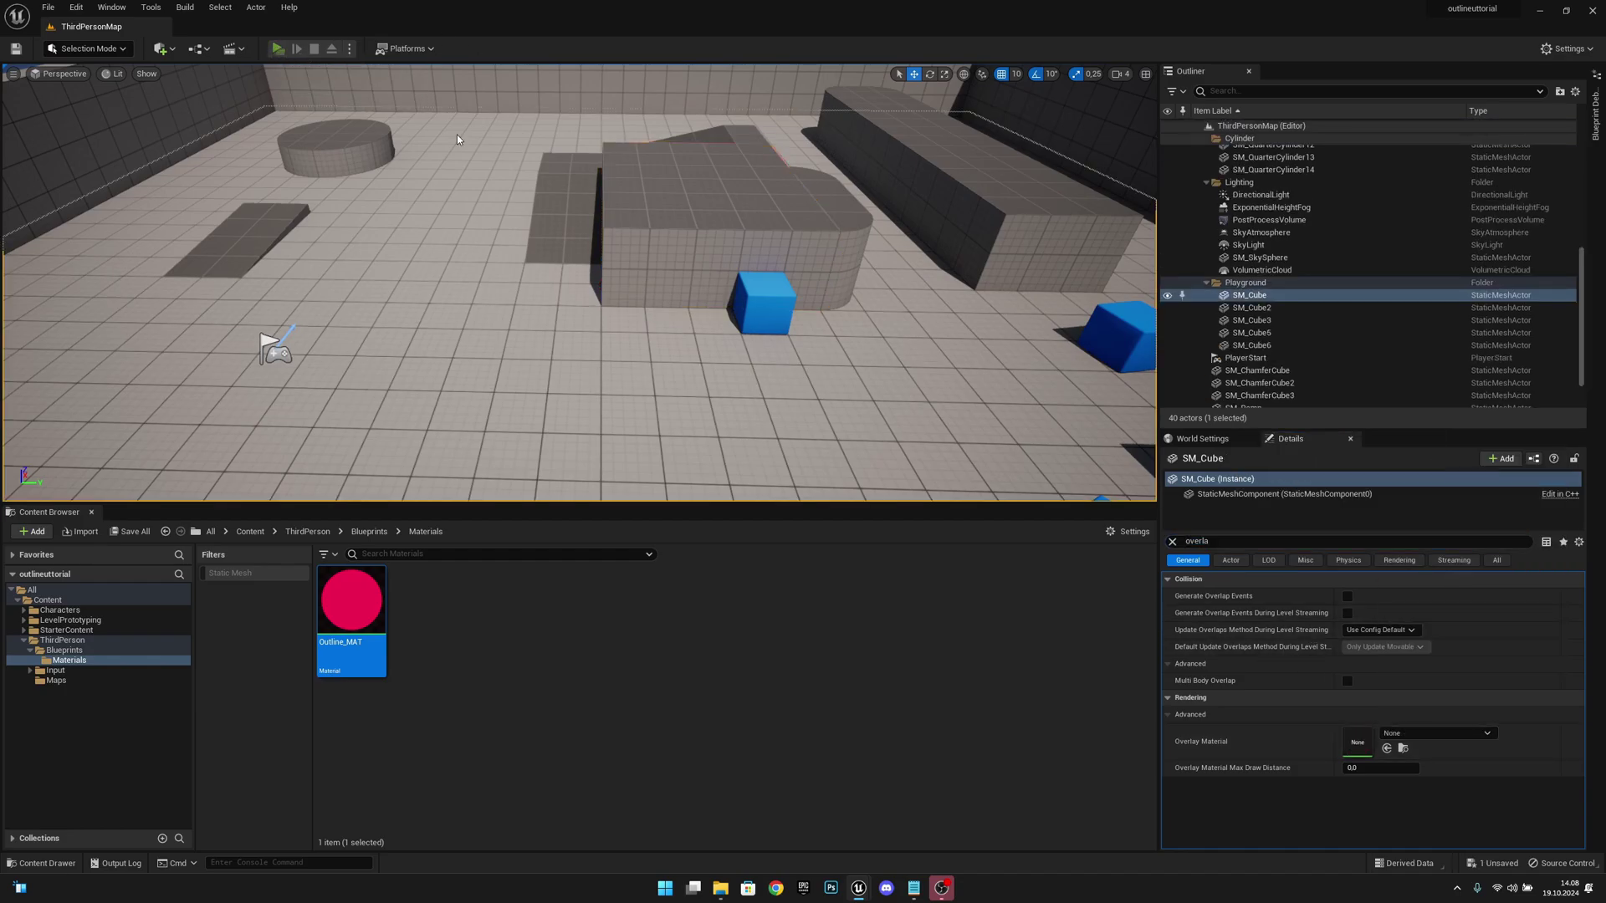
pyautogui.press('d')
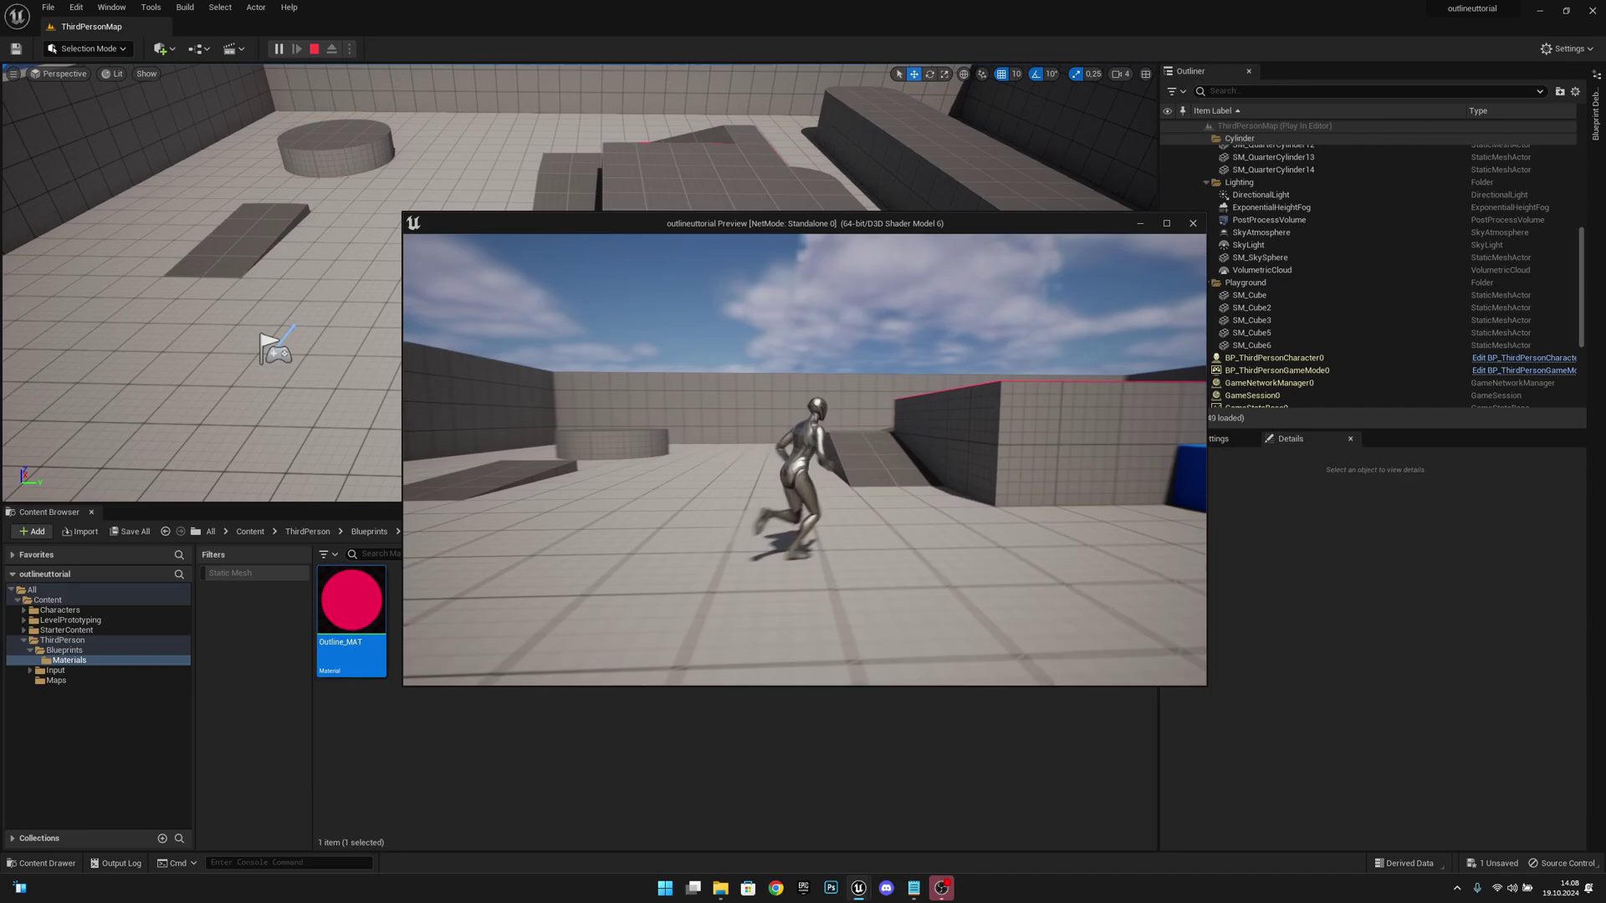
pyautogui.press('s')
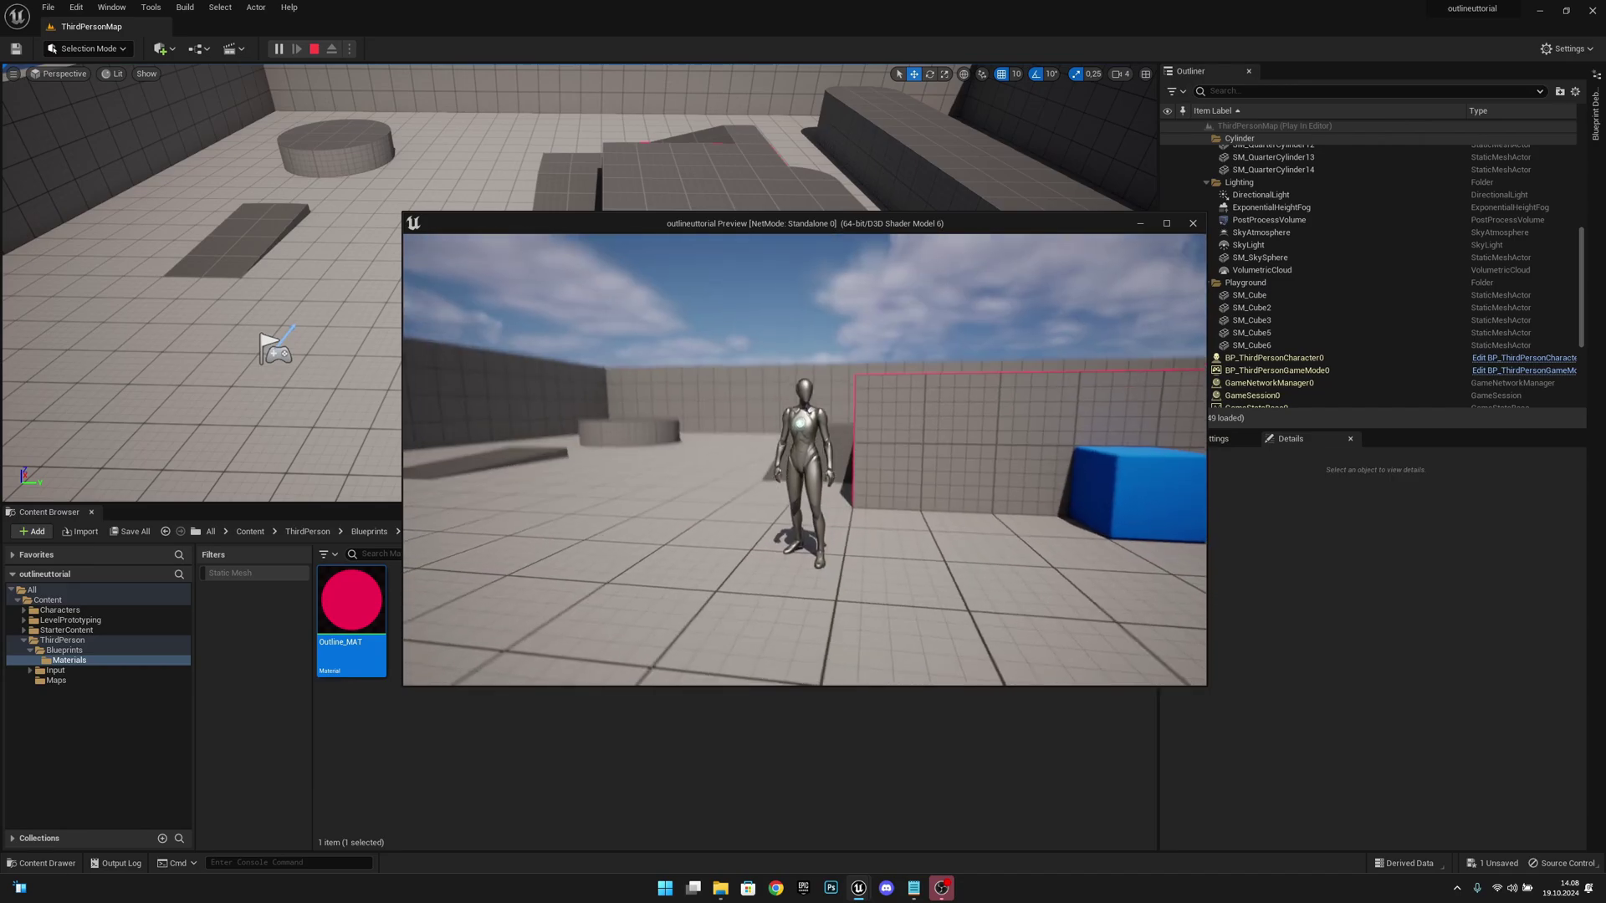
pyautogui.press('Escape')
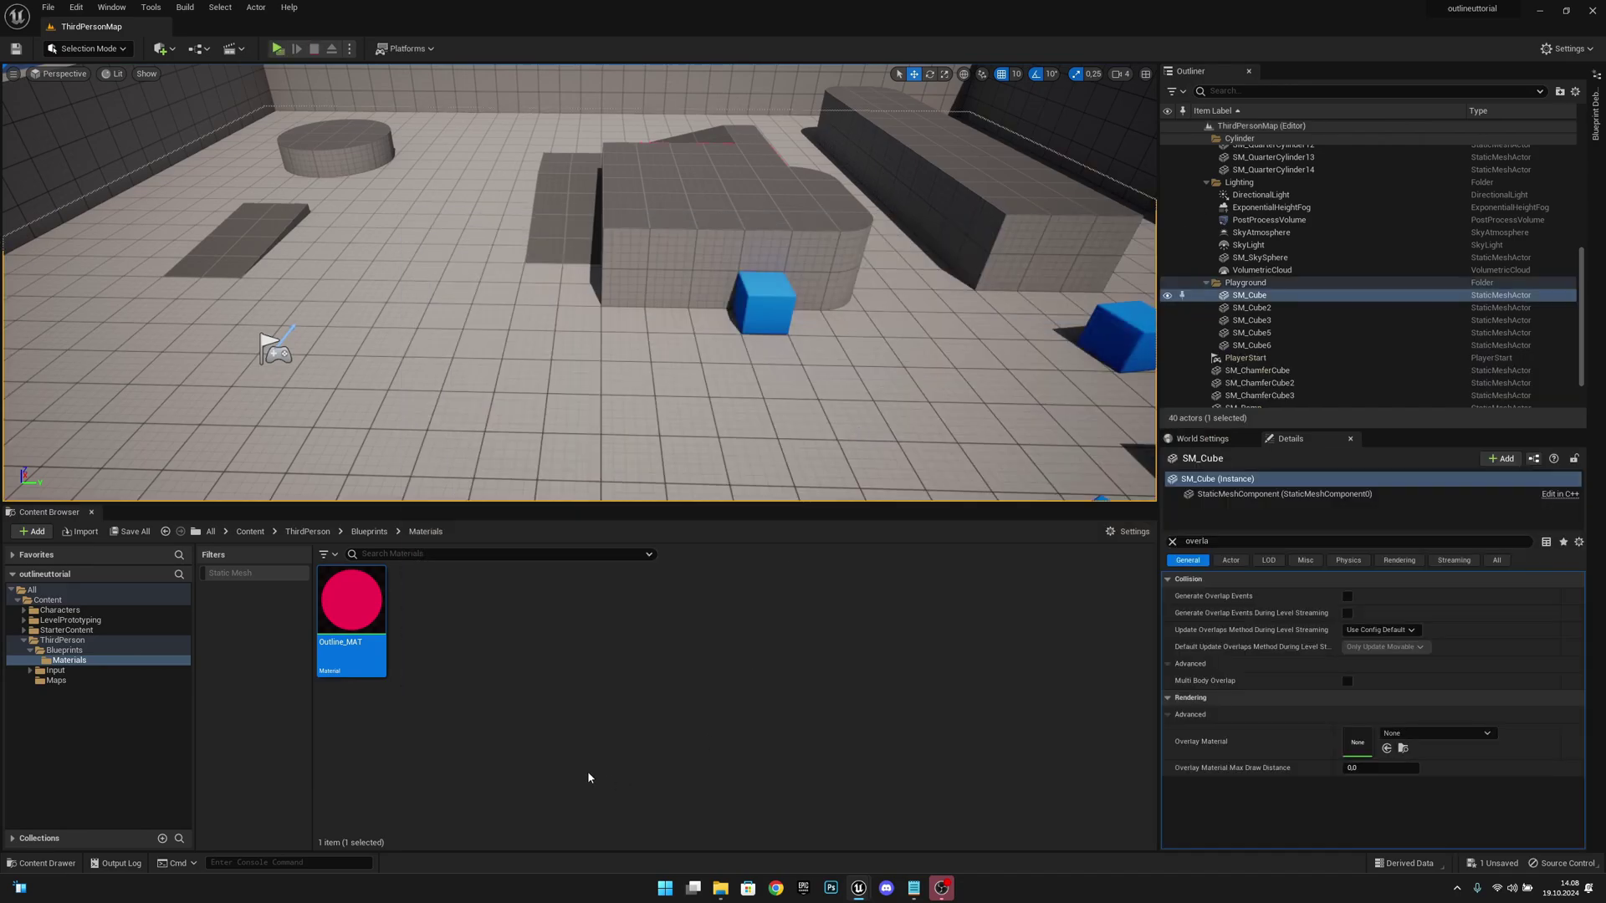
# - Create a material instance Outline_MAT_Inst from Outline_MAT and open it
pyautogui.rightClick(368, 620)
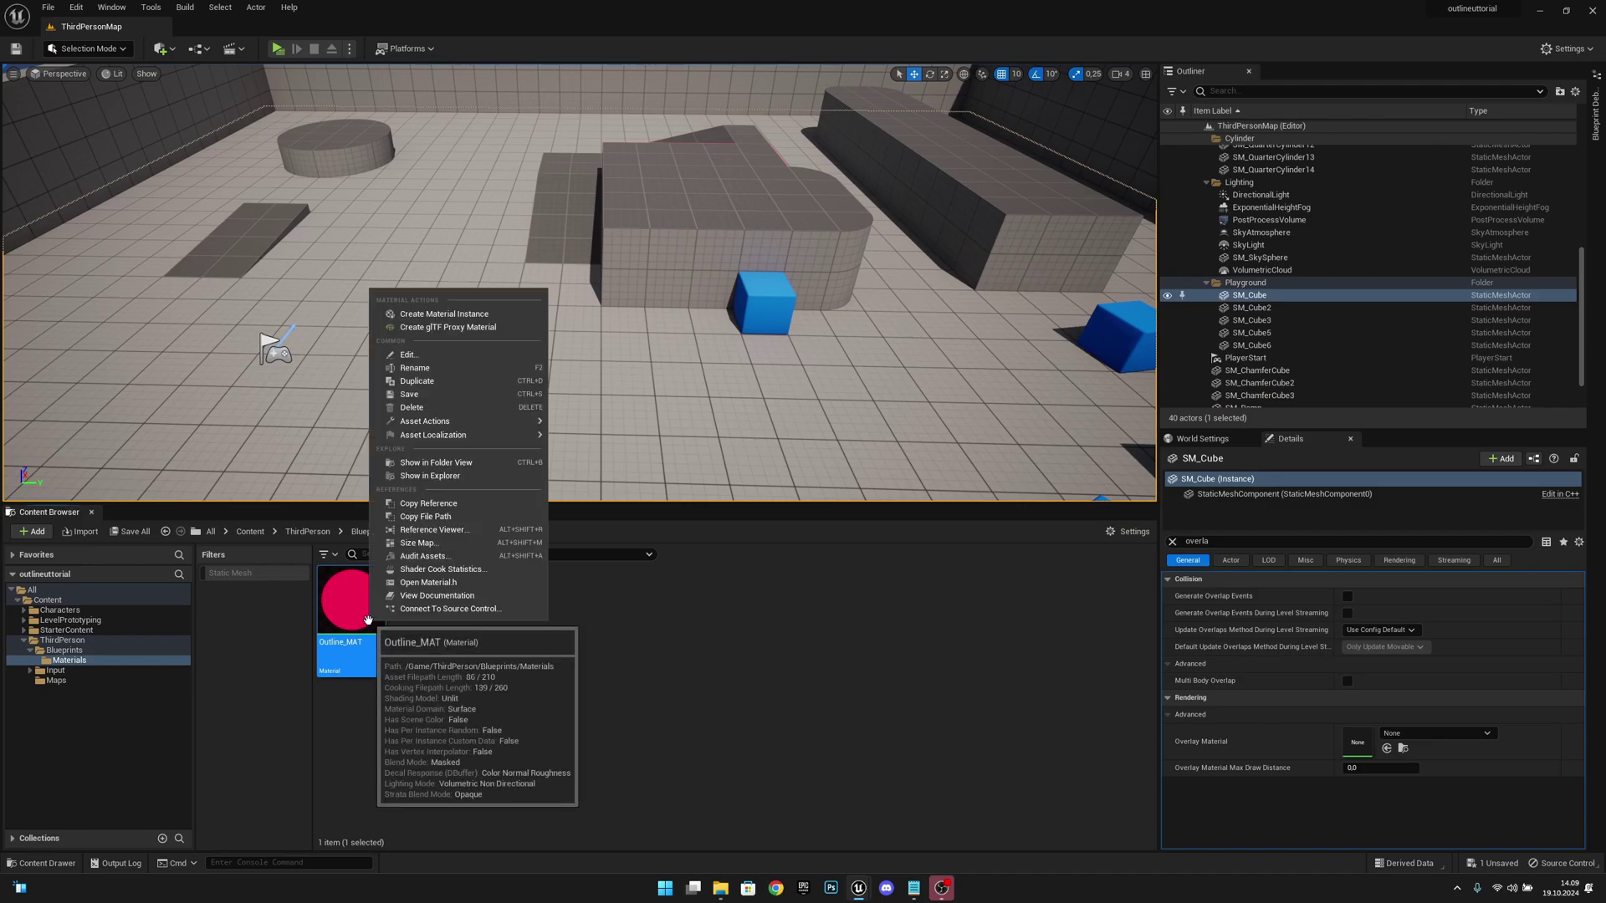
pyautogui.click(462, 314)
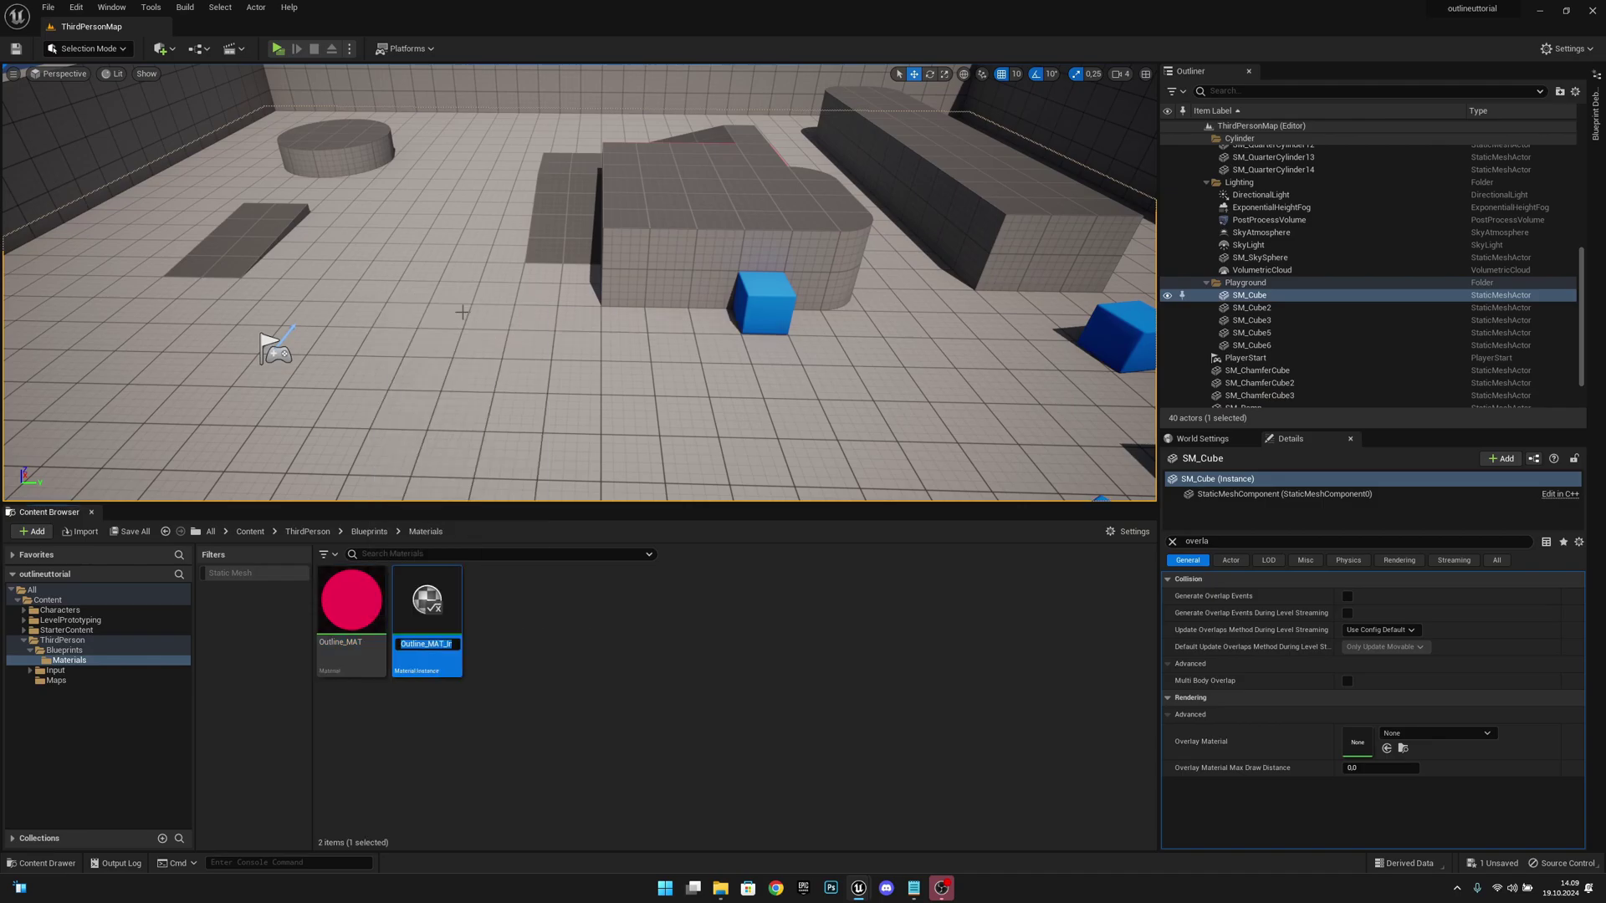
pyautogui.press('Return')
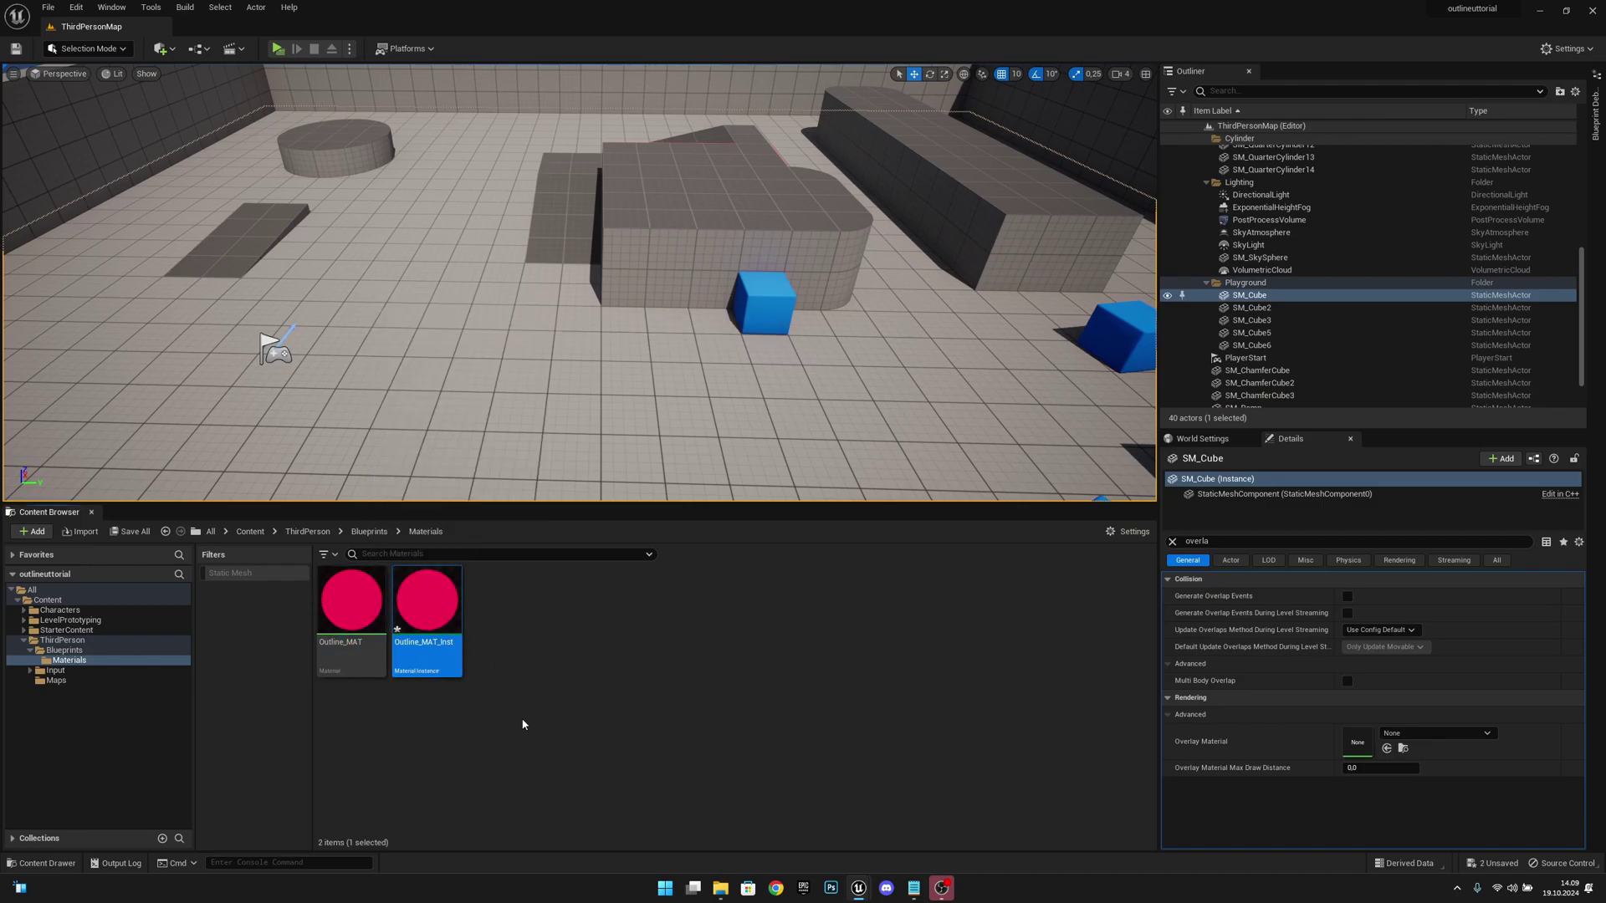
pyautogui.doubleClick(449, 617)
# - Override Thickness to 2.66083 and Color to yellow, save the instance, and return to the level
pyautogui.click(793, 148)
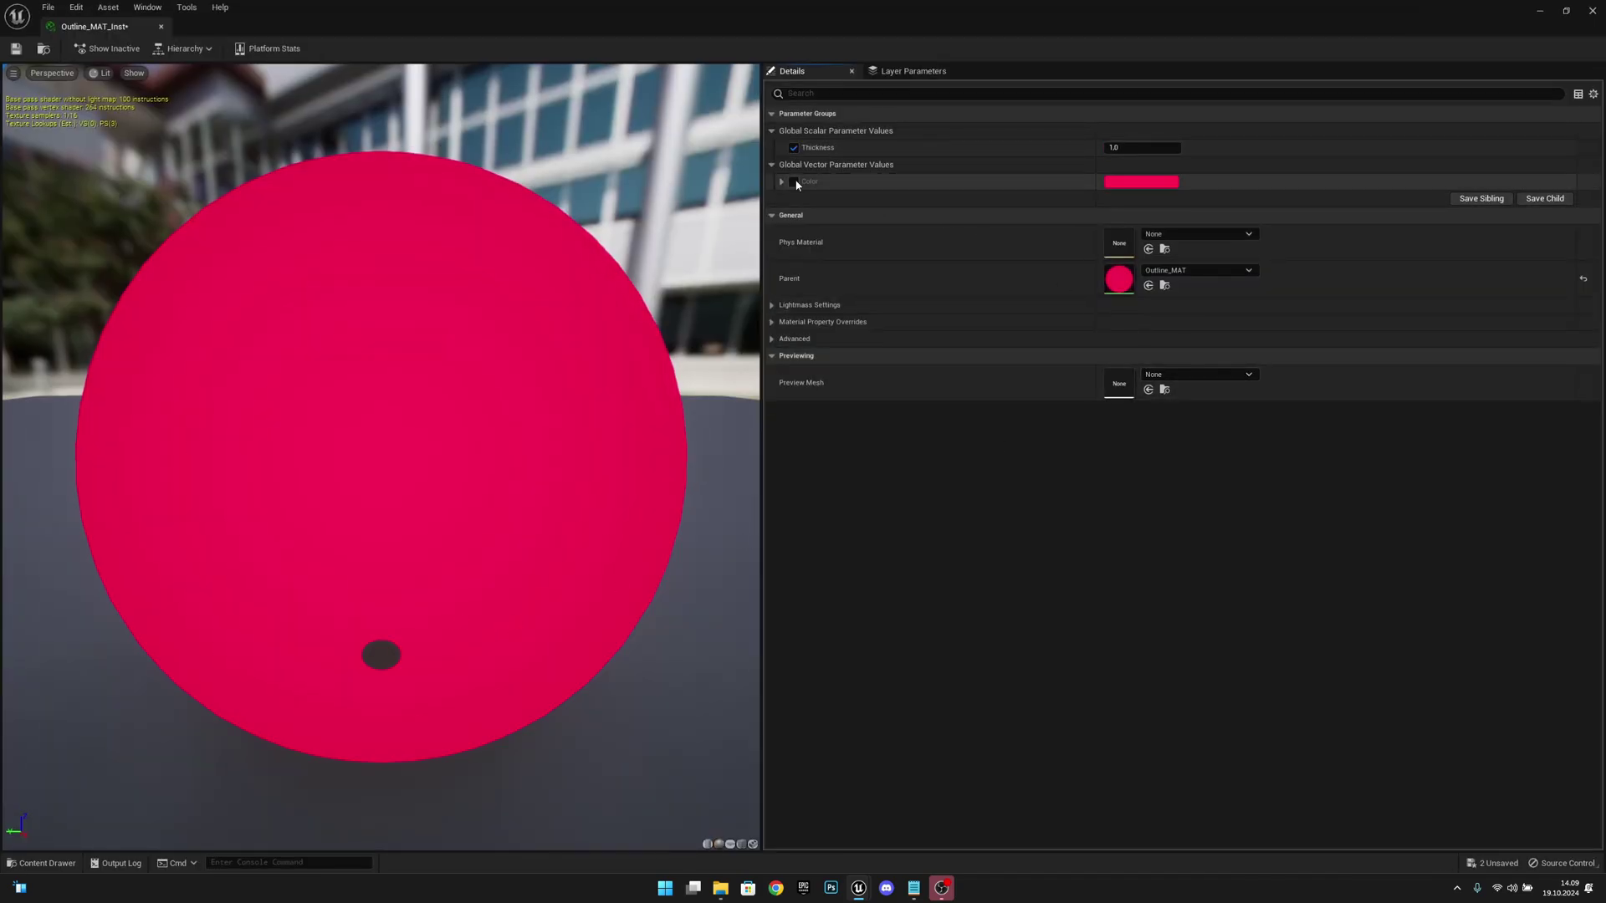
pyautogui.click(793, 182)
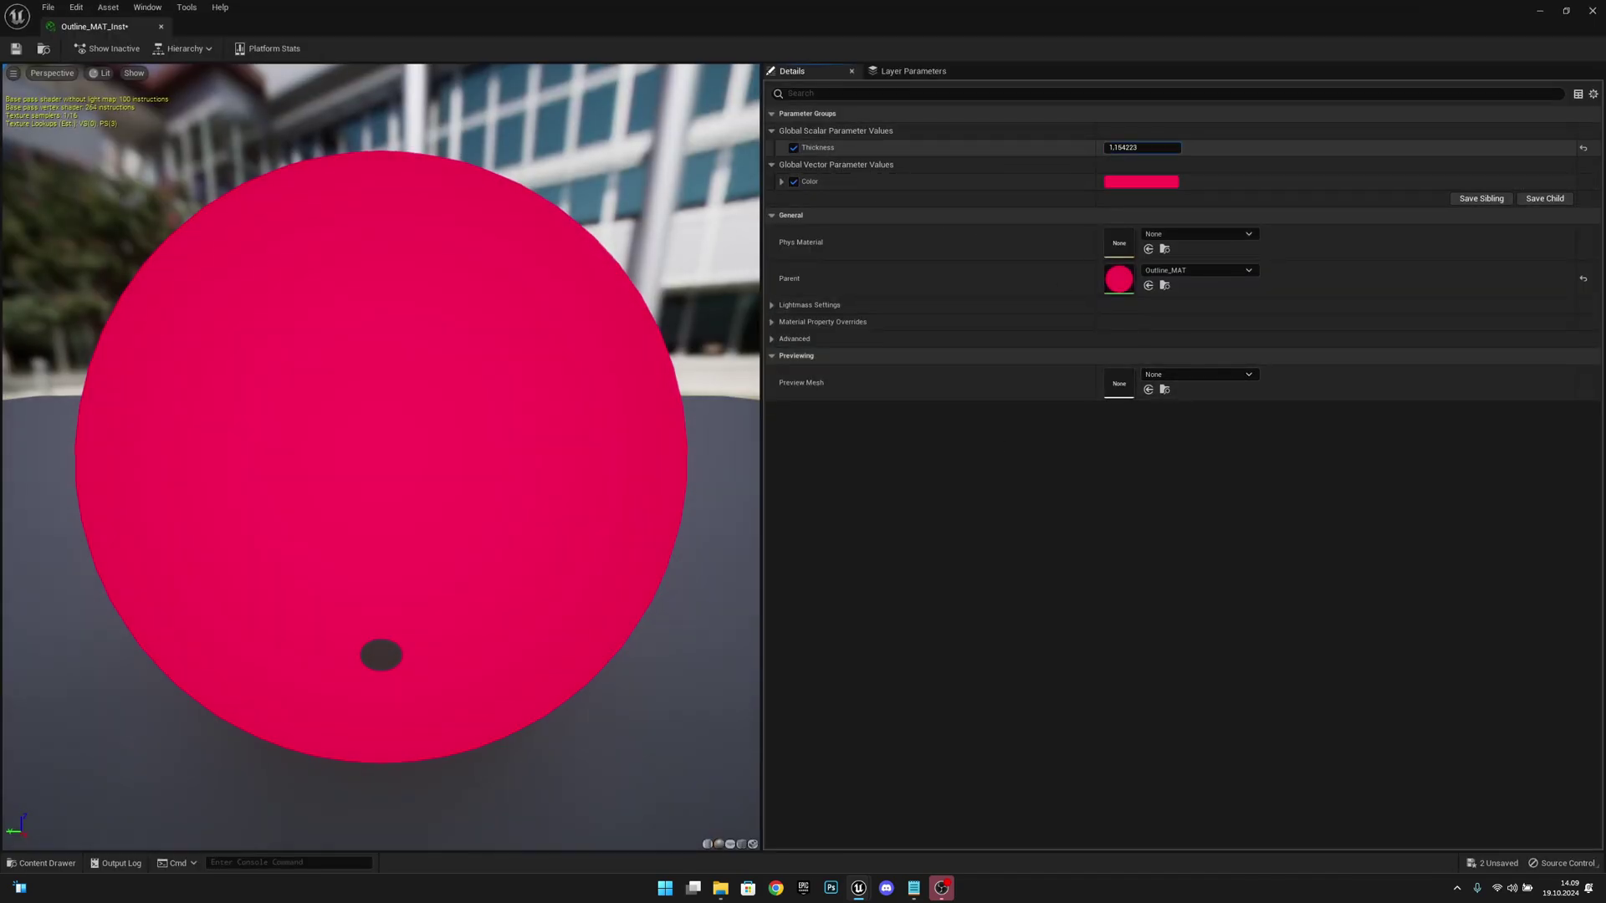
pyautogui.moveTo(1141, 147); pyautogui.dragTo(1229, 147)
pyautogui.click(1122, 184)
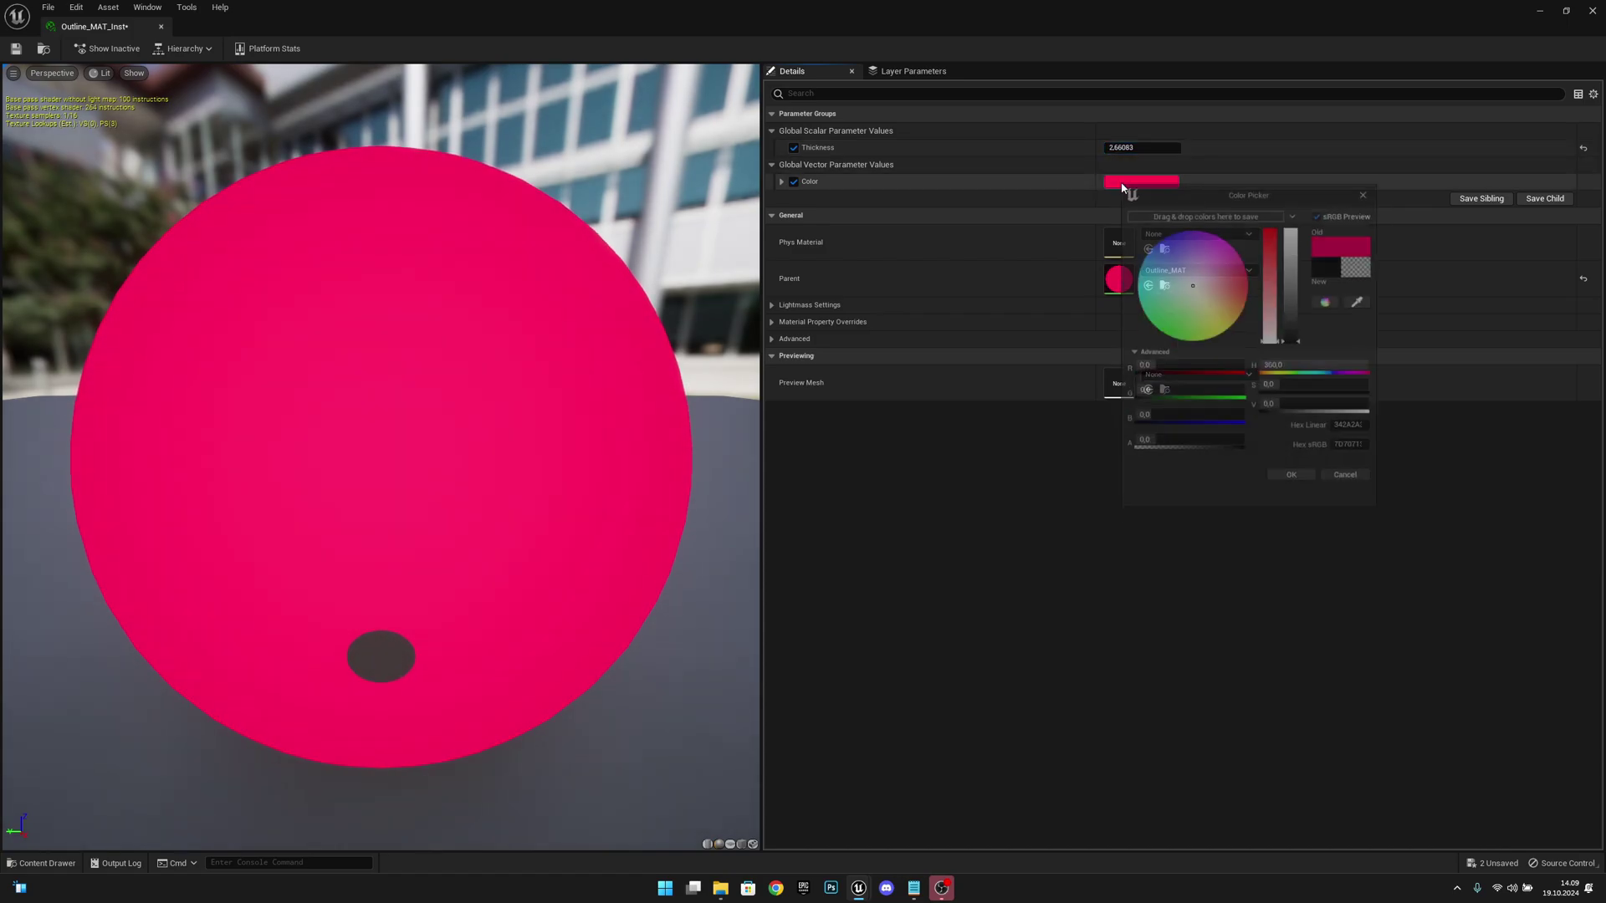
pyautogui.moveTo(1216, 325); pyautogui.dragTo(1223, 349)
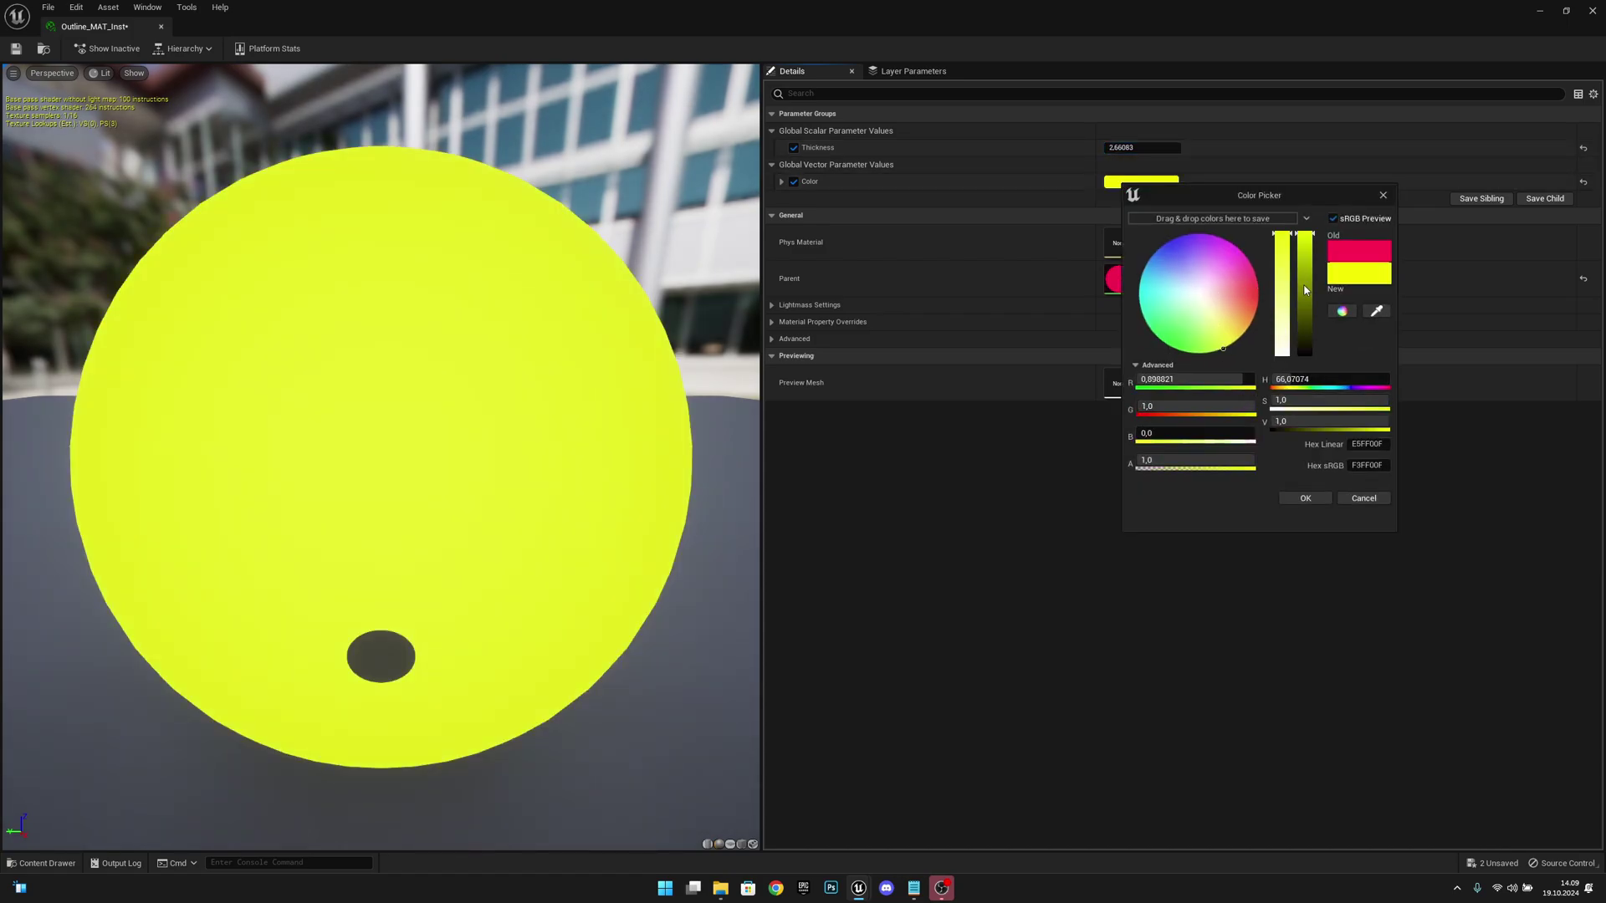
pyautogui.click(1303, 499)
pyautogui.click(20, 52)
pyautogui.moveTo(101, 30); pyautogui.dragTo(317, 31)
pyautogui.click(114, 31)
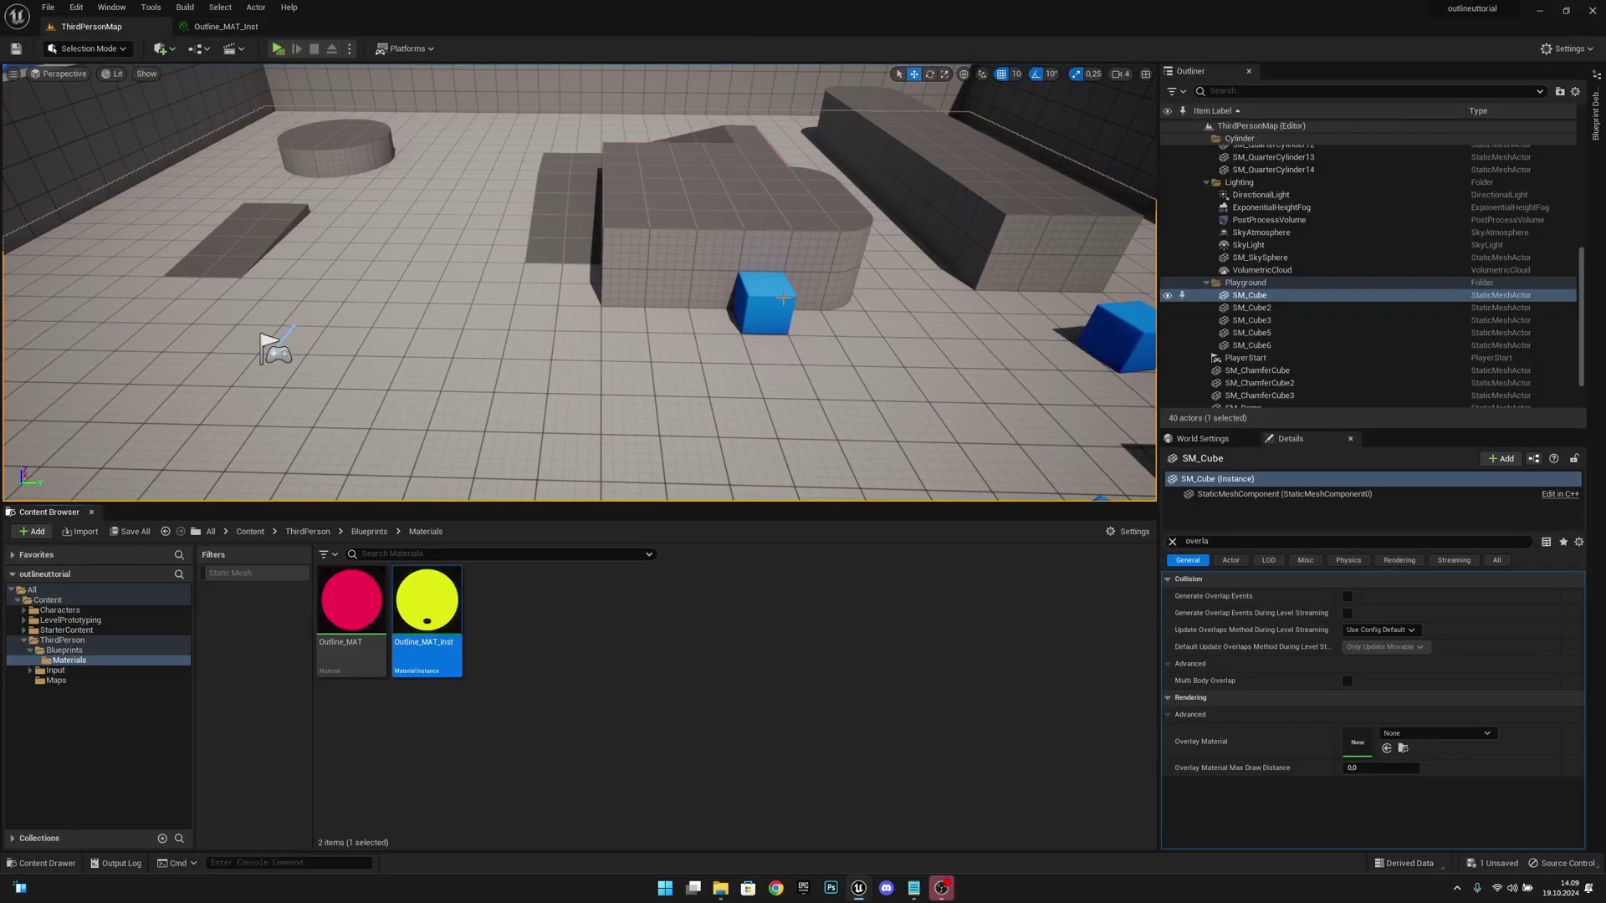
# - Assign Outline_MAT_Inst as SM_Cube4's overlay material
pyautogui.click(719, 226)
pyautogui.click(1435, 733)
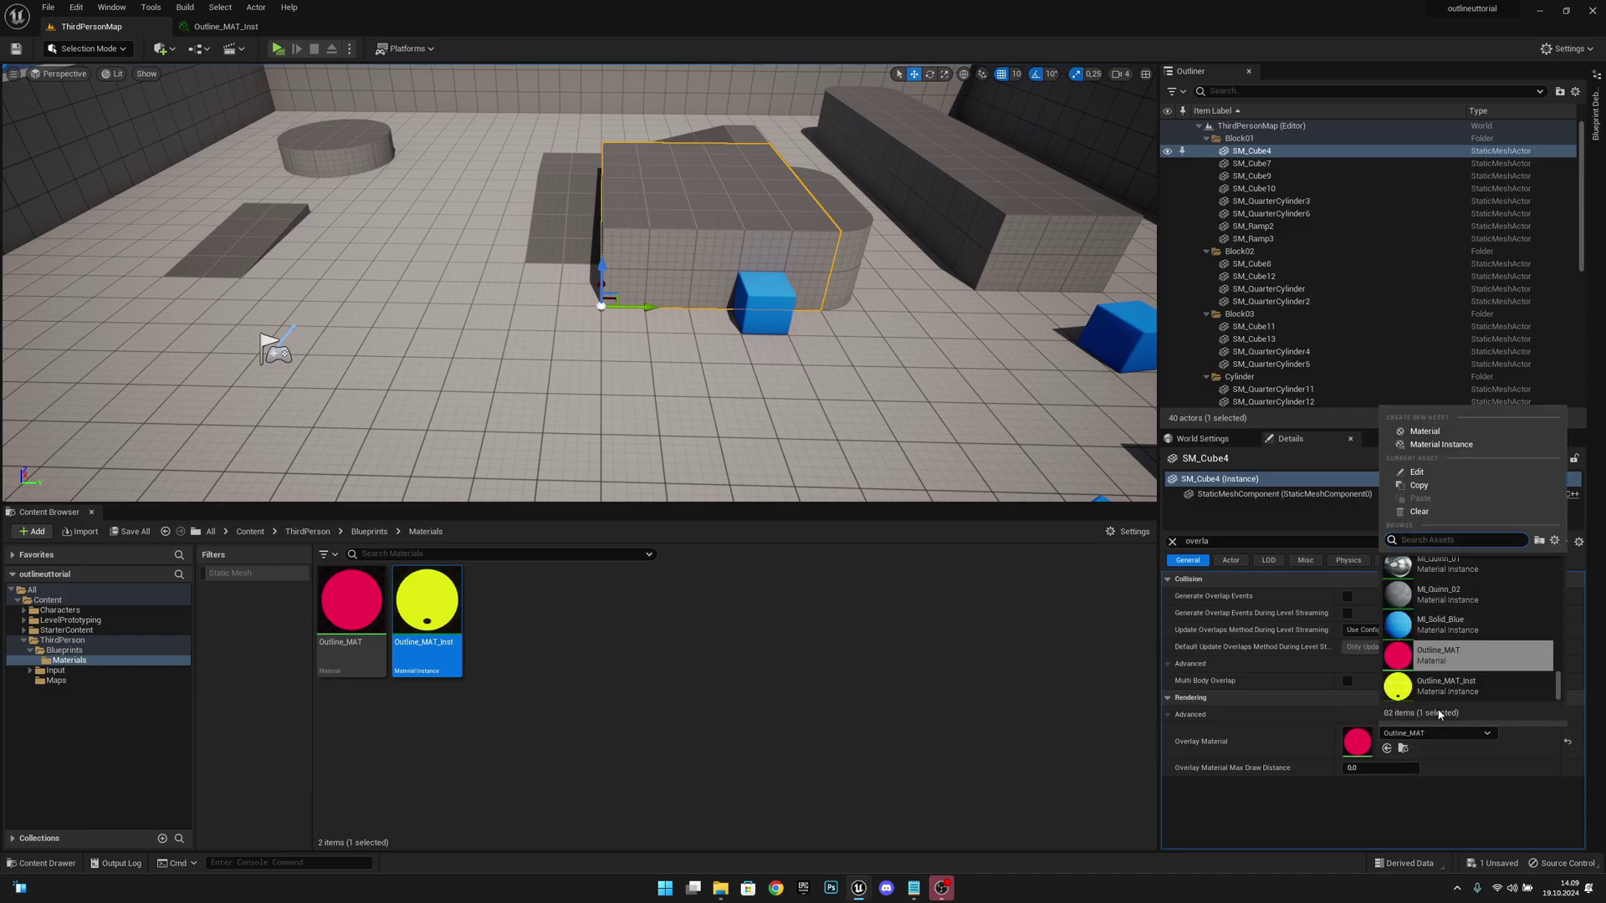
pyautogui.click(1458, 690)
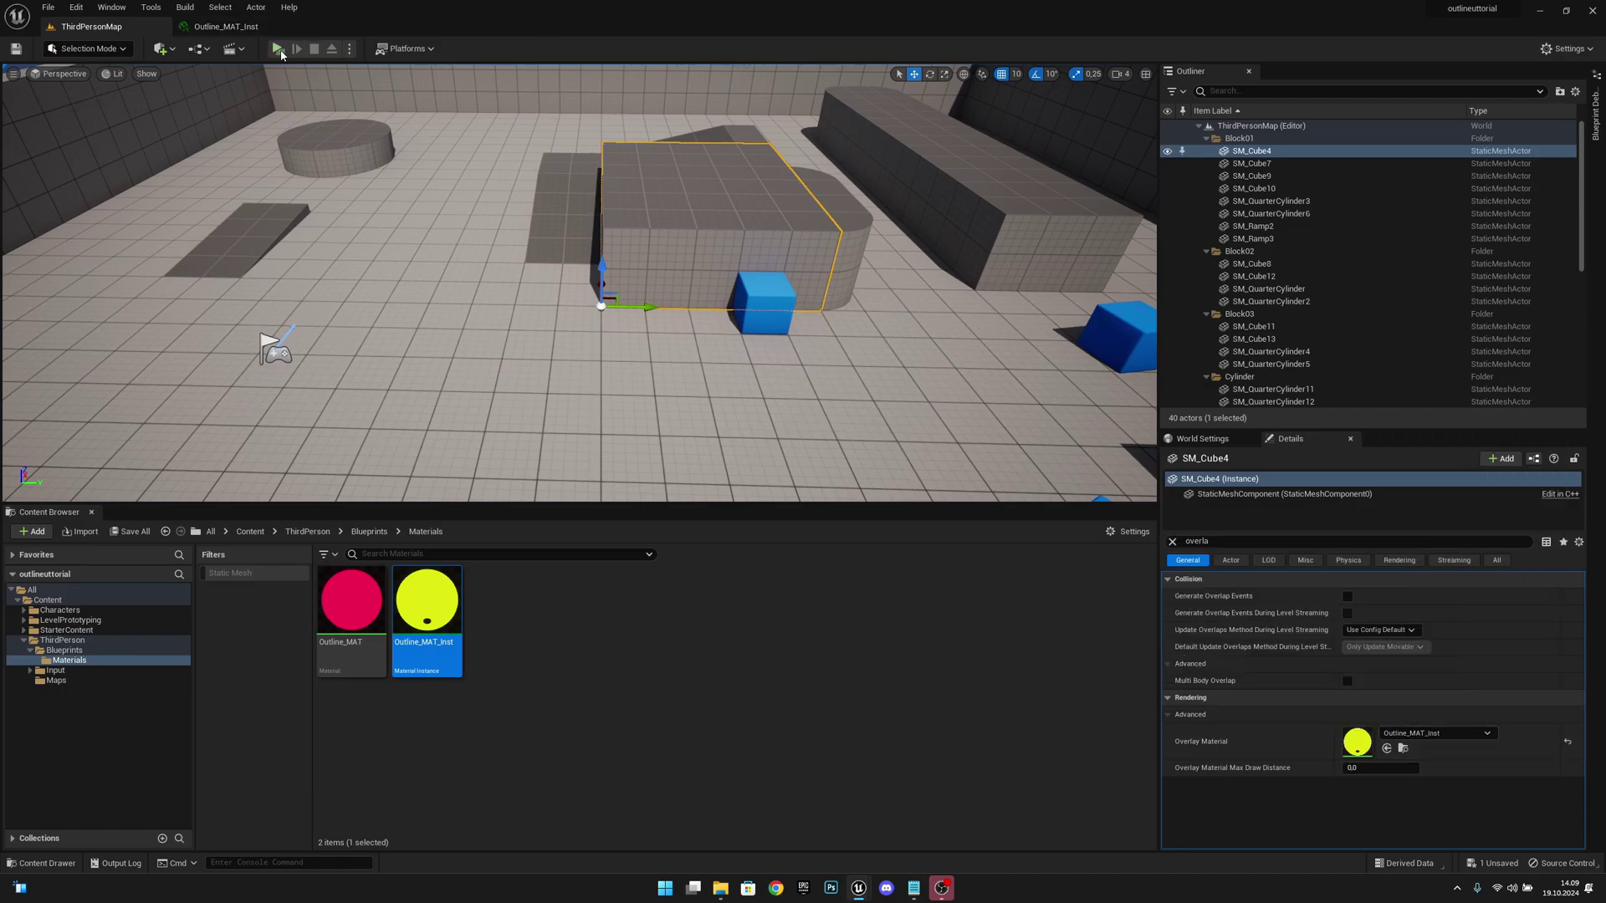
# - Play-test the level to check the block's yellow outline, then stop with Esc
pyautogui.hotkey('alt', 'p')
pyautogui.click(851, 405)
pyautogui.press('w')
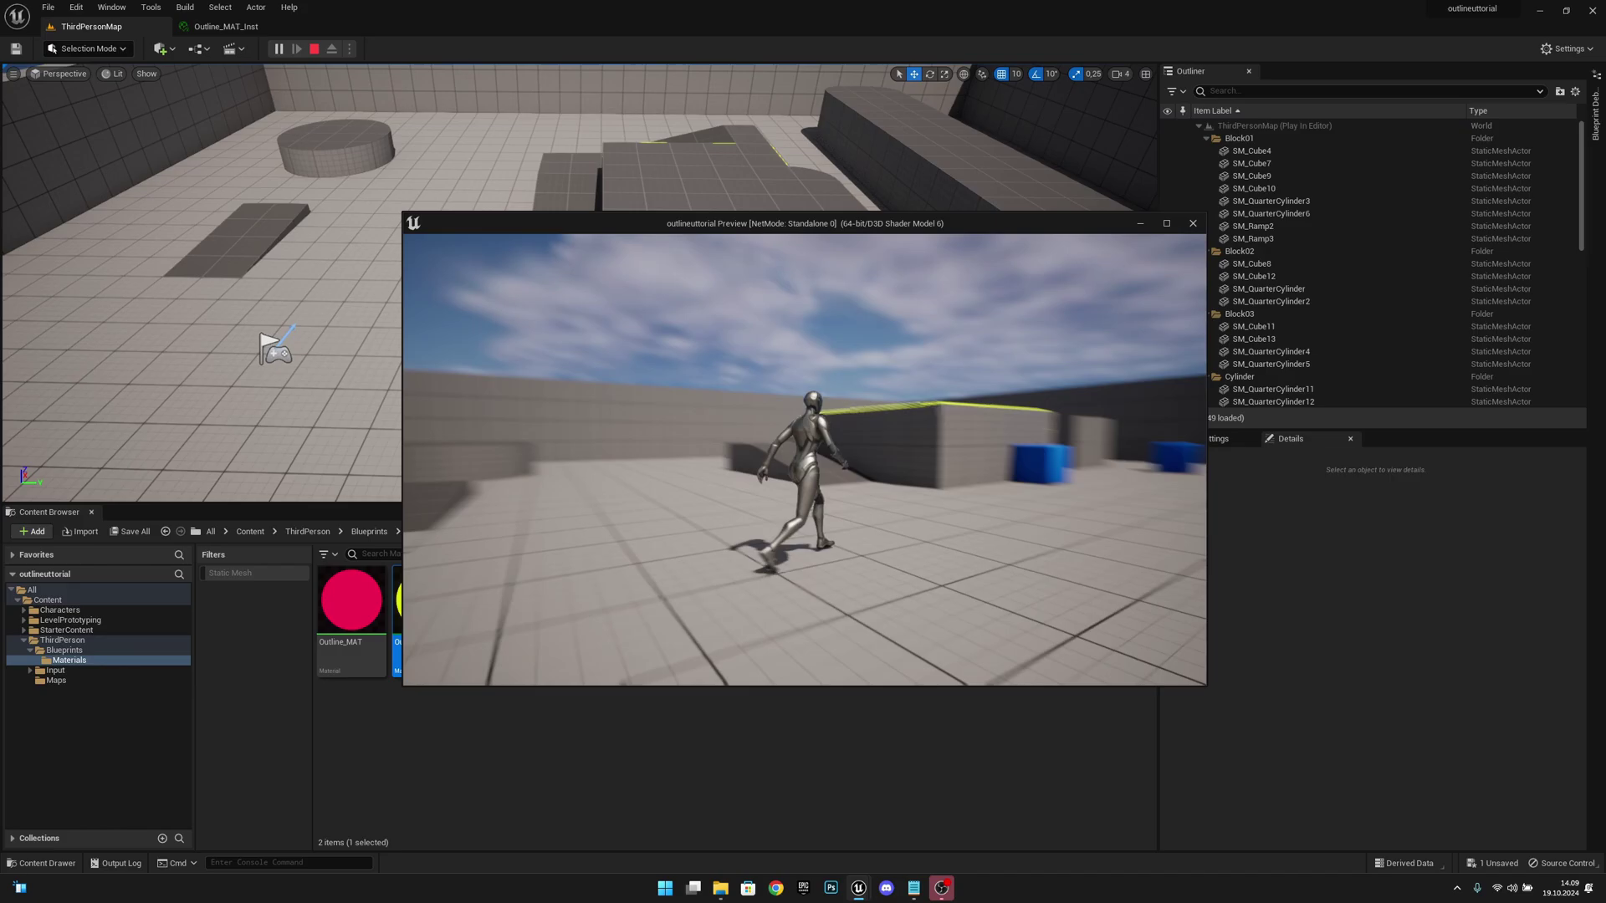
pyautogui.press('s')
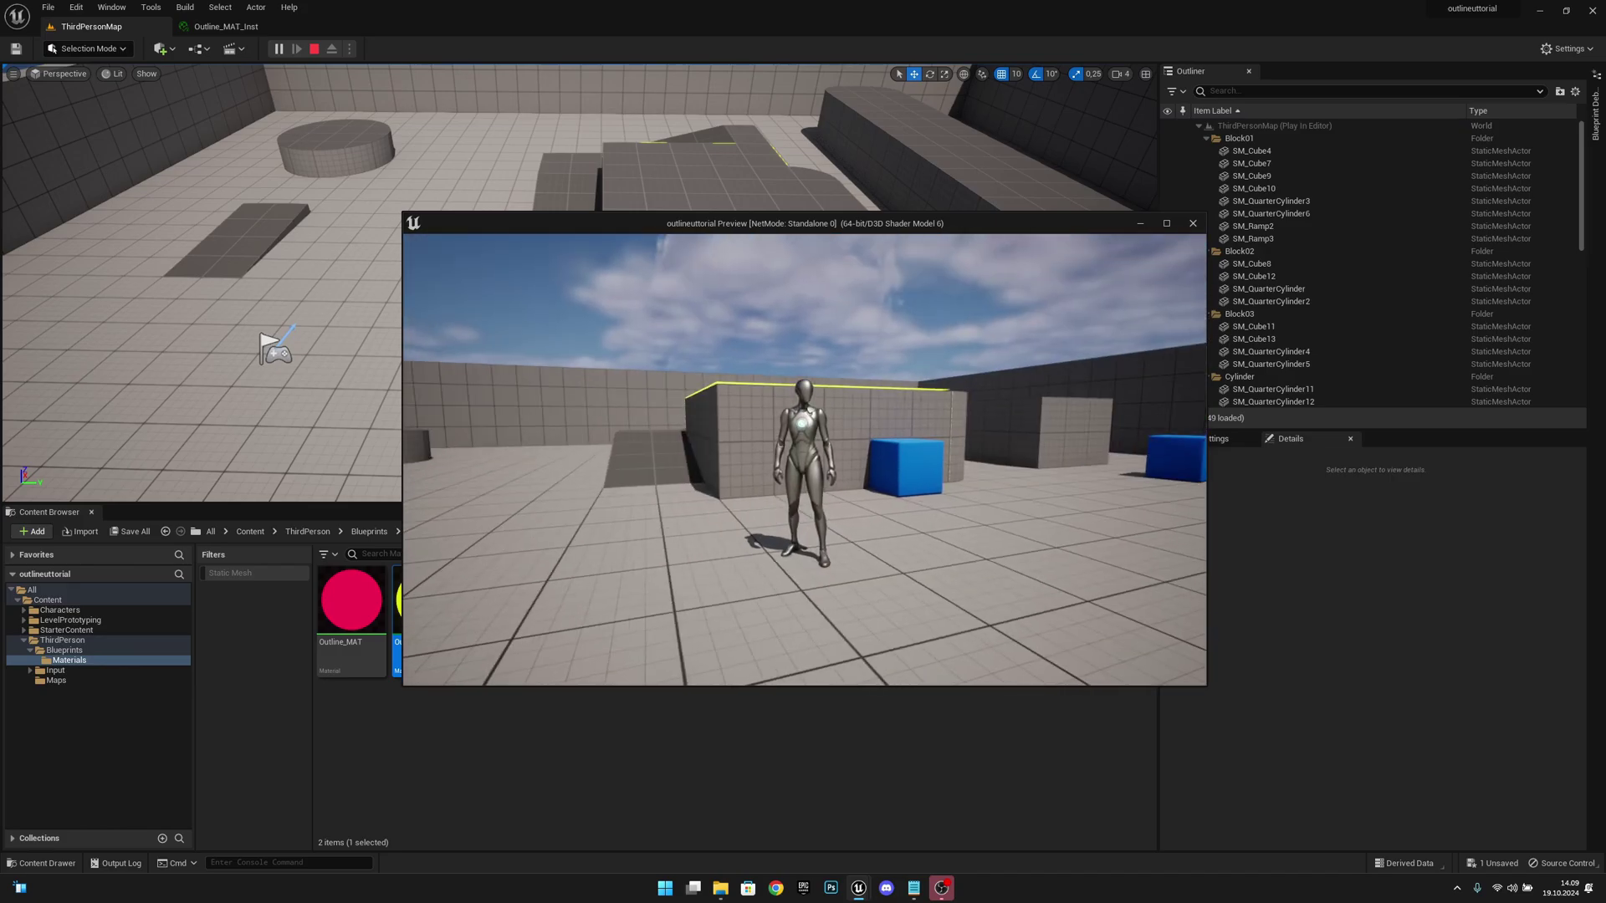
pyautogui.press('a')
pyautogui.press('Escape')
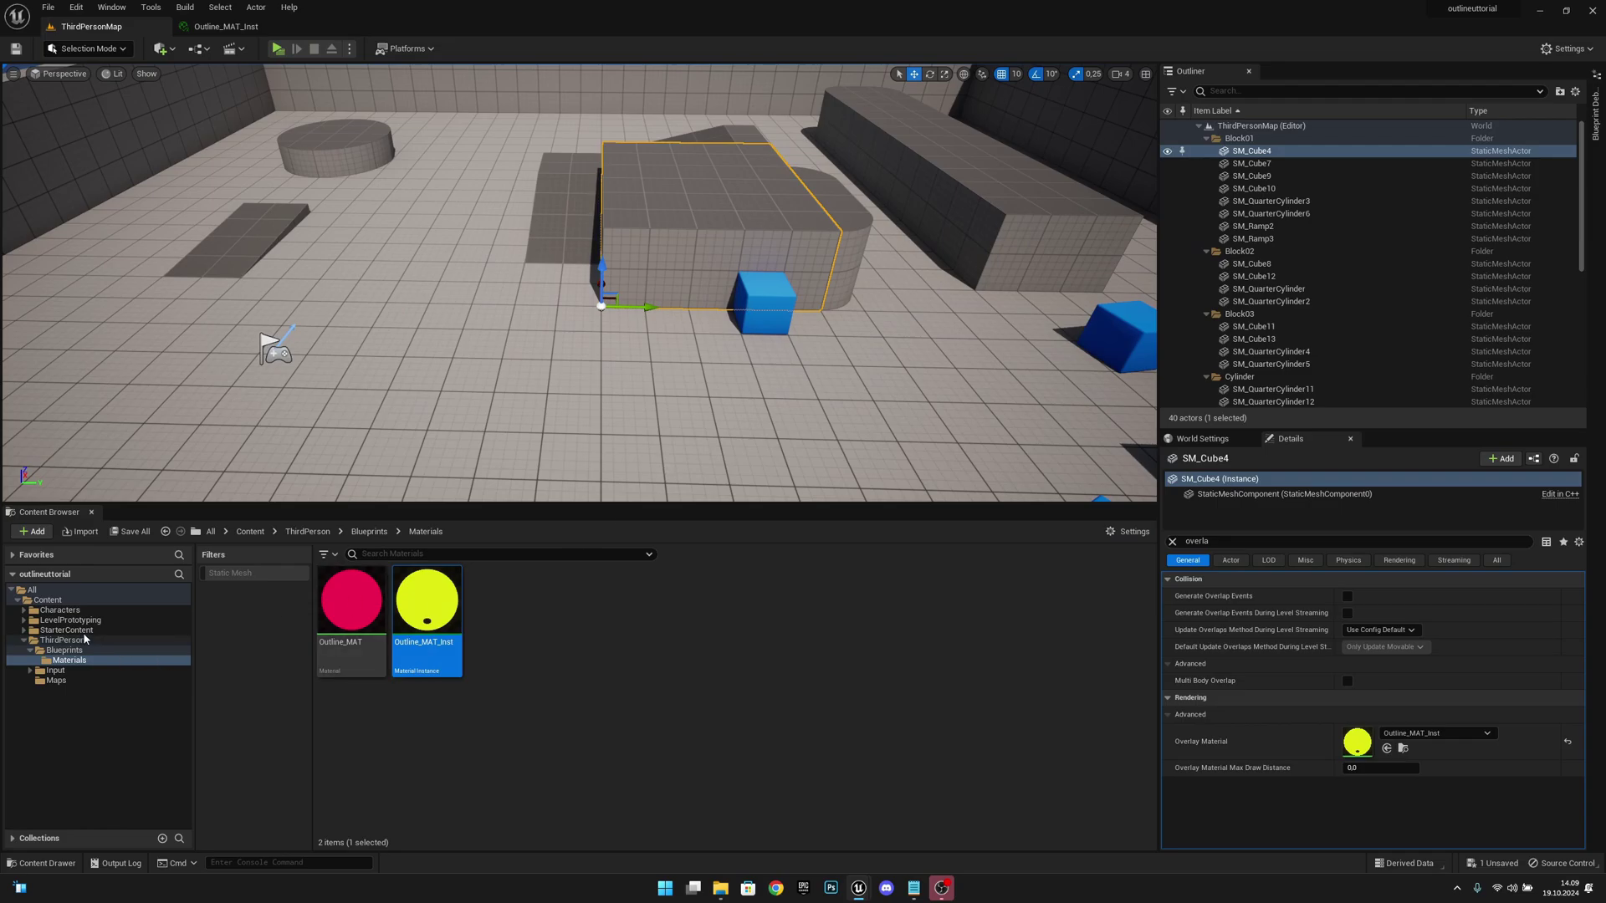
# - Set the Overlay Material of BP_ThirdPersonCharacter's Mesh component to Outline_MAT_Inst
pyautogui.click(369, 531)
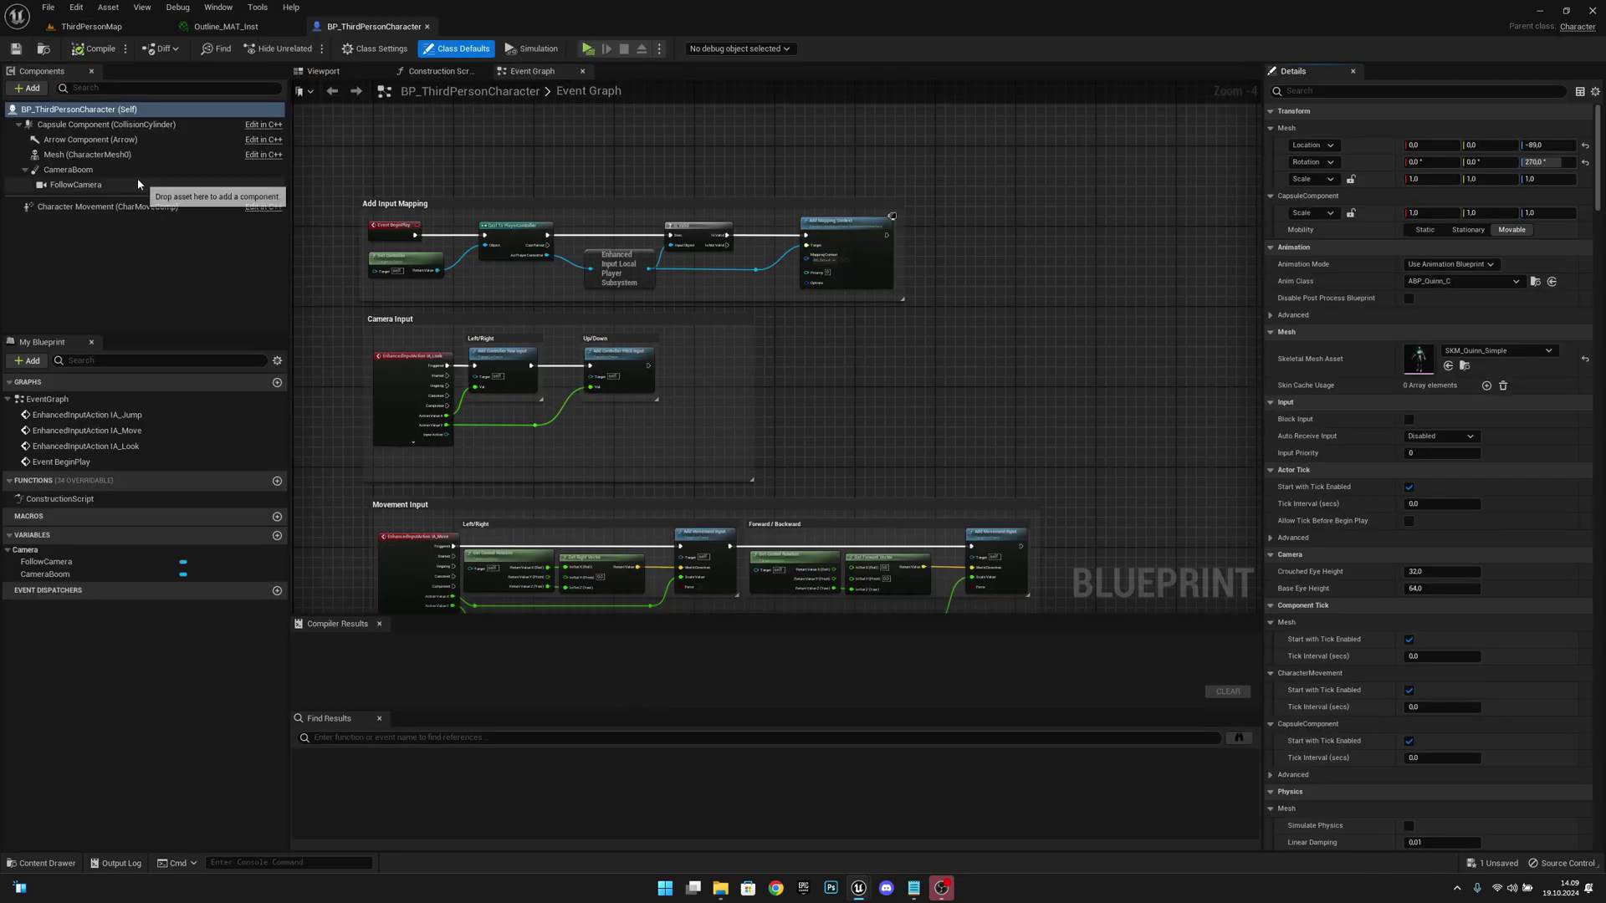
pyautogui.click(106, 157)
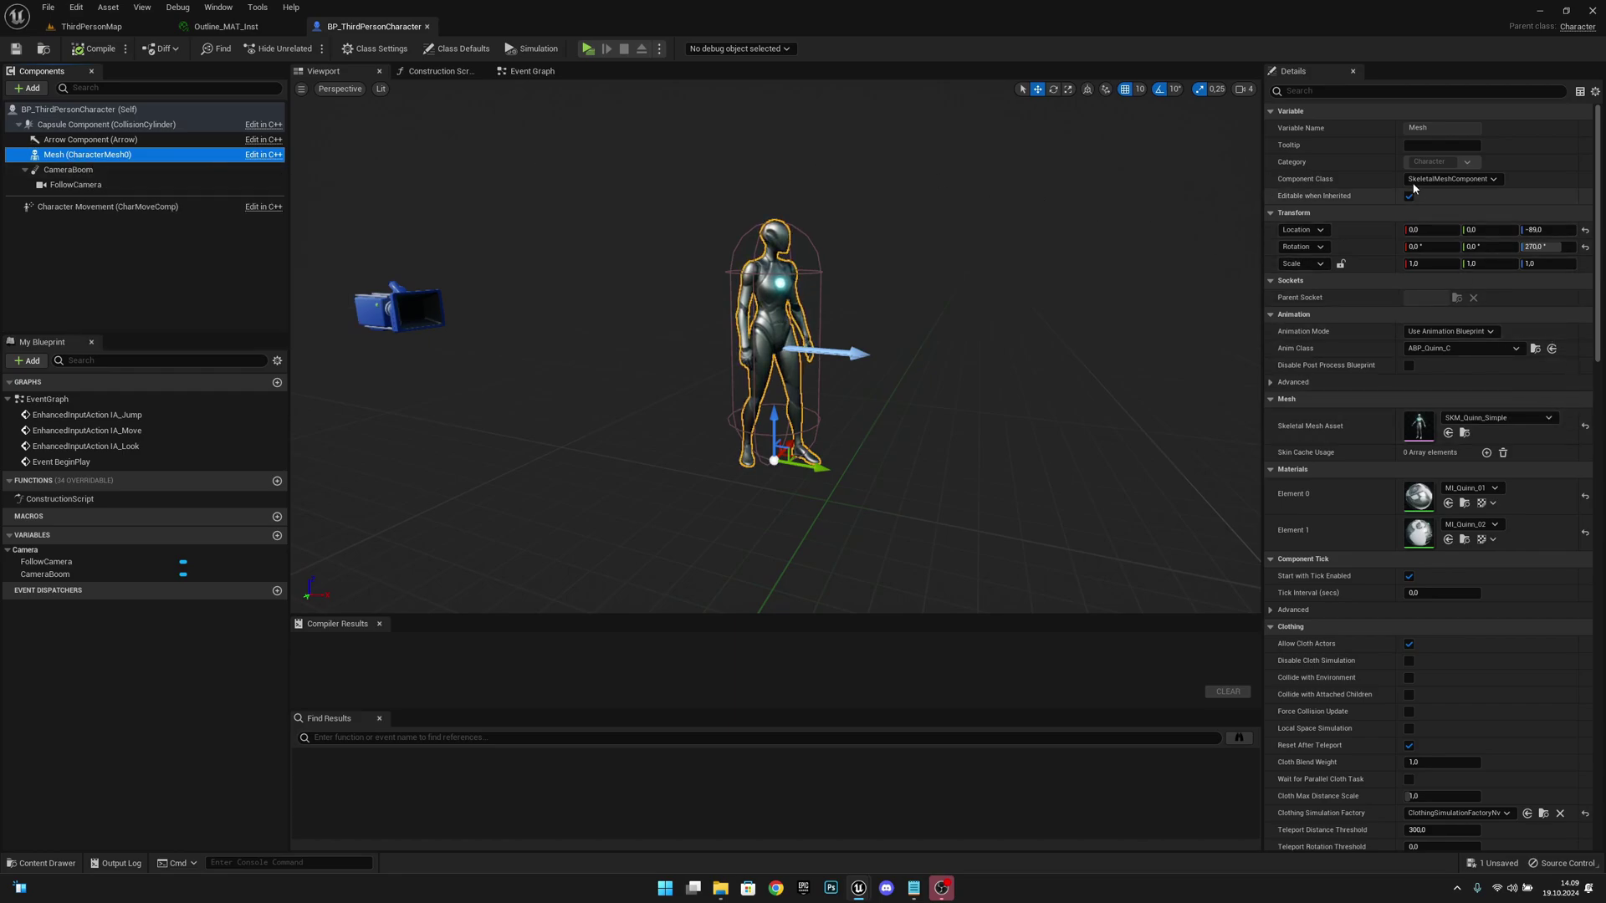
pyautogui.click(1385, 90)
pyautogui.write('overla')
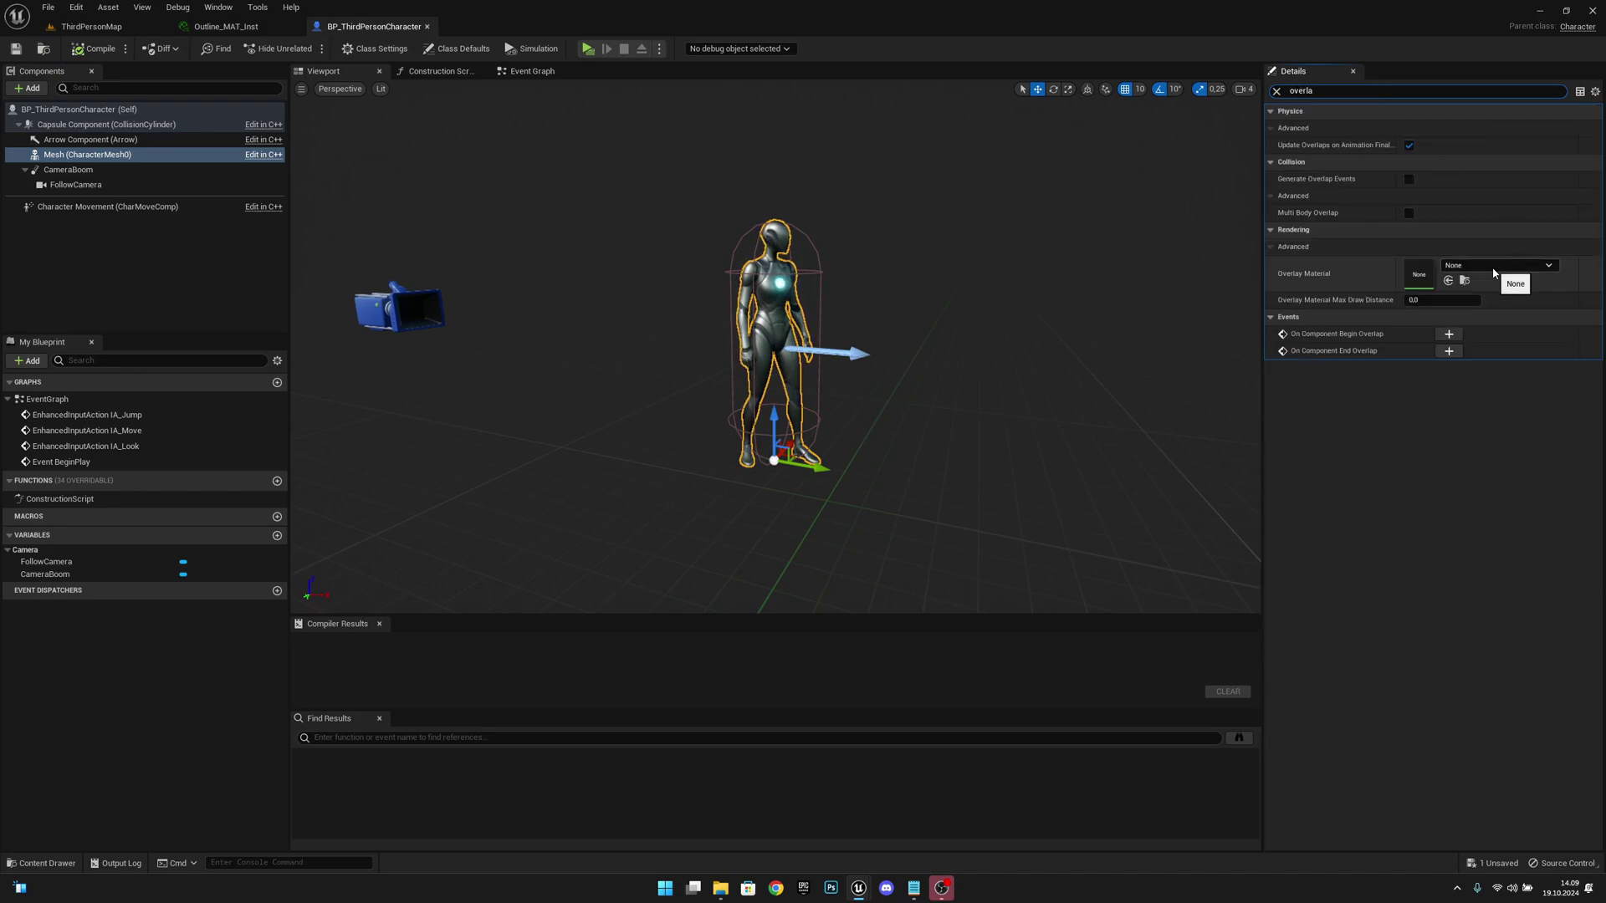
pyautogui.click(1500, 266)
pyautogui.scroll(-9, 1539, 484)
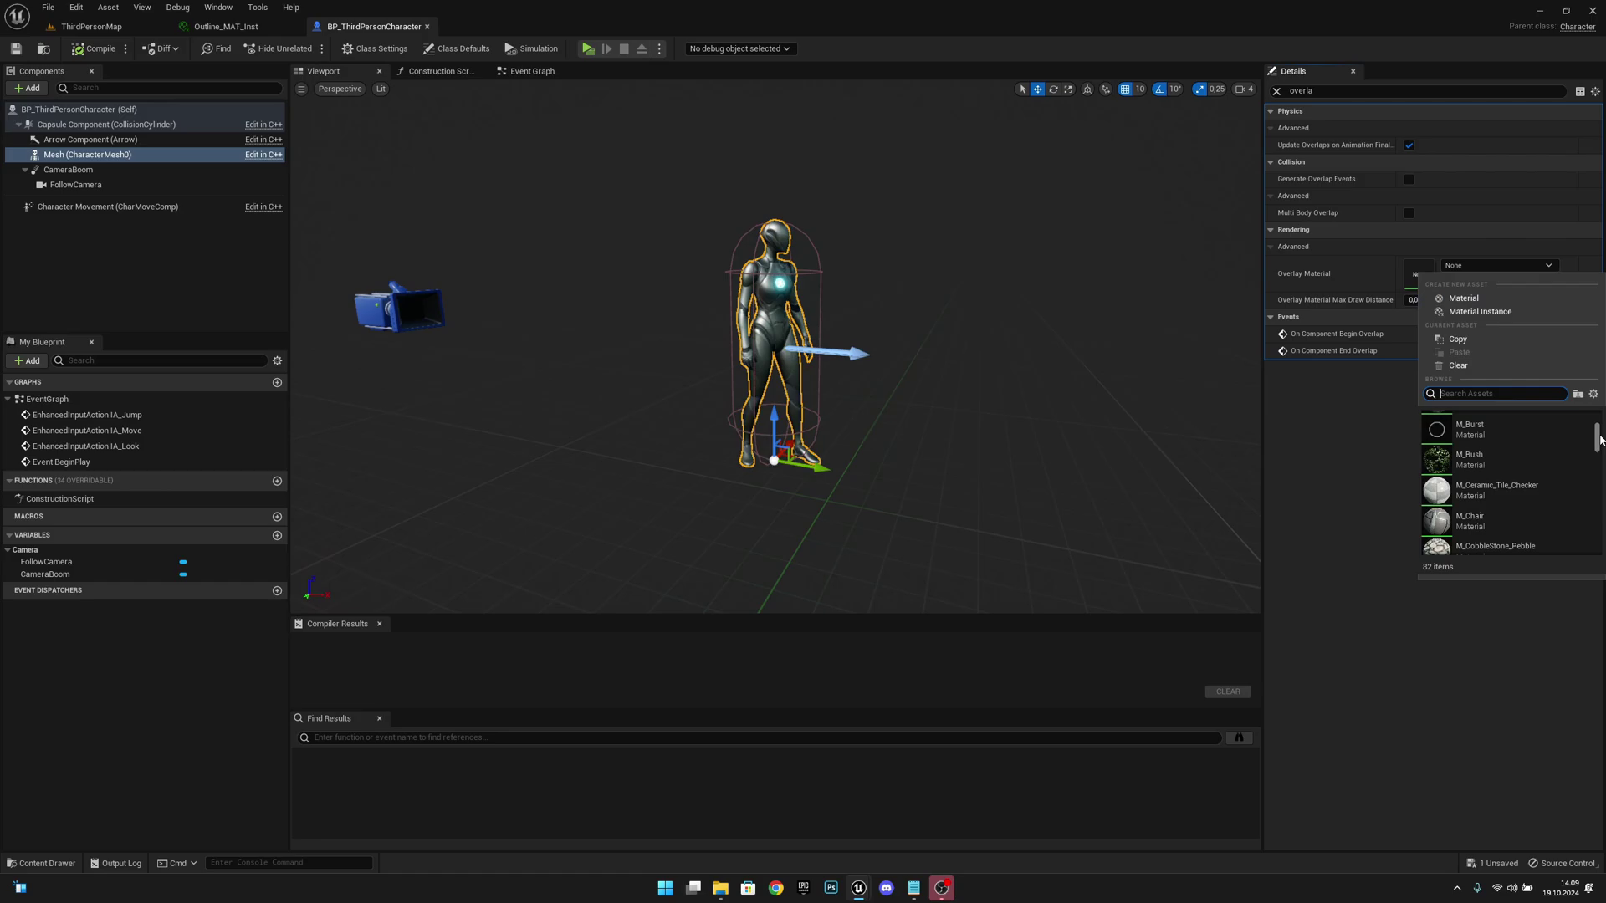
pyautogui.write('out')
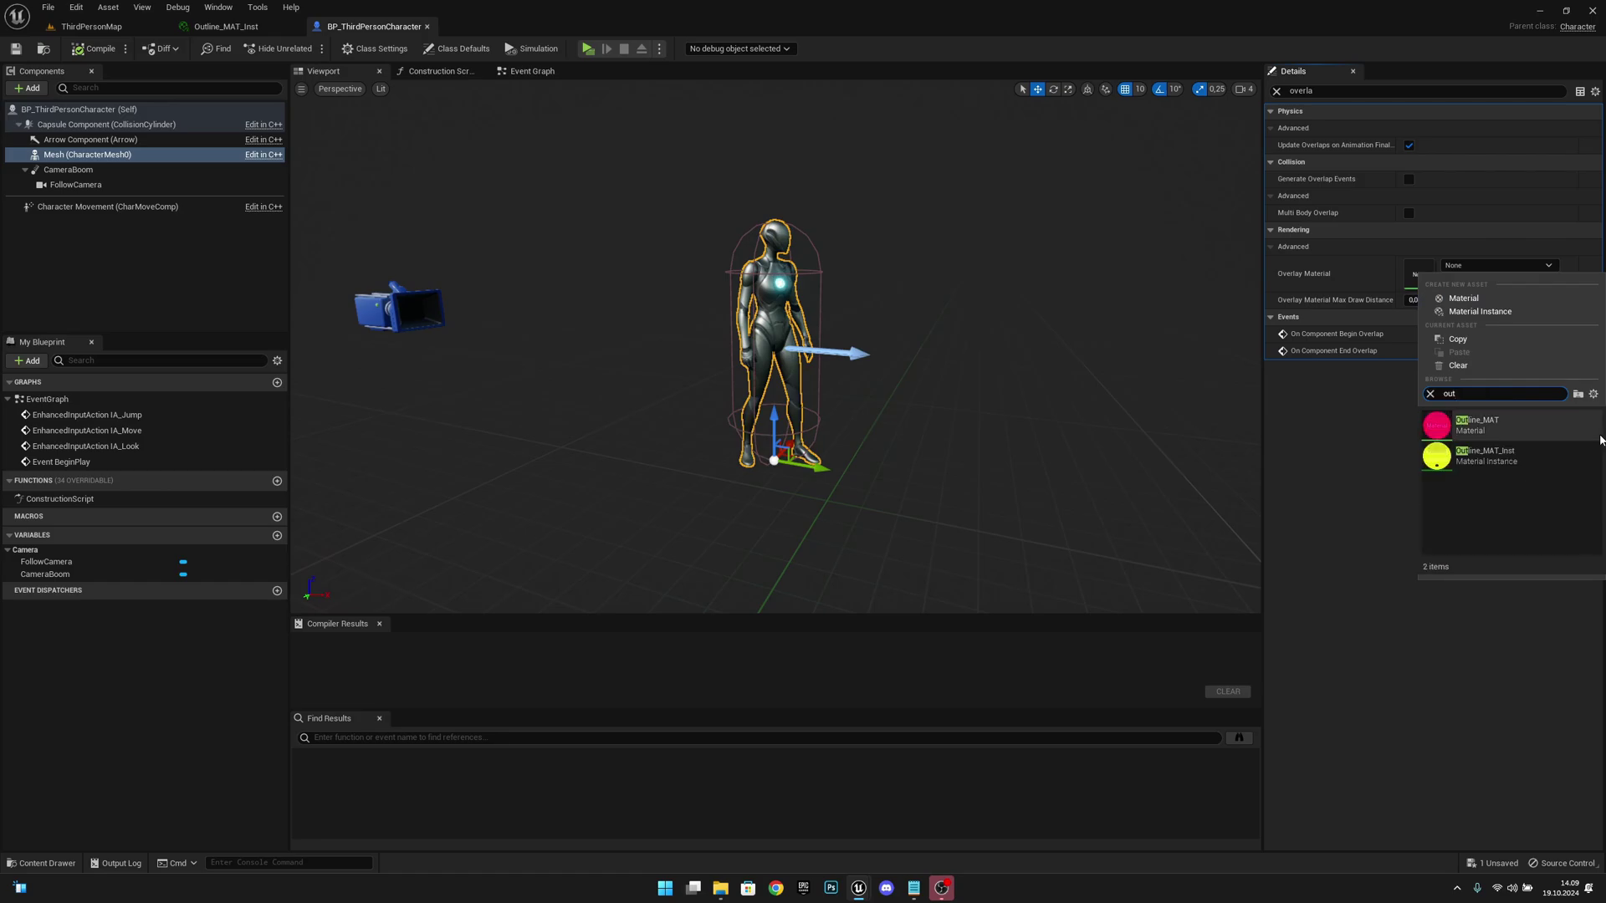
pyautogui.click(1543, 467)
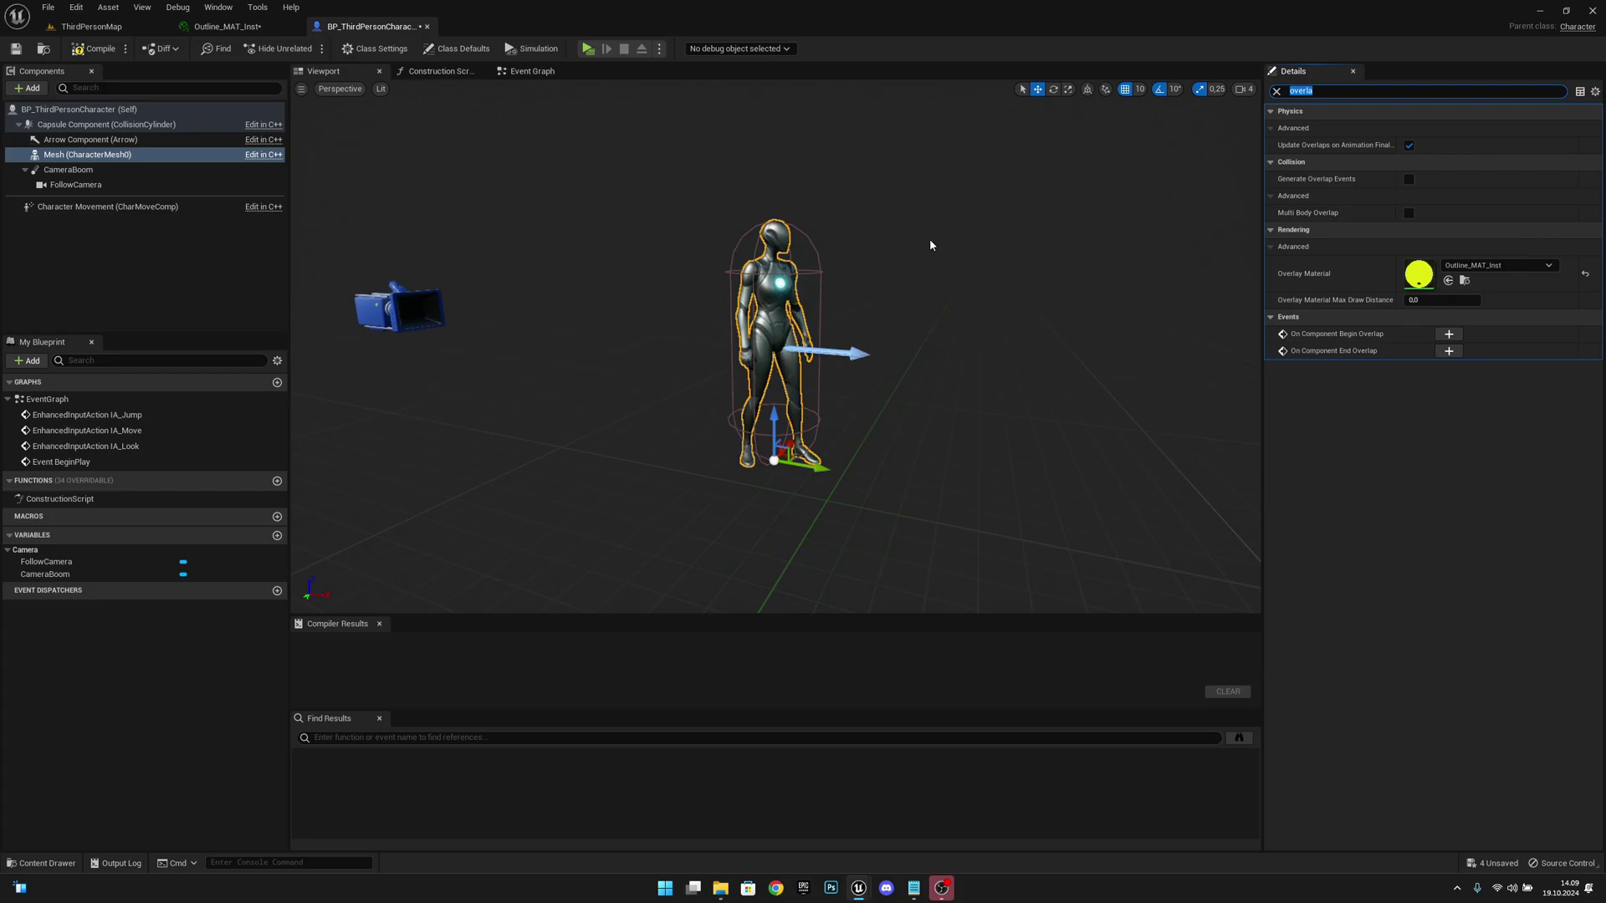
pyautogui.scroll(3, 793, 282)
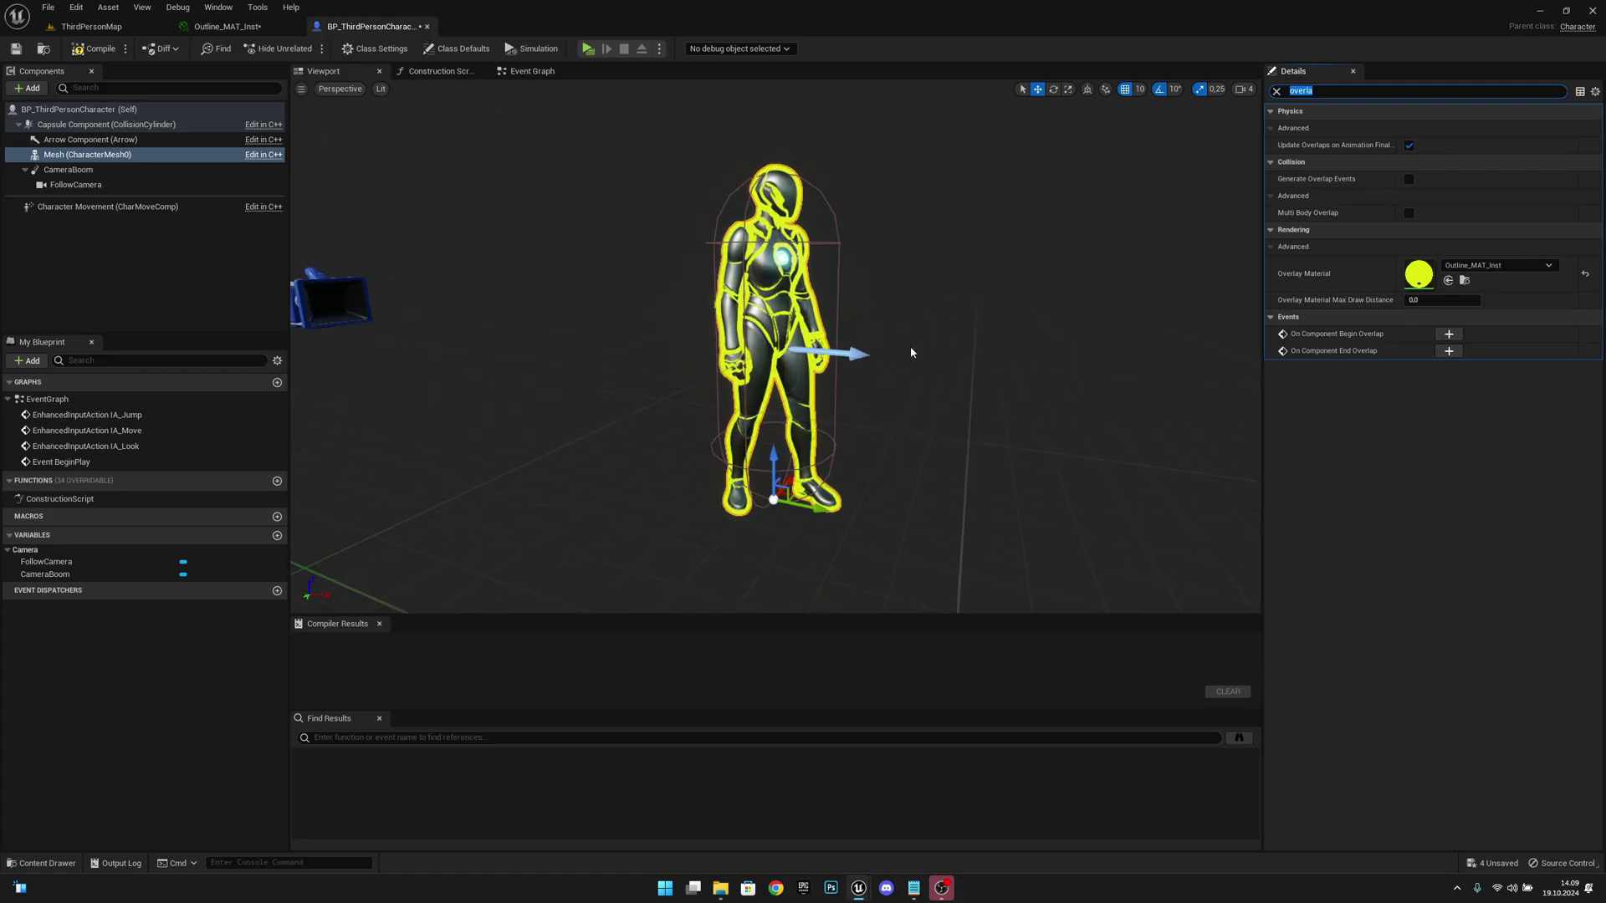
# - Set Outline_MAT_Inst's Color to black and Thickness to 1.256, then go back to ThirdPersonMap
pyautogui.click(224, 25)
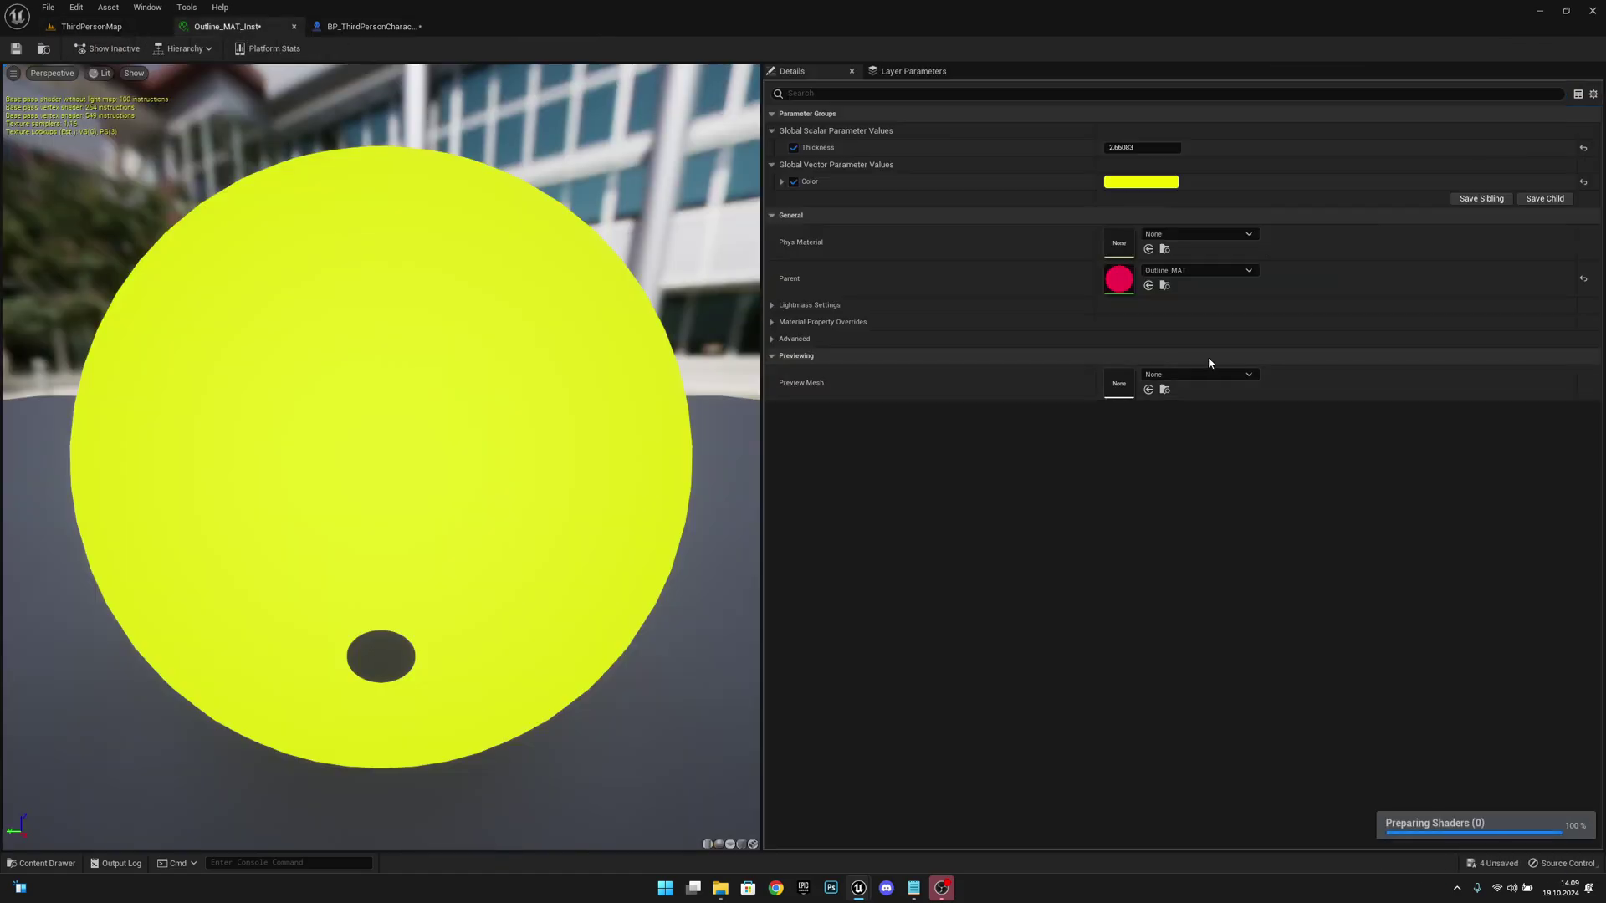
pyautogui.click(1130, 187)
pyautogui.moveTo(1310, 325); pyautogui.dragTo(1309, 370)
pyautogui.click(1312, 500)
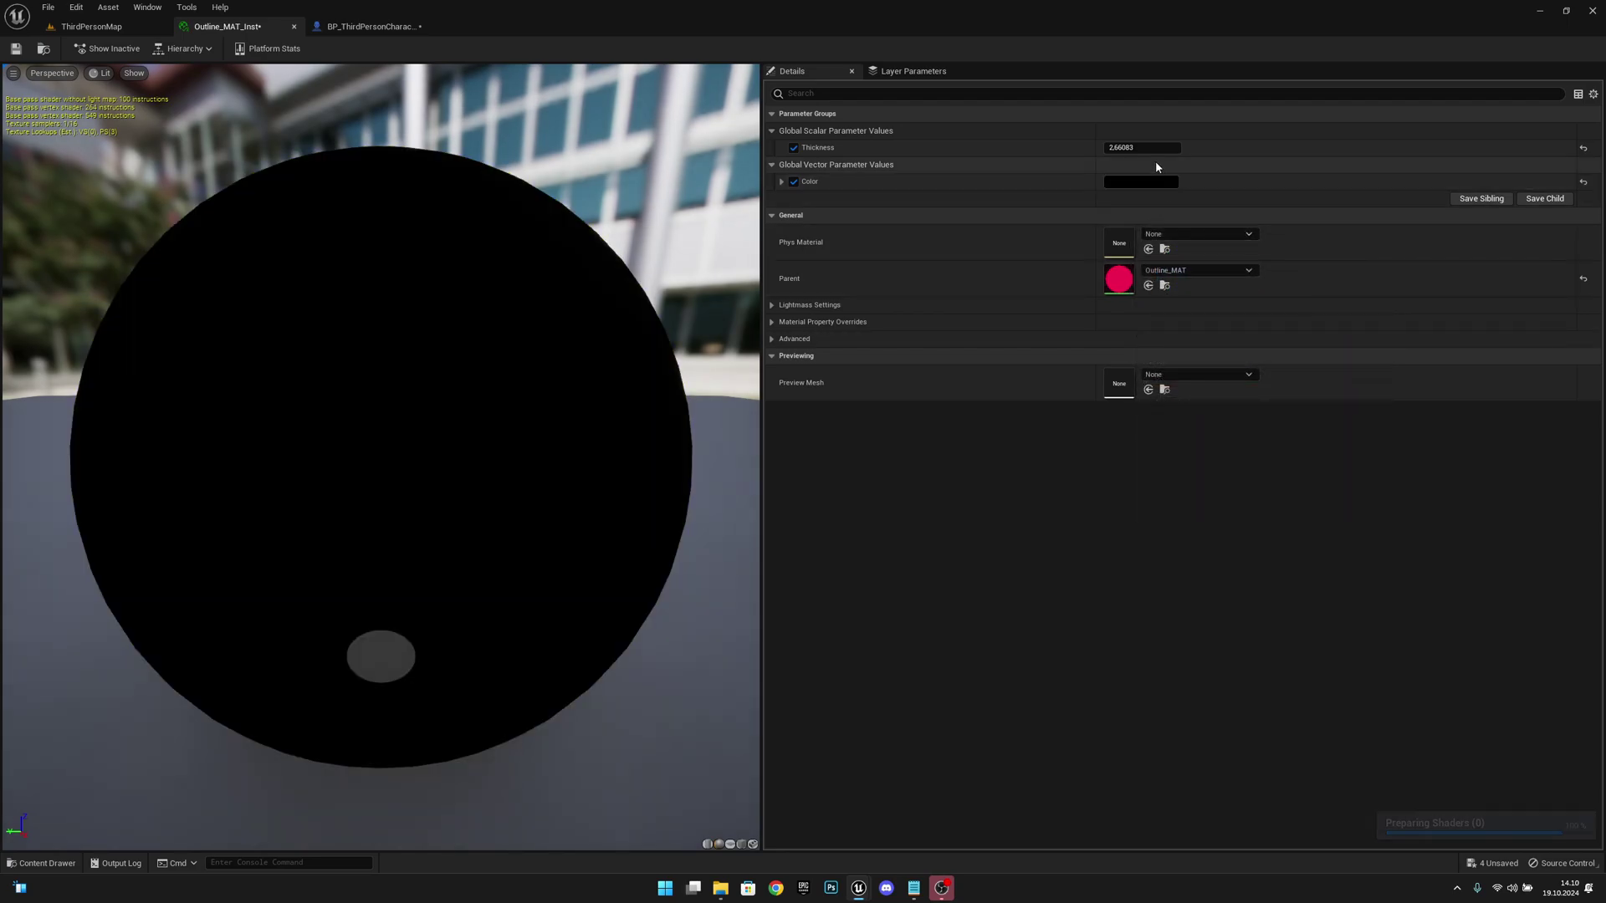
pyautogui.moveTo(1149, 148); pyautogui.dragTo(1087, 147)
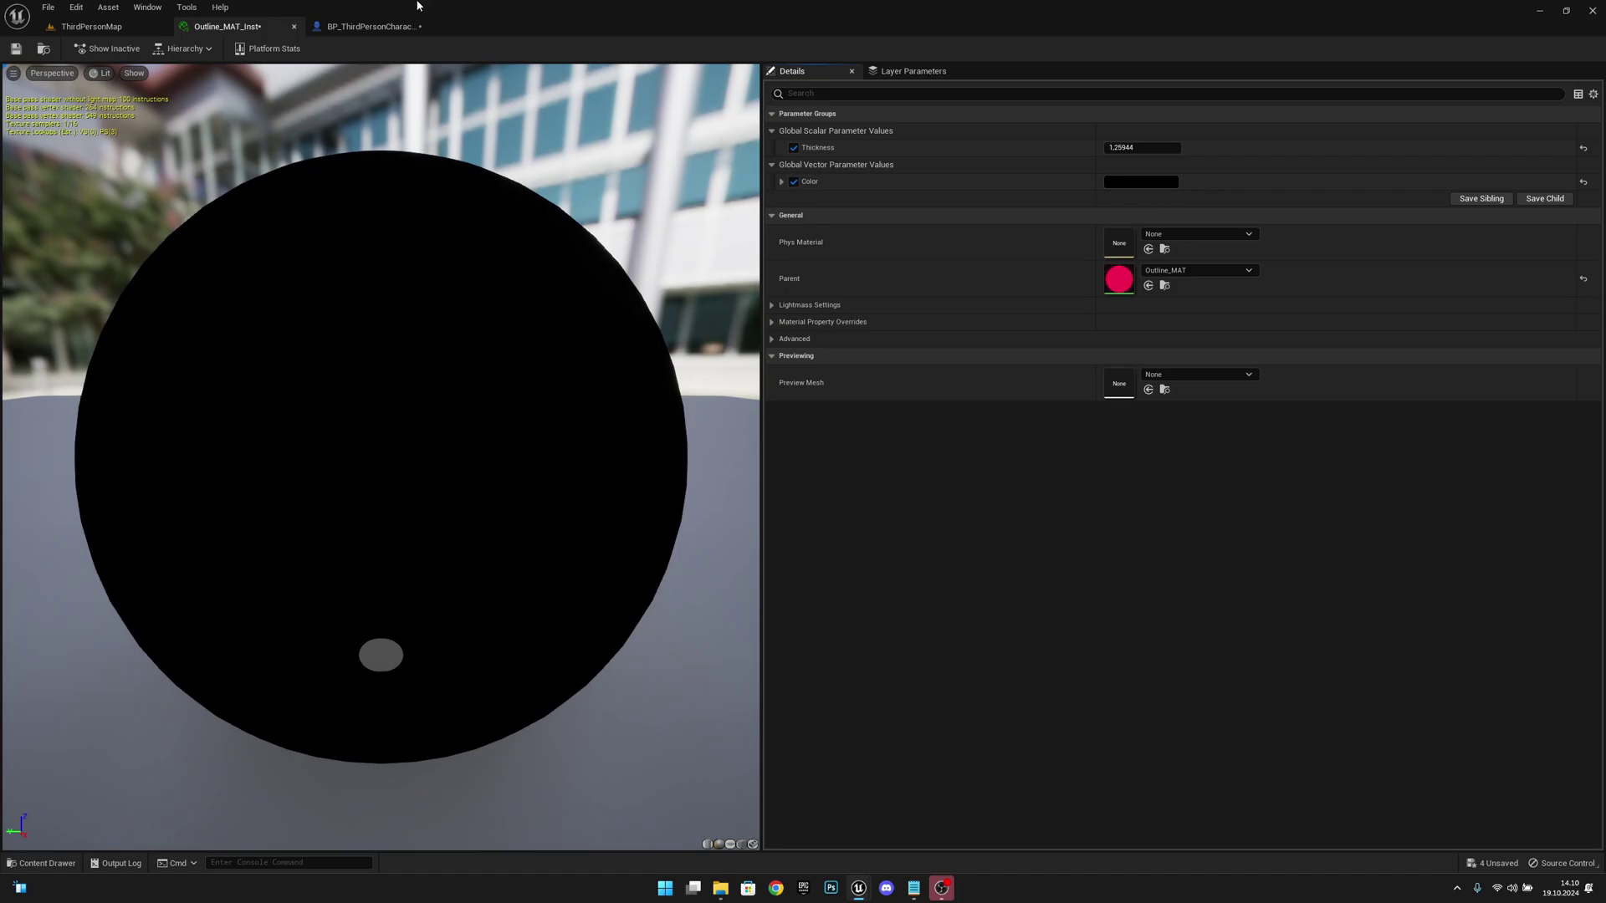
pyautogui.click(94, 28)
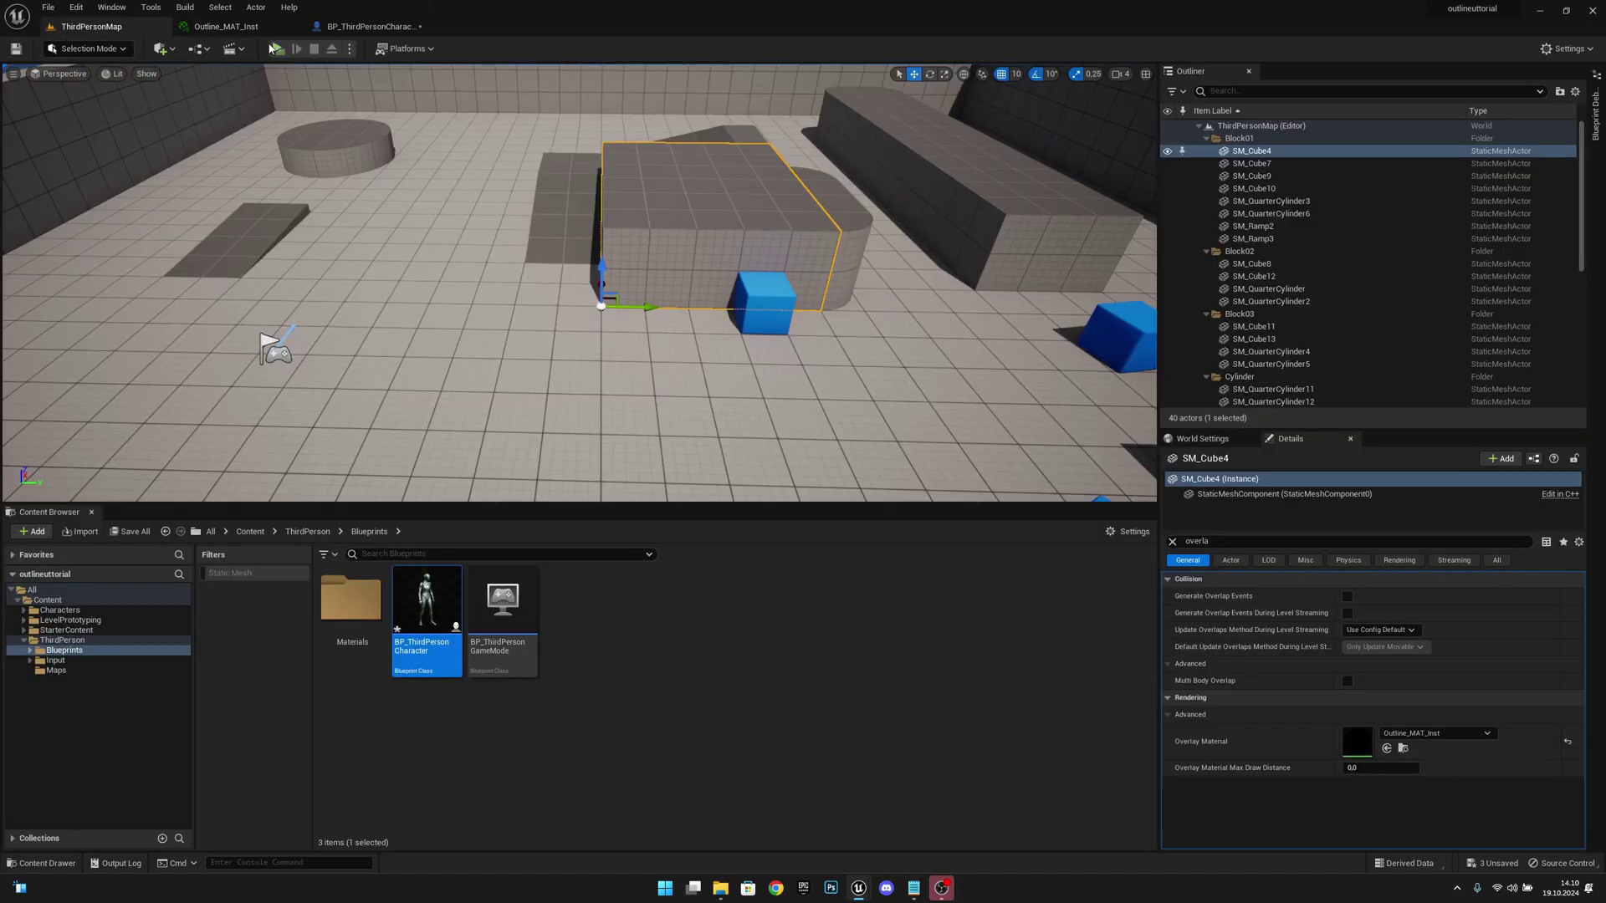
pyautogui.click(279, 49)
pyautogui.click(937, 503)
pyautogui.press('s')
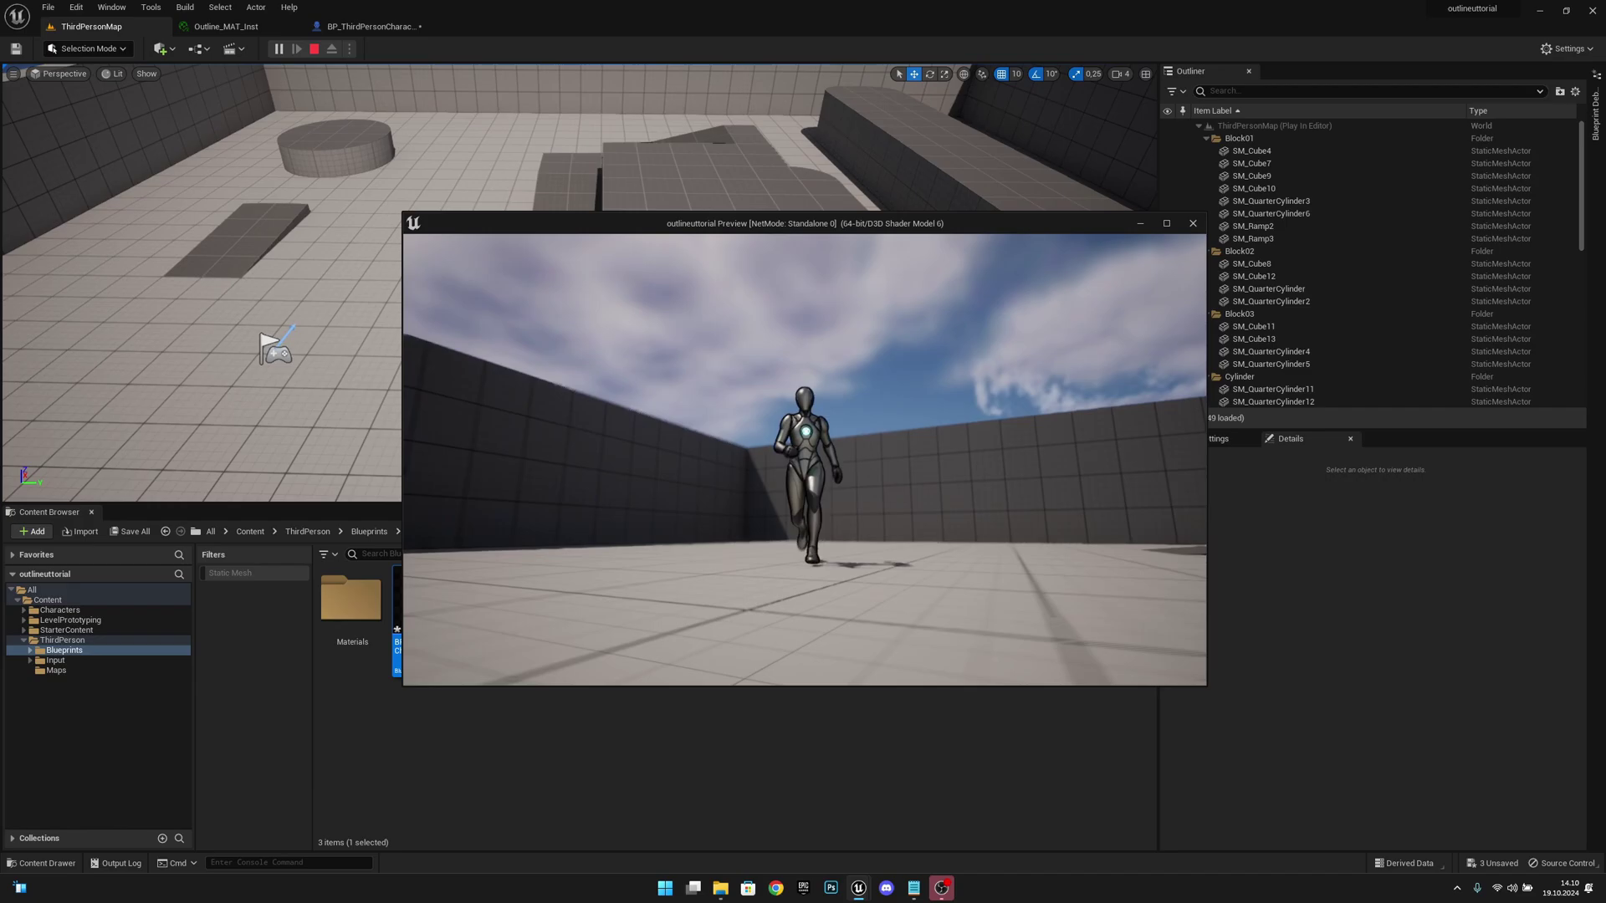
pyautogui.press('d')
pyautogui.press('d')
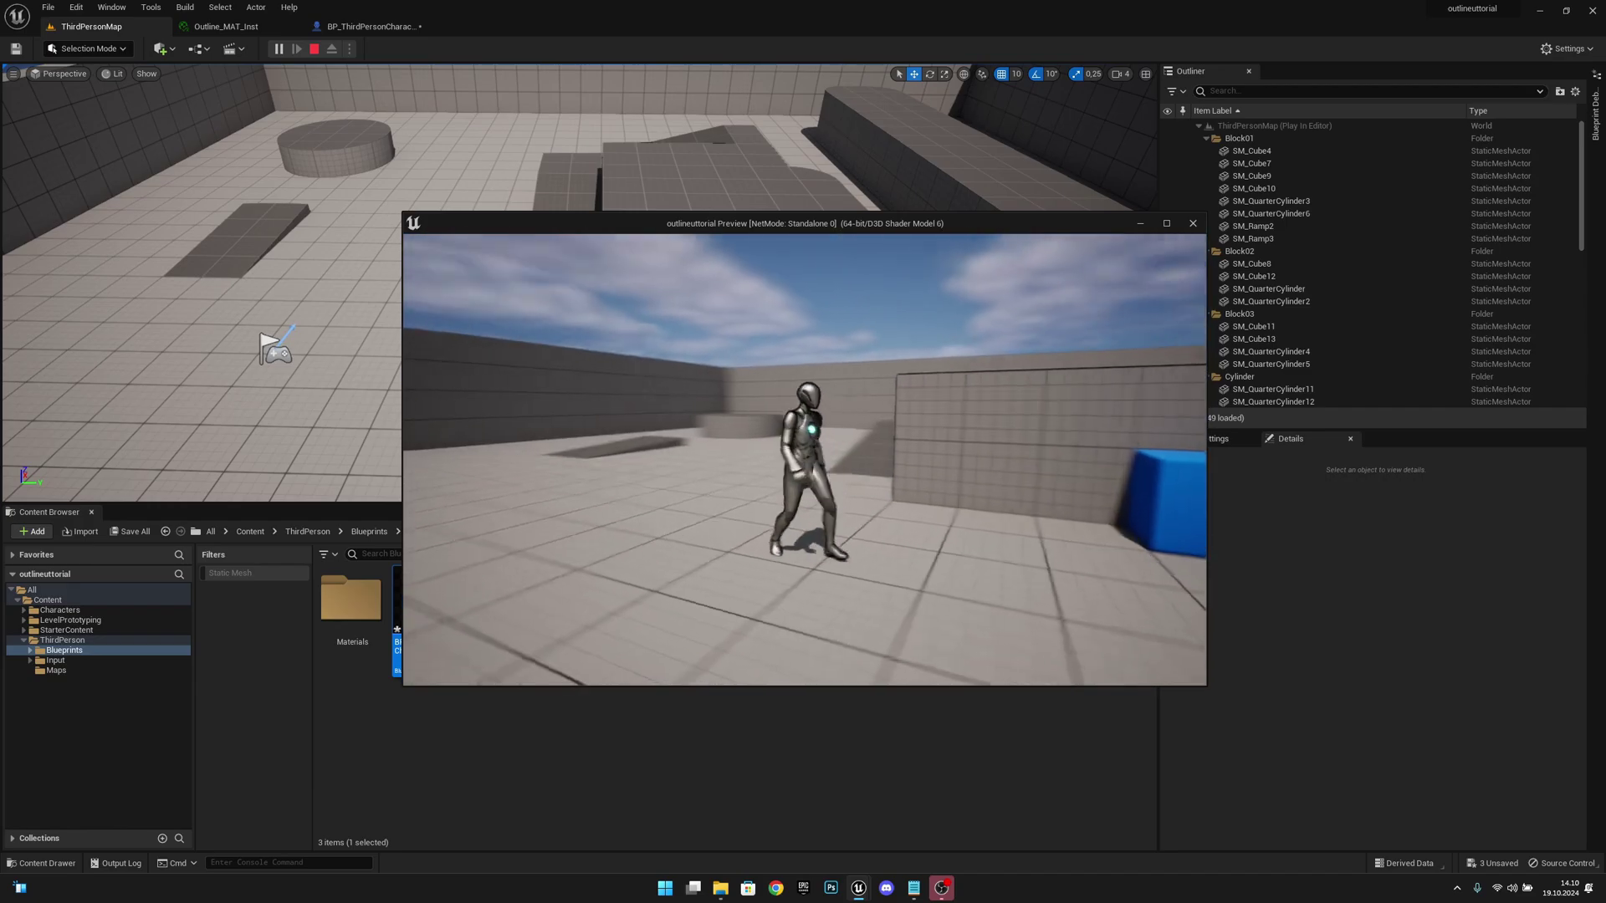
pyautogui.press('w')
pyautogui.press('Escape')
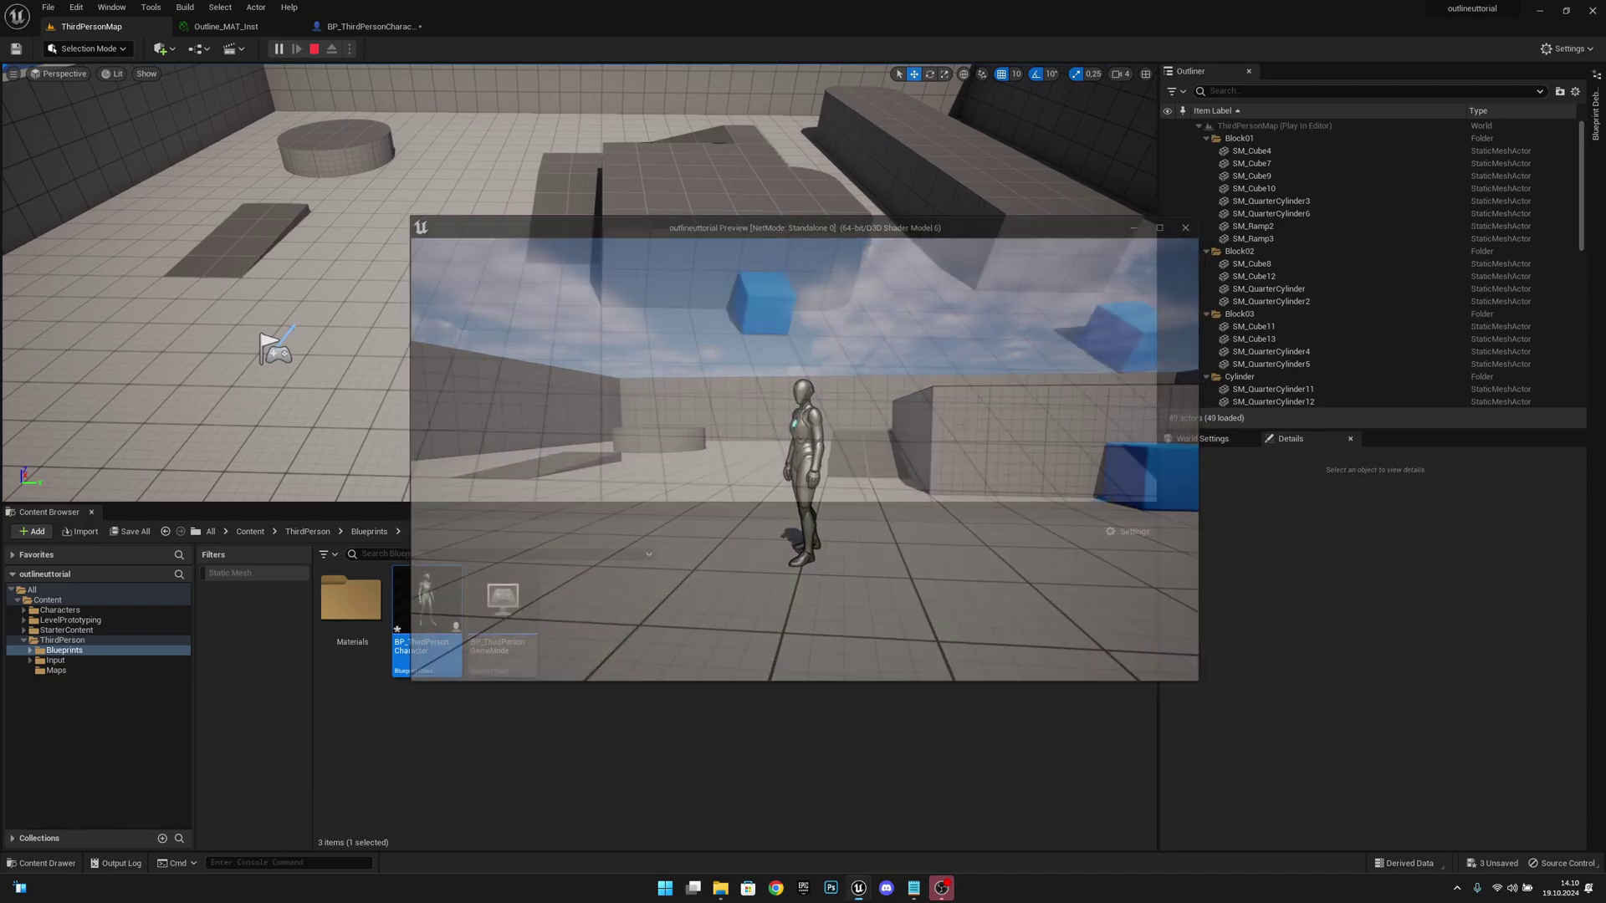
# - In the Materials folder, create a material instance Outline_MAT_Inst1 from Outline_MAT and open it
pyautogui.doubleClick(372, 626)
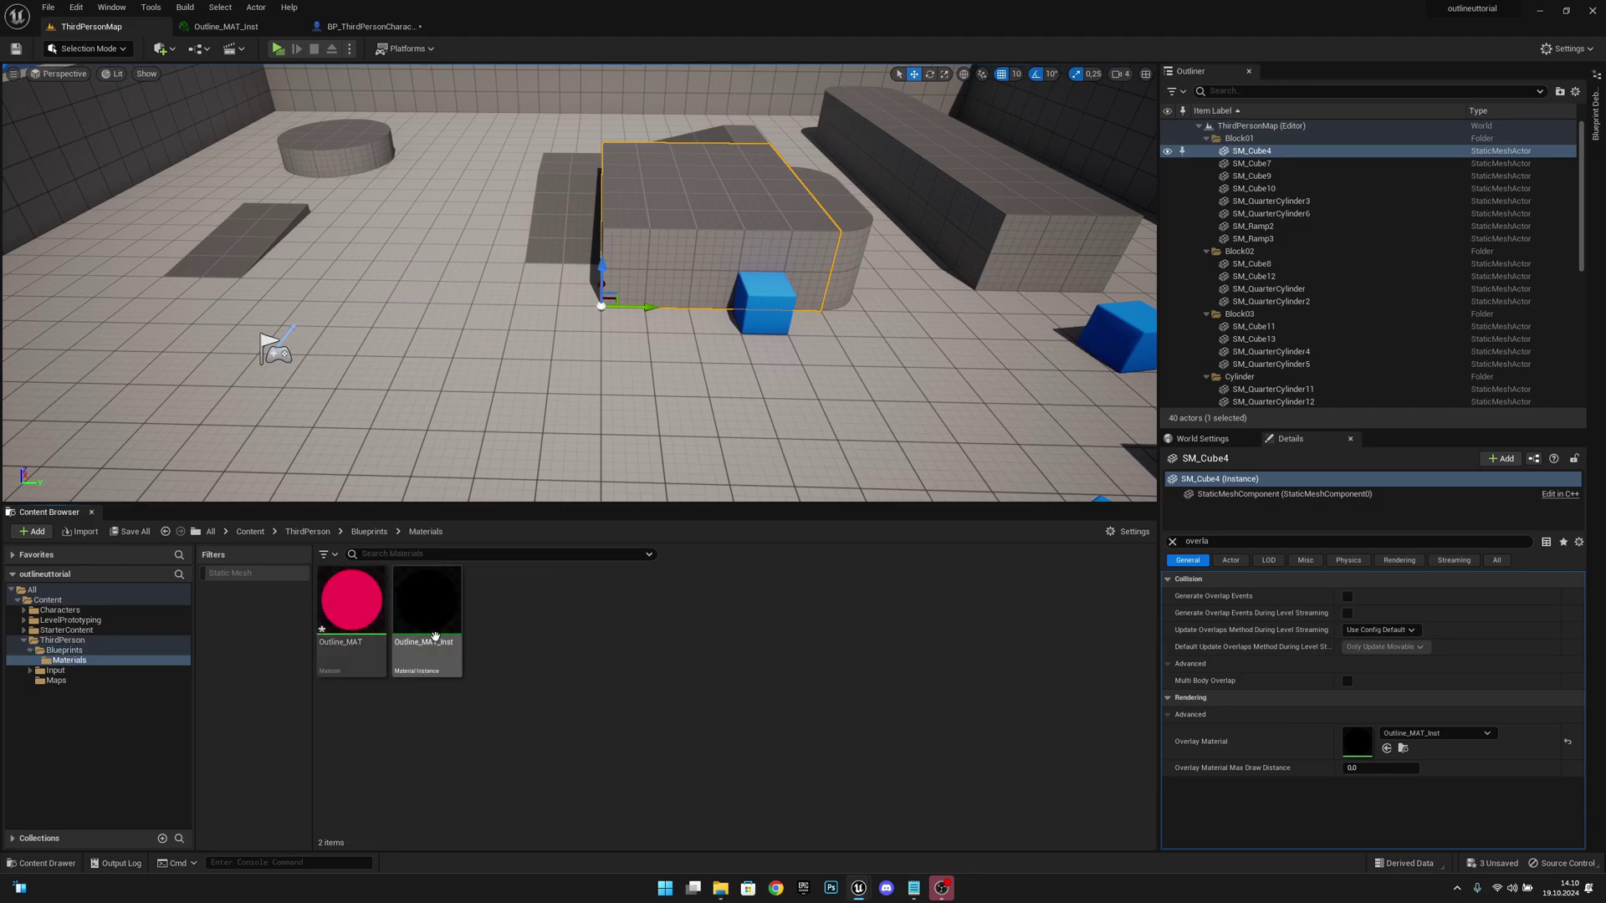
pyautogui.rightClick(336, 612)
pyautogui.click(411, 305)
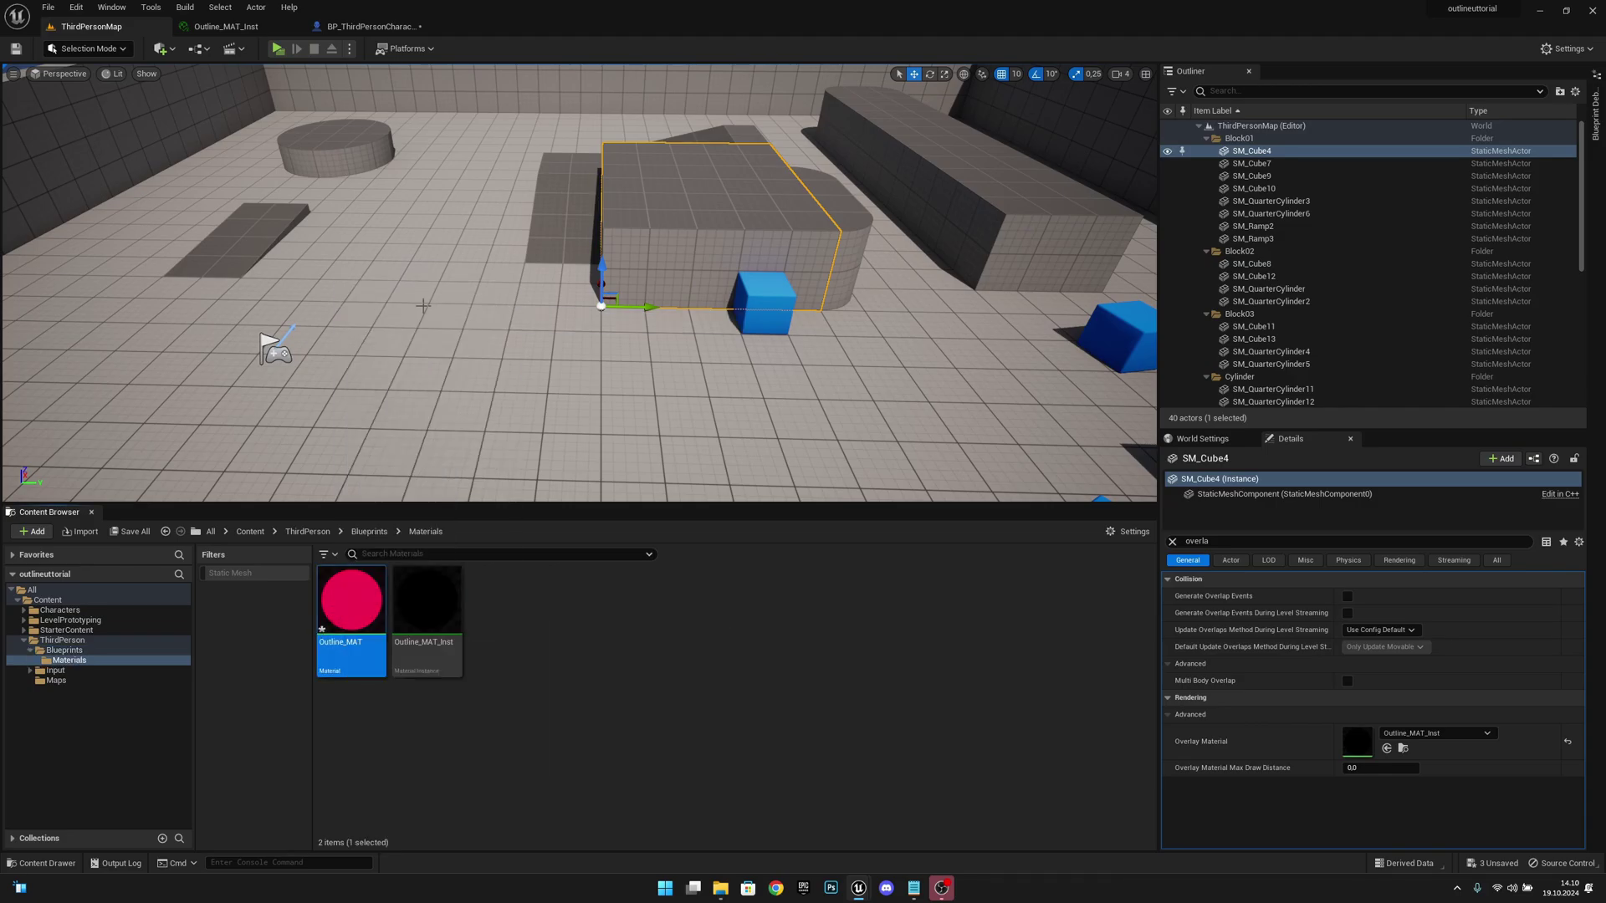
pyautogui.doubleClick(496, 631)
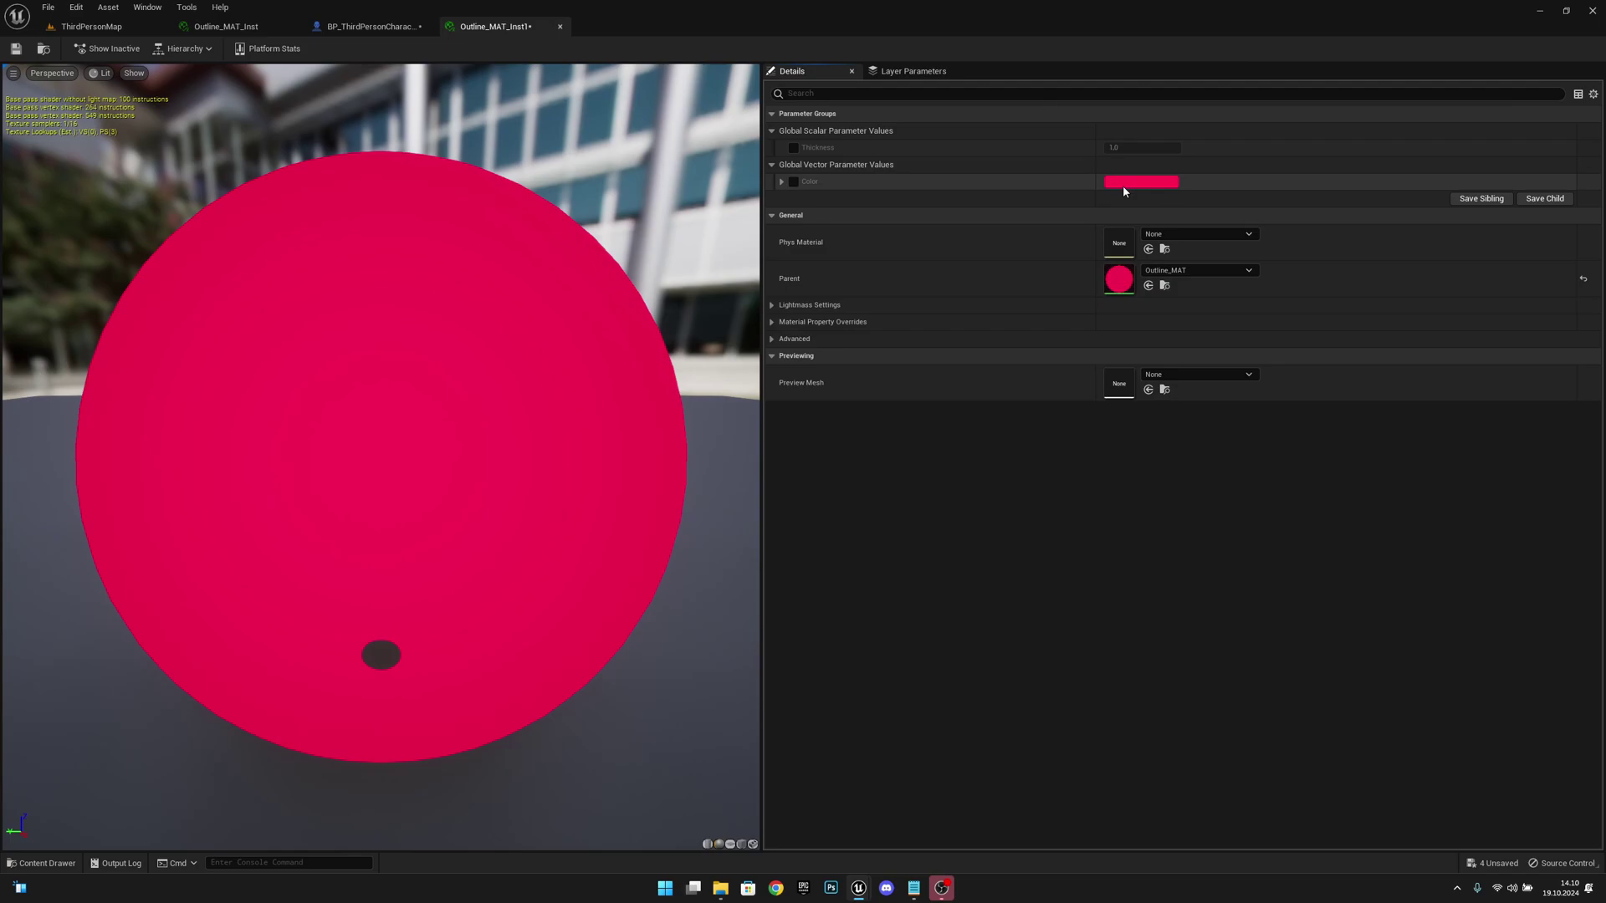
# - Enable Thickness and Color, setting Thickness to 1.585 and Color to green
pyautogui.click(793, 181)
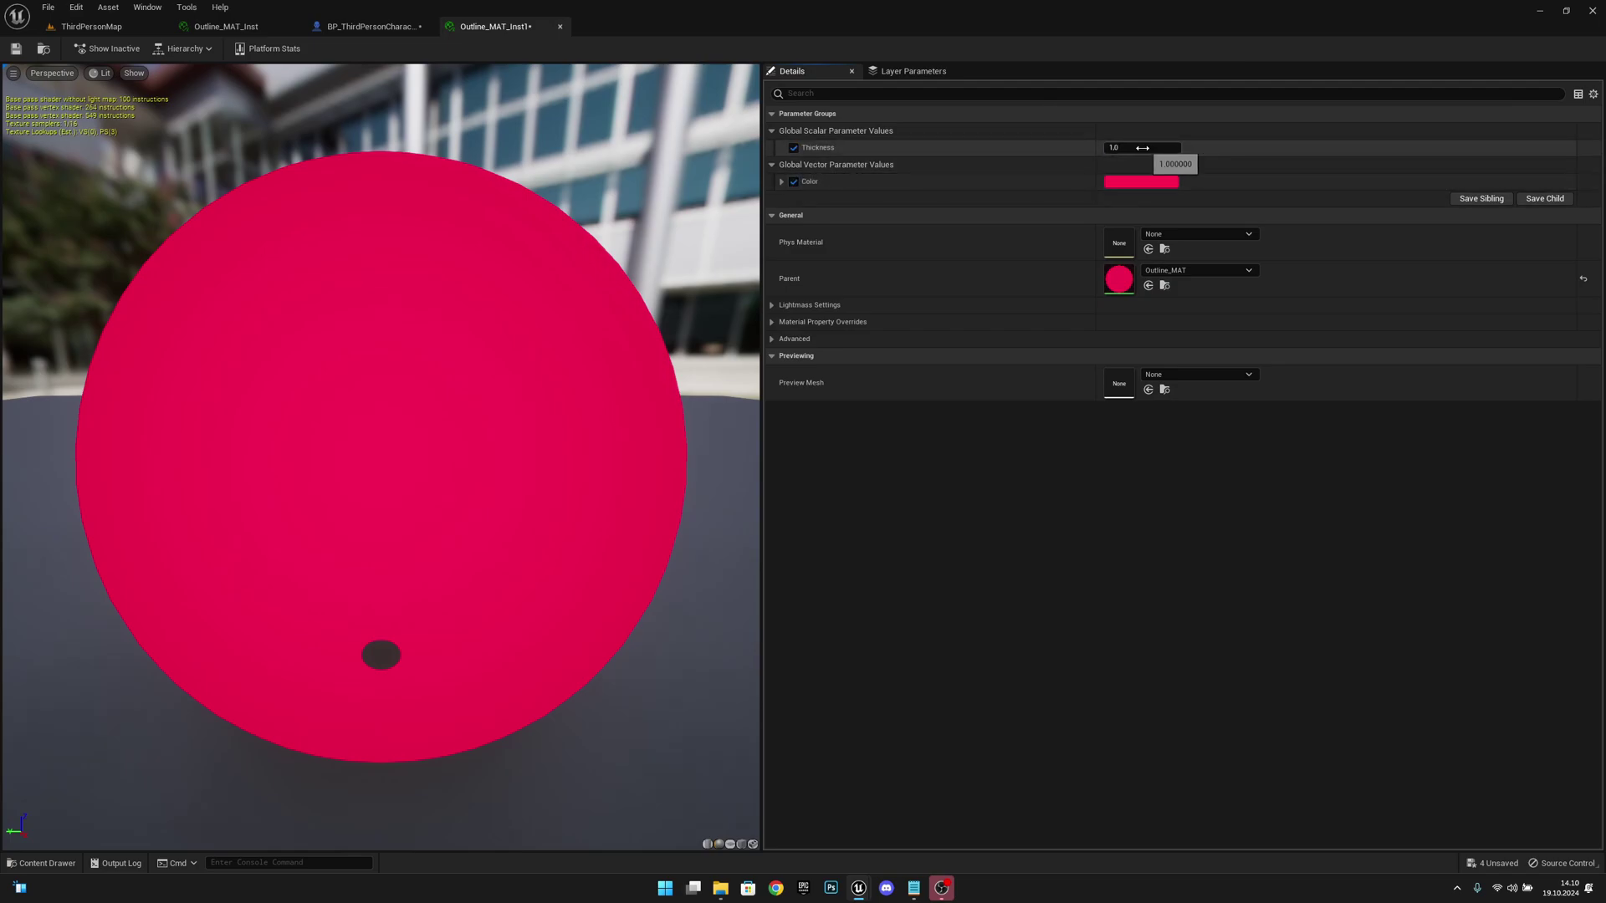
pyautogui.moveTo(1137, 147); pyautogui.dragTo(1166, 148)
pyautogui.click(1134, 180)
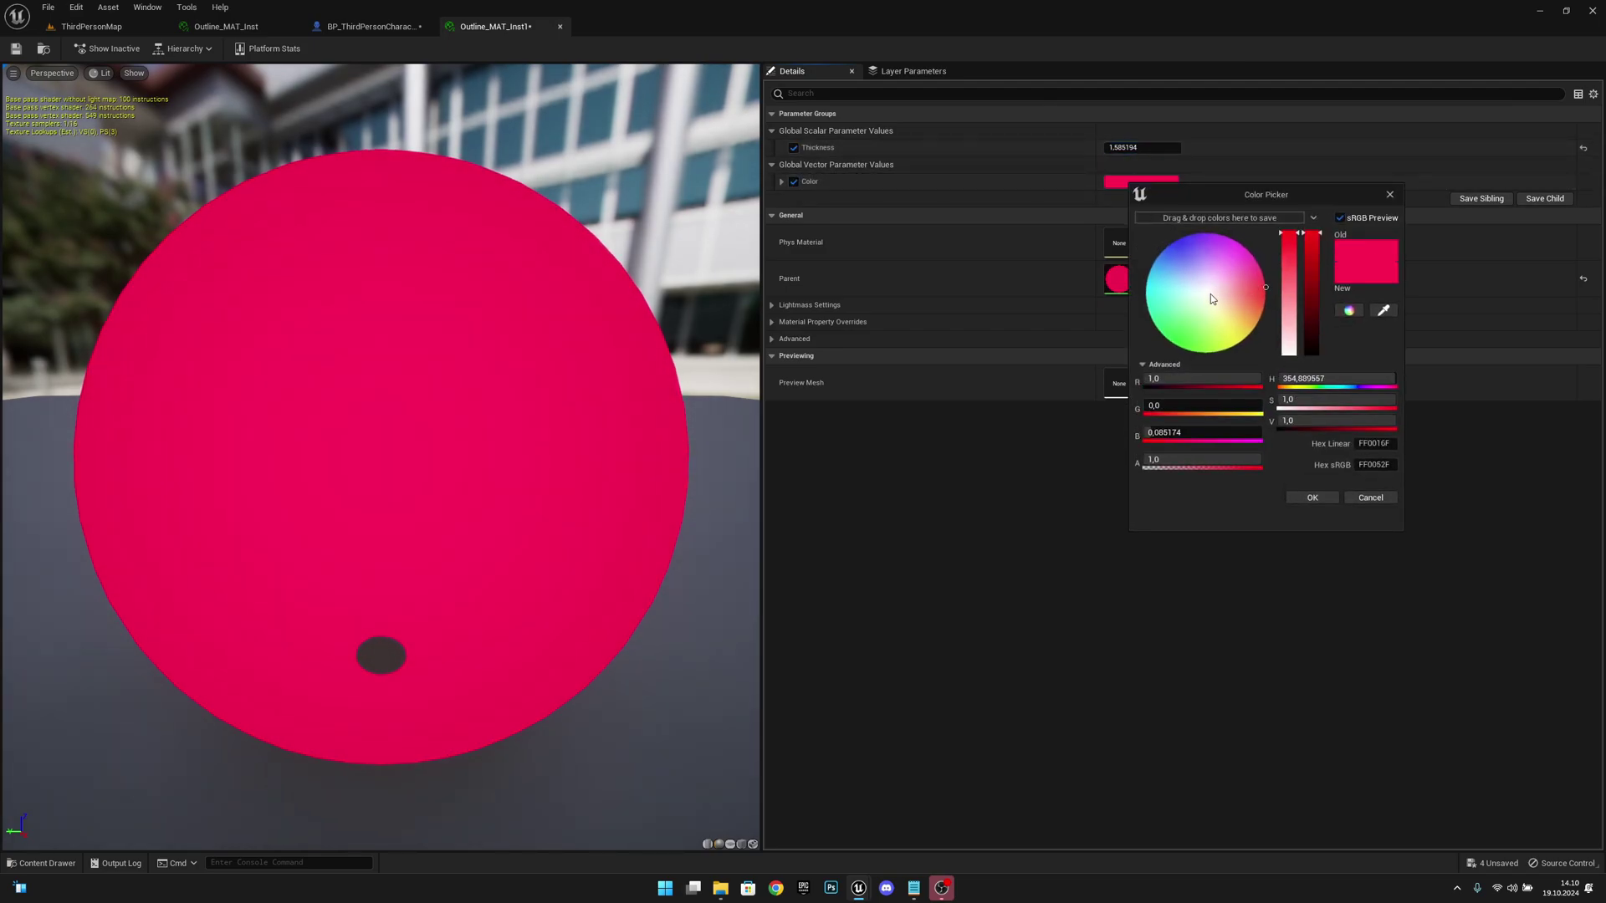
pyautogui.click(1174, 343)
pyautogui.click(1311, 497)
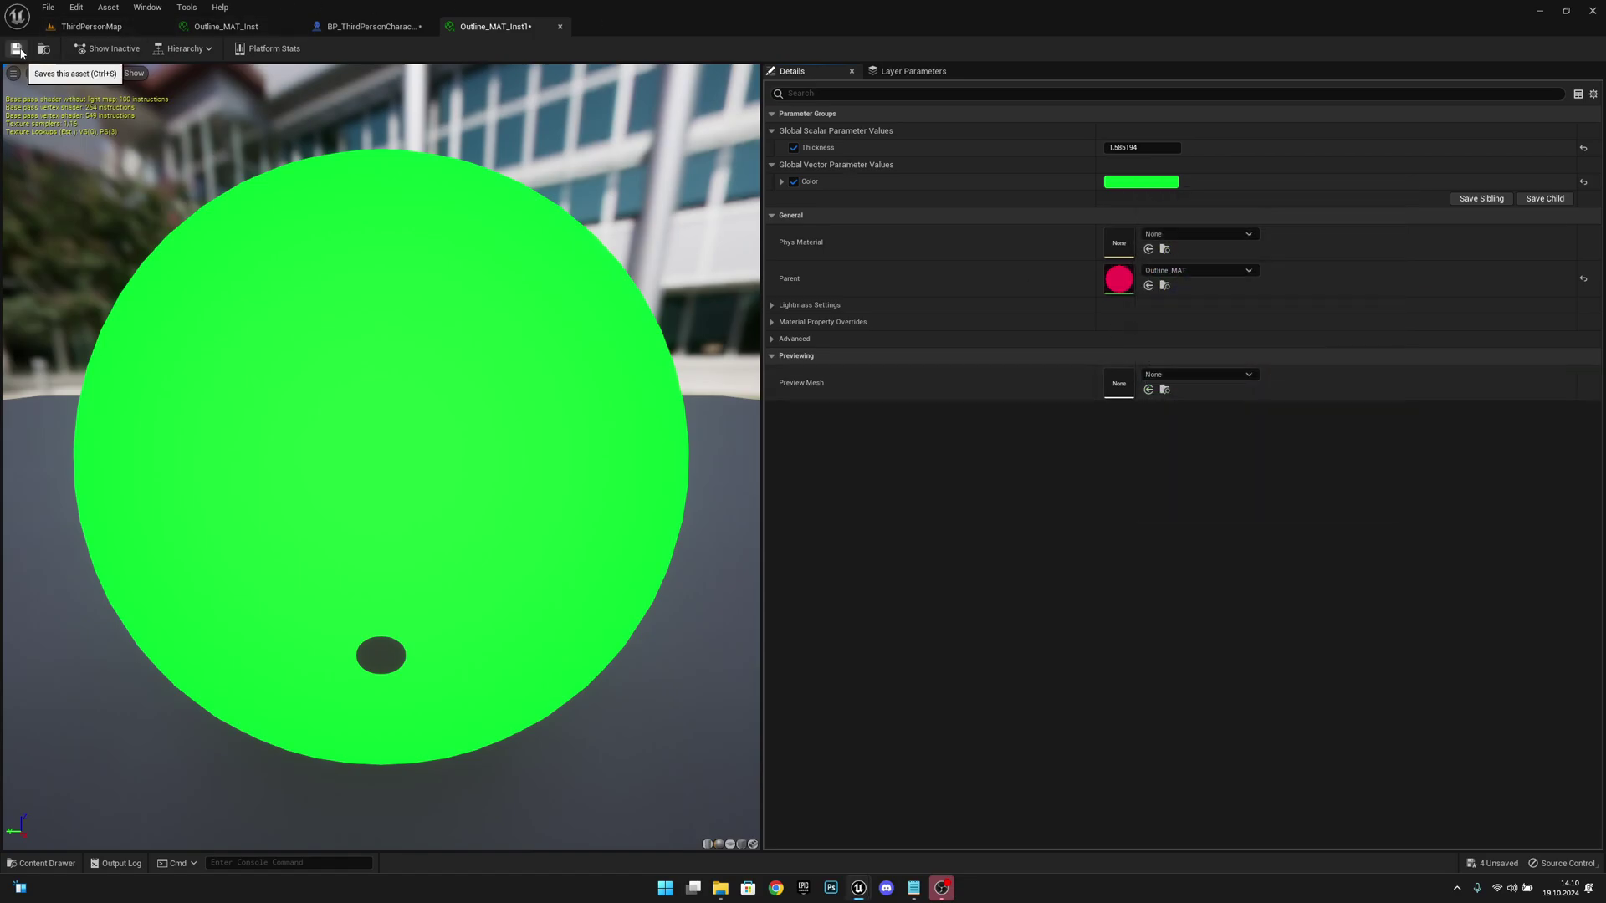
# - Back in ThirdPersonMap, select the blue chamfered cube and bring it into view
pyautogui.click(92, 28)
pyautogui.click(764, 305)
pyautogui.press('w')
pyautogui.moveTo(760, 311); pyautogui.dragTo(713, 356, button='right')
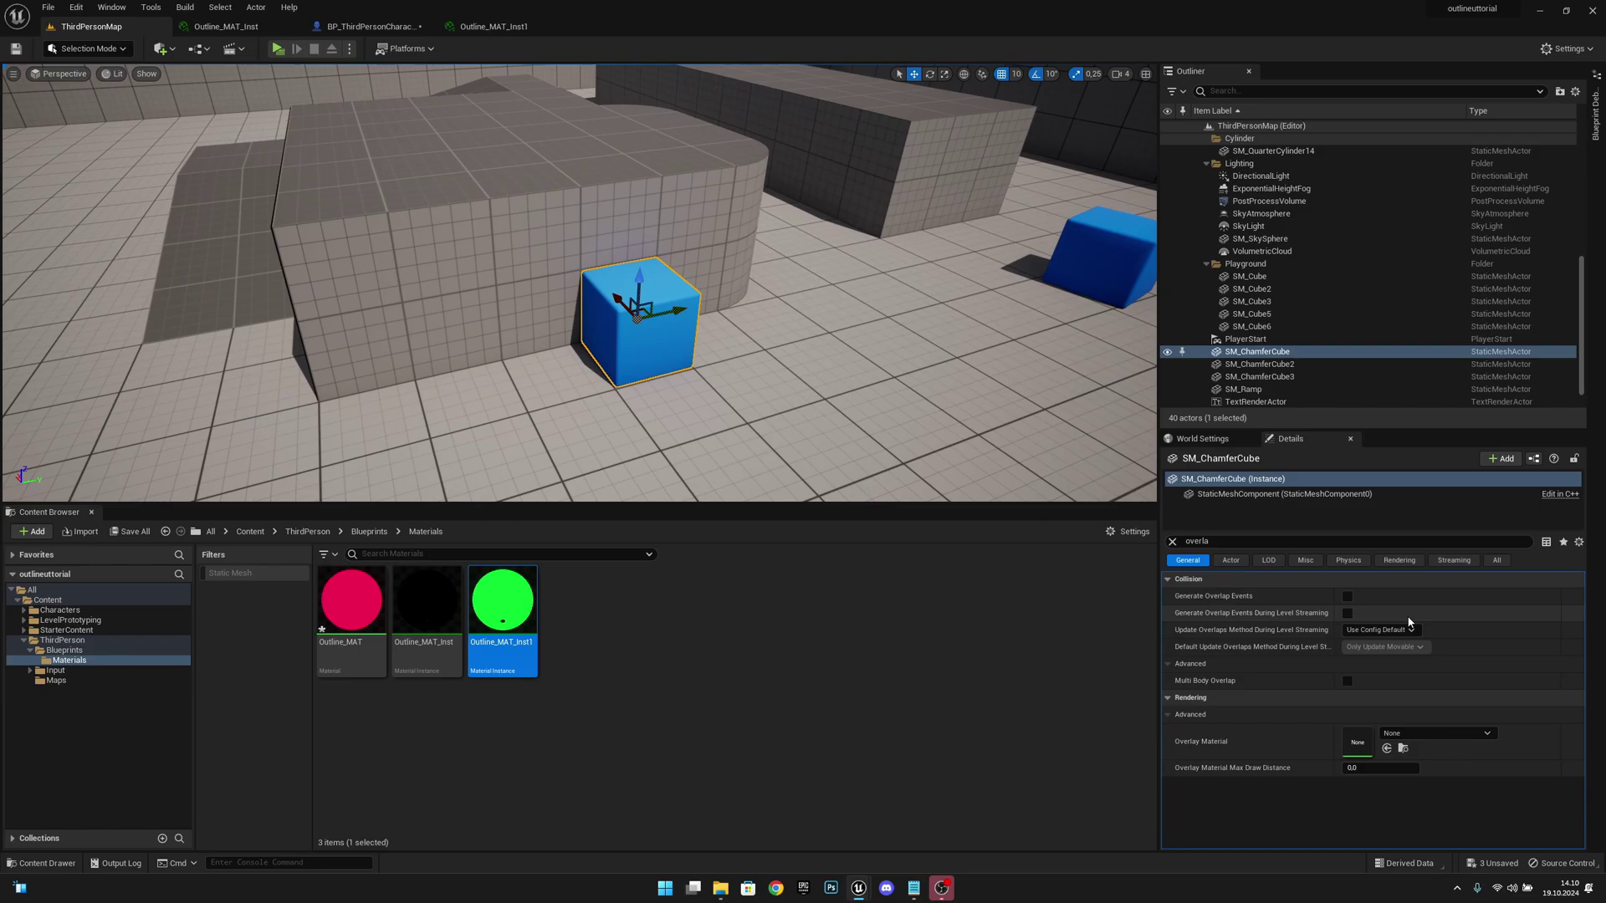
# - Set SM_ChamferCube's Overlay Material to Outline_MAT_Inst1, searching 'outl' to find it
pyautogui.click(1414, 736)
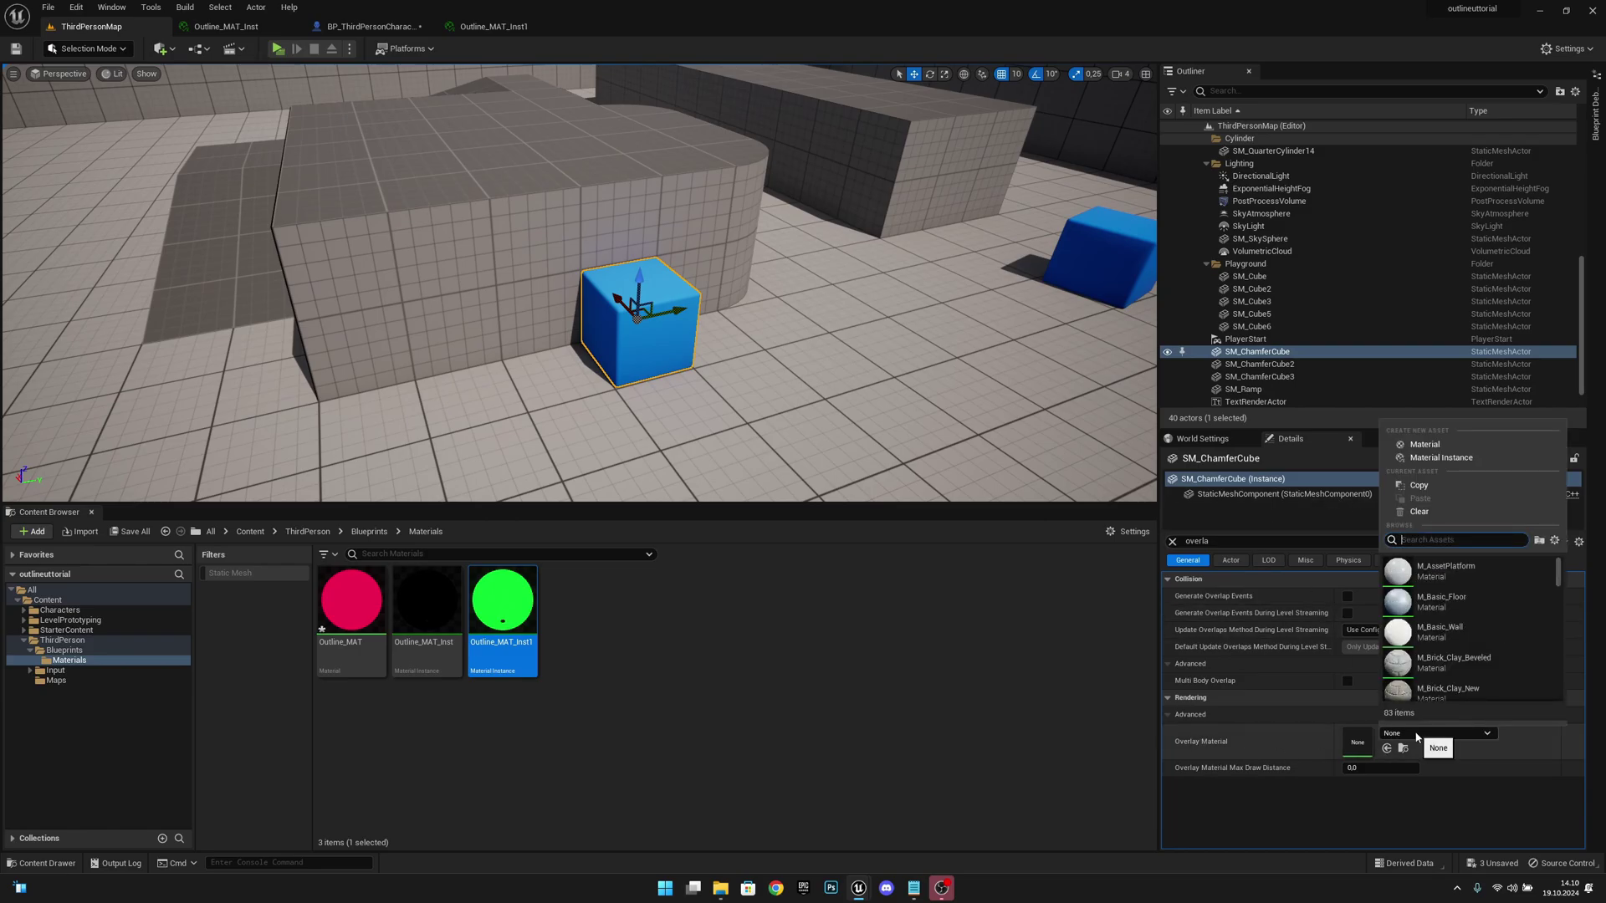
pyautogui.write('outl')
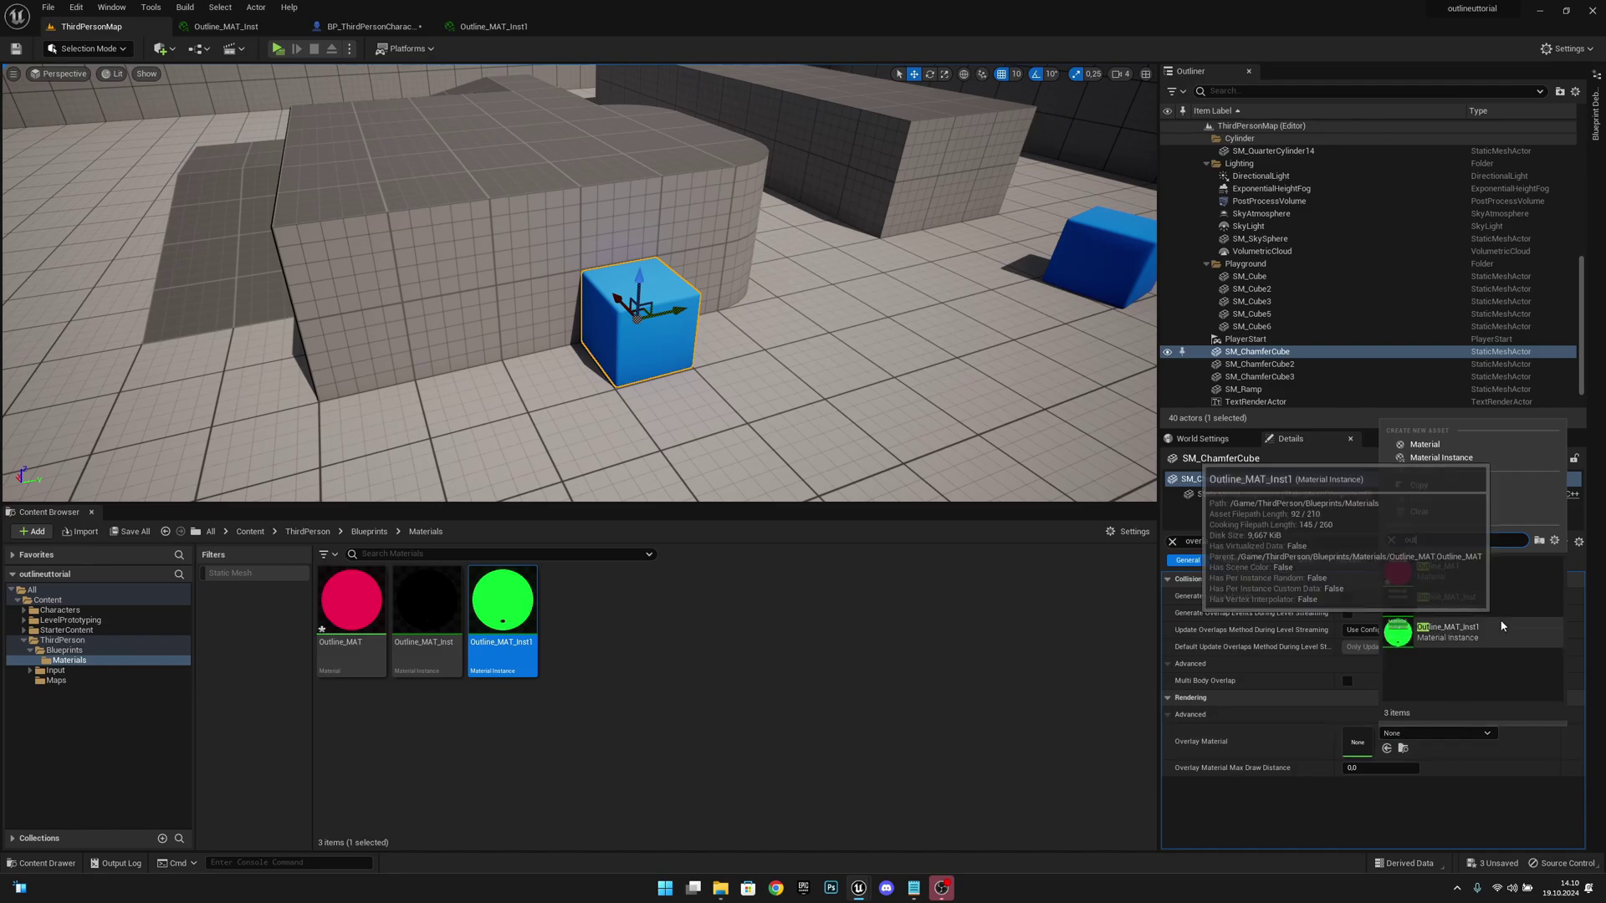
pyautogui.click(1502, 633)
# - Play the level and run the character with WASD to stand beside the green-outlined cube
pyautogui.click(276, 48)
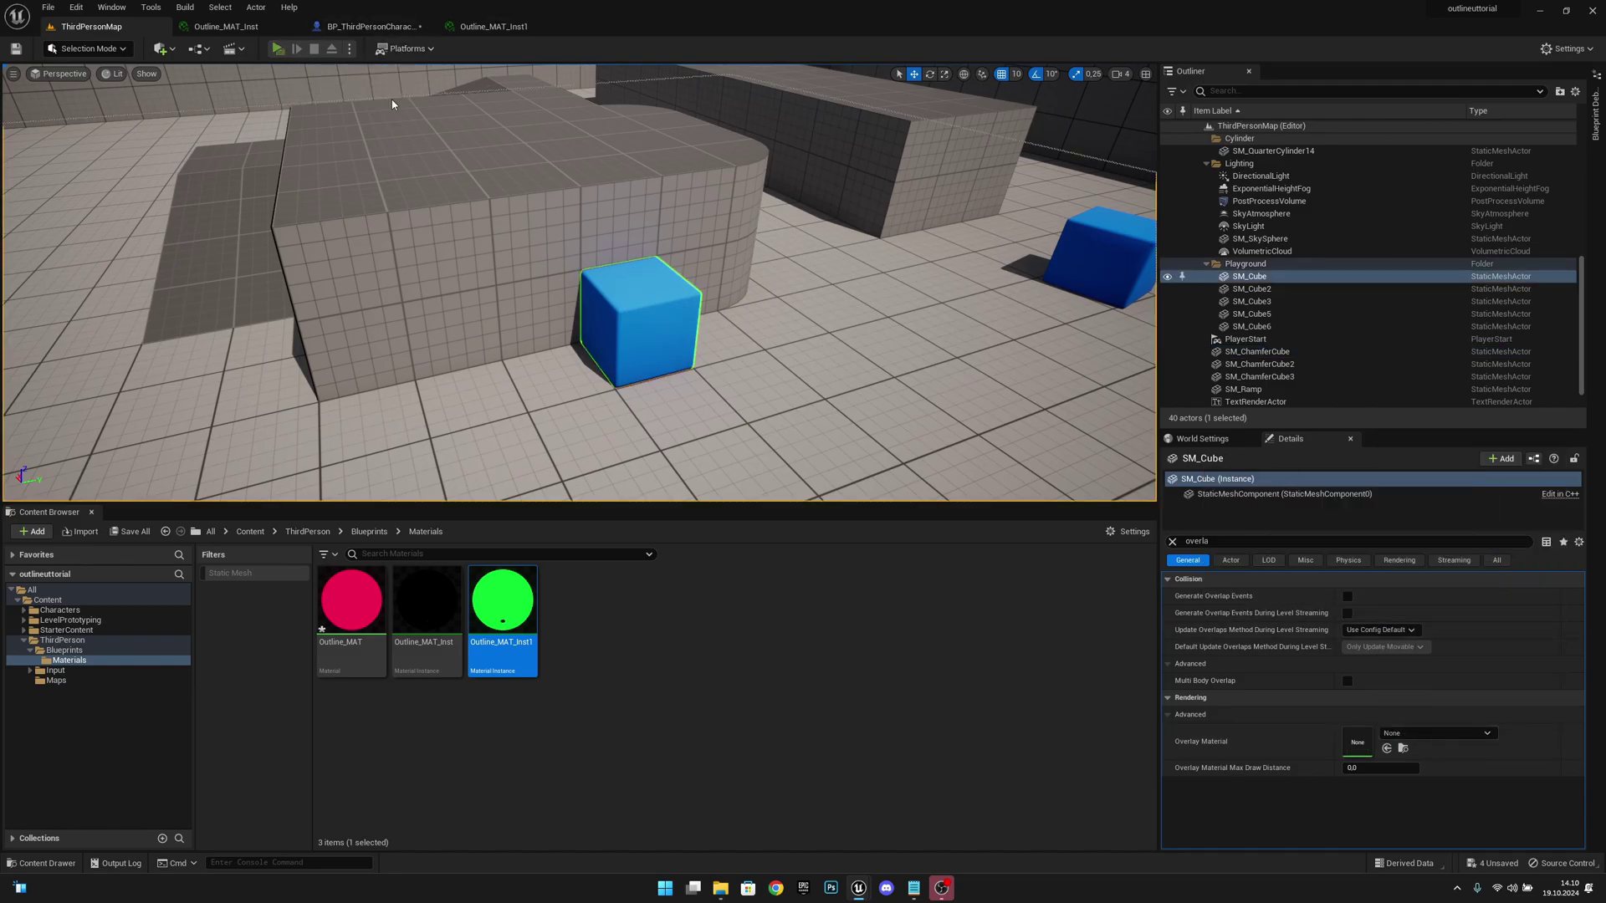
pyautogui.press('w')
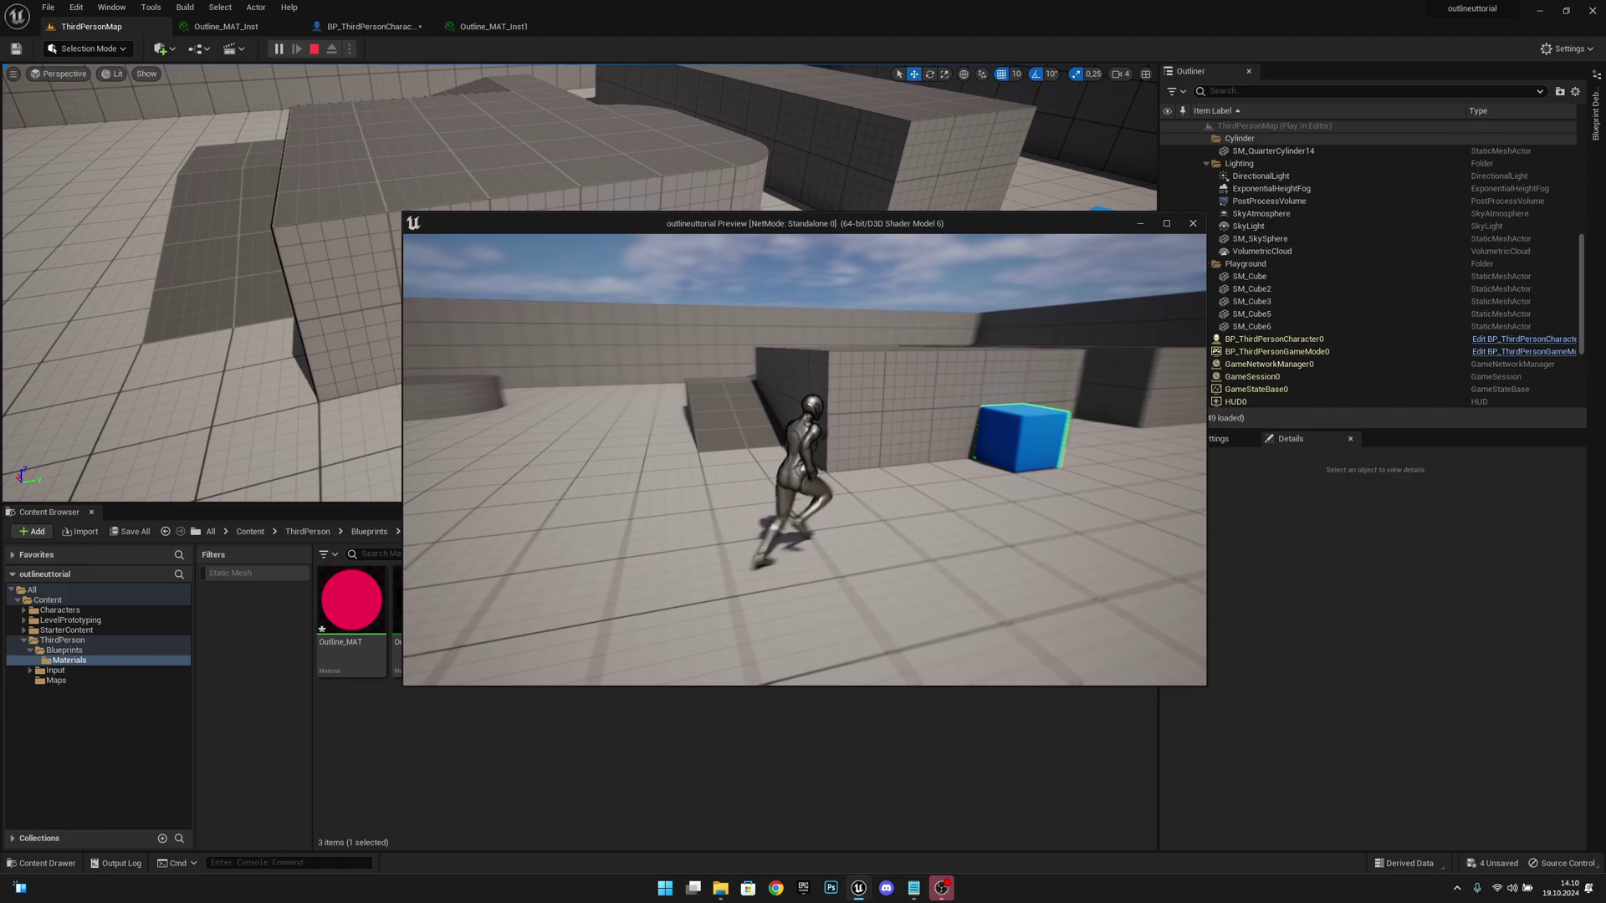
pyautogui.press('d')
pyautogui.press('s')
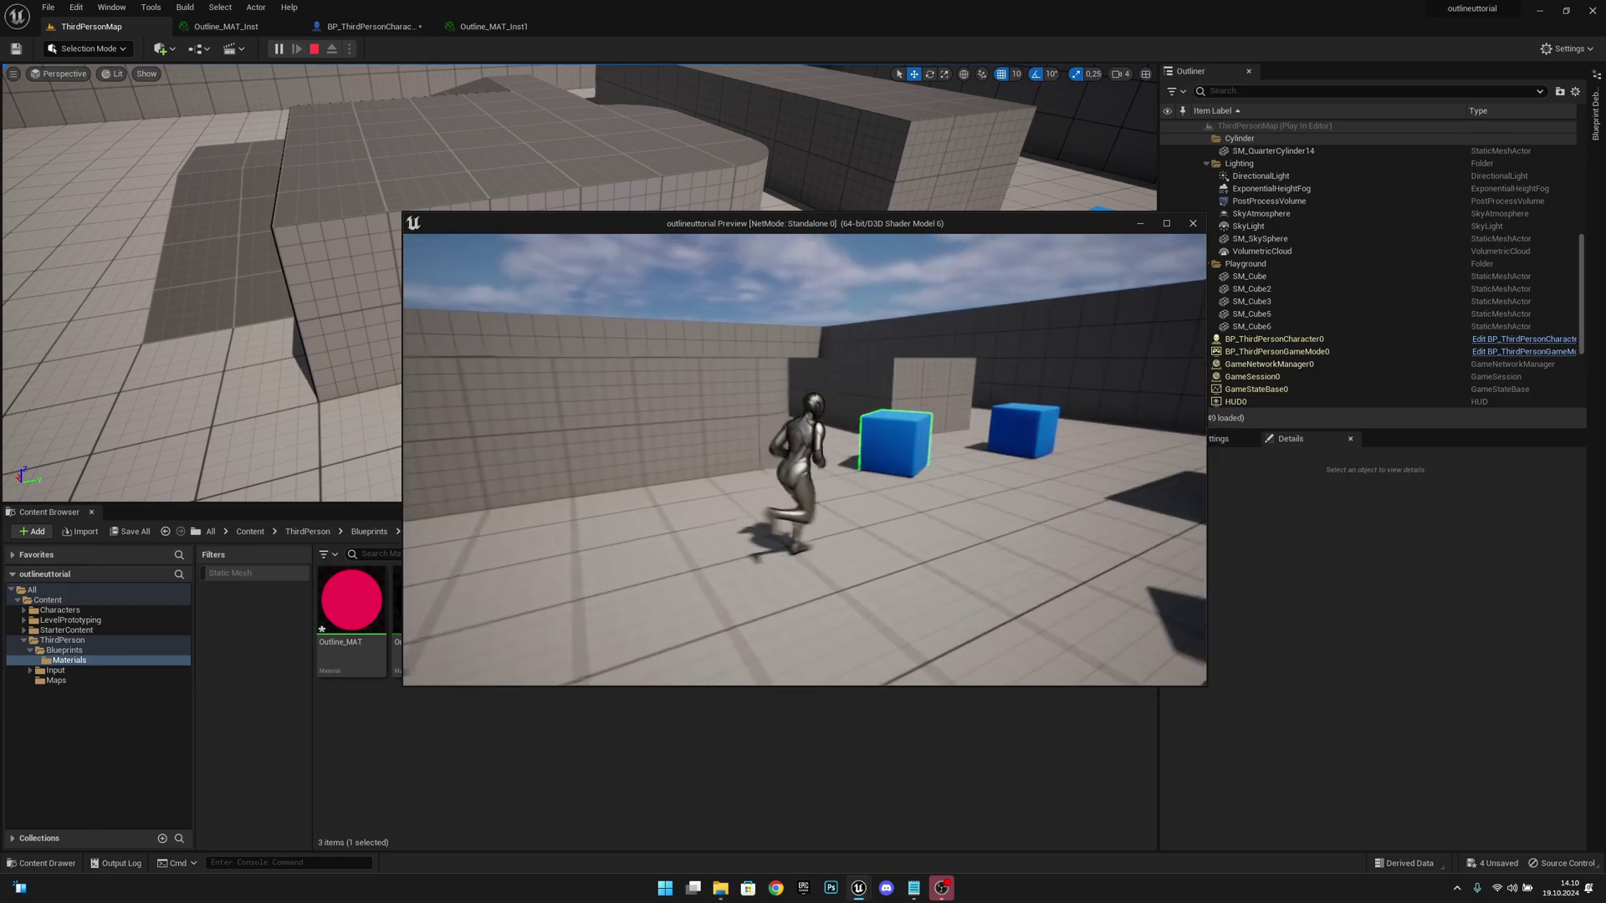
pyautogui.press('w')
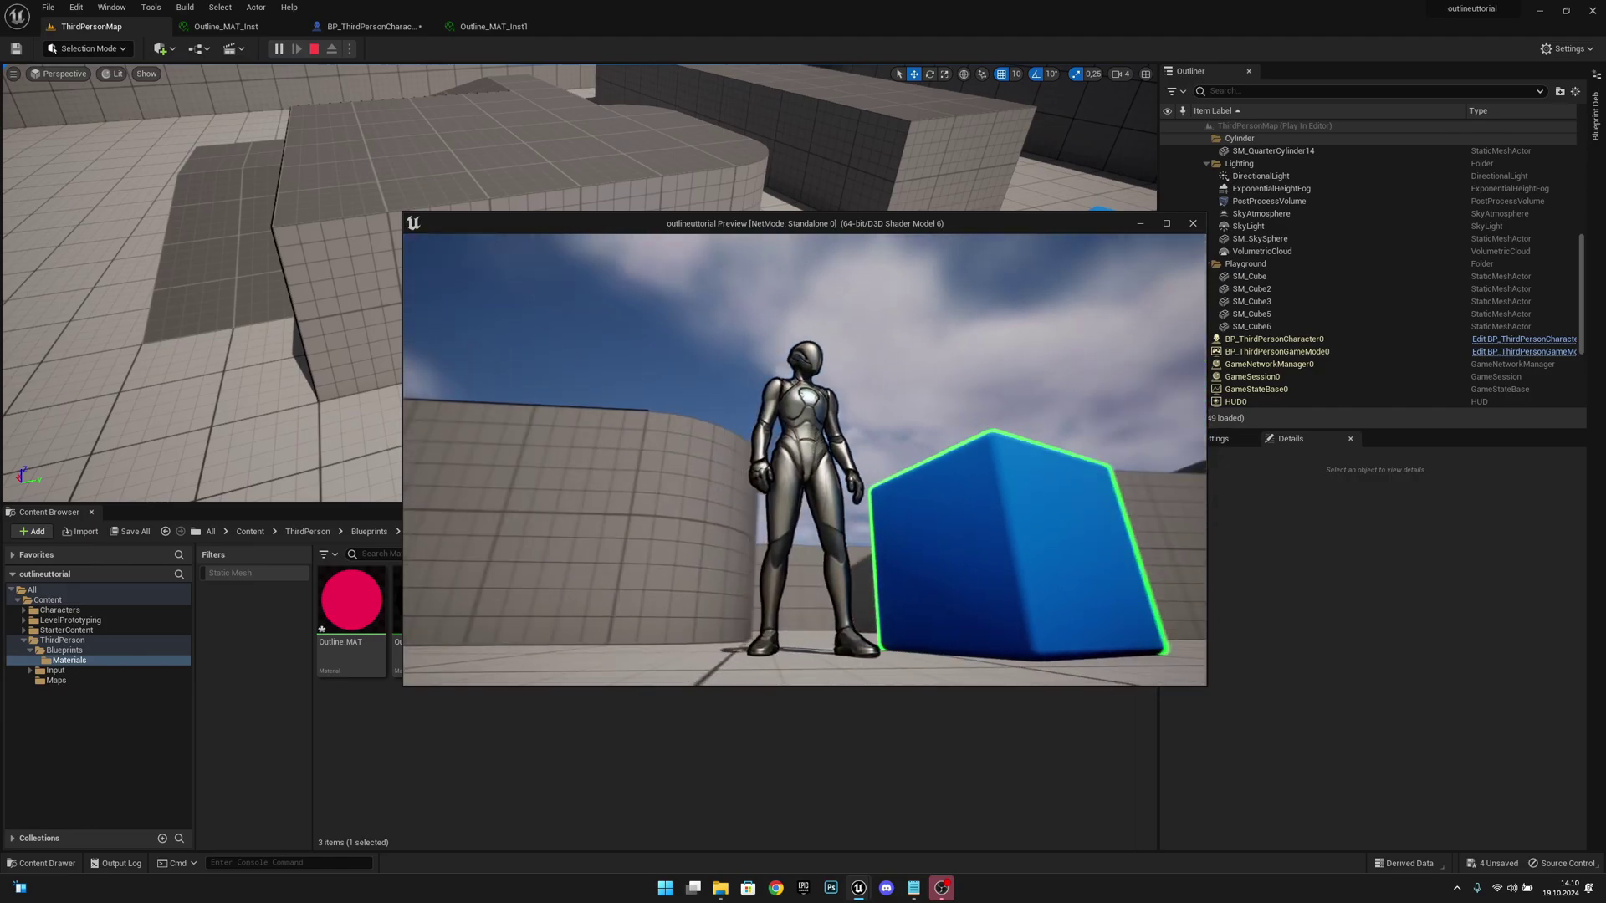